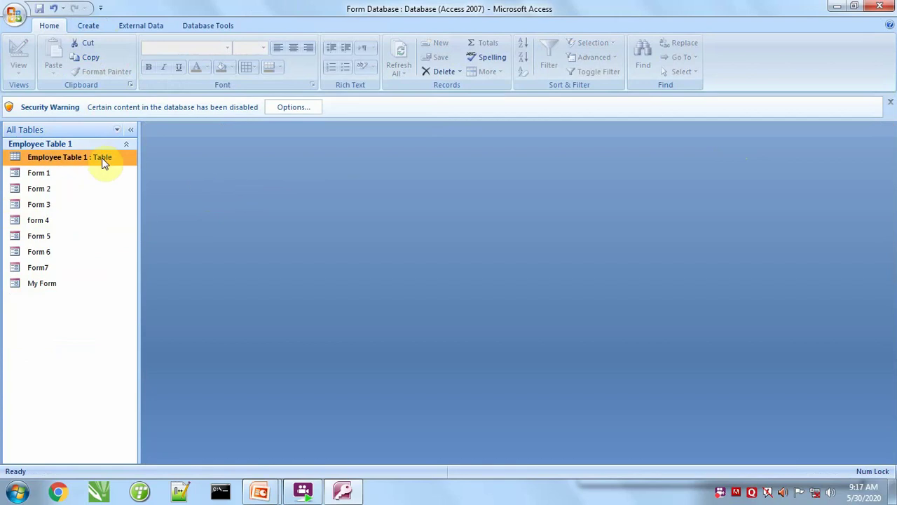
Create a form from Employee Table 1 and save it as 'My Form', replacing the existing form.
left_click(88, 27)
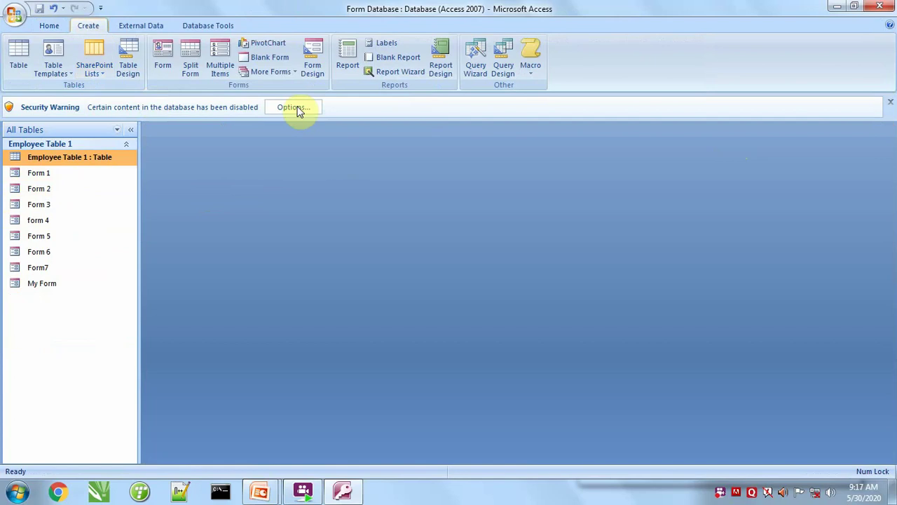
left_click(163, 64)
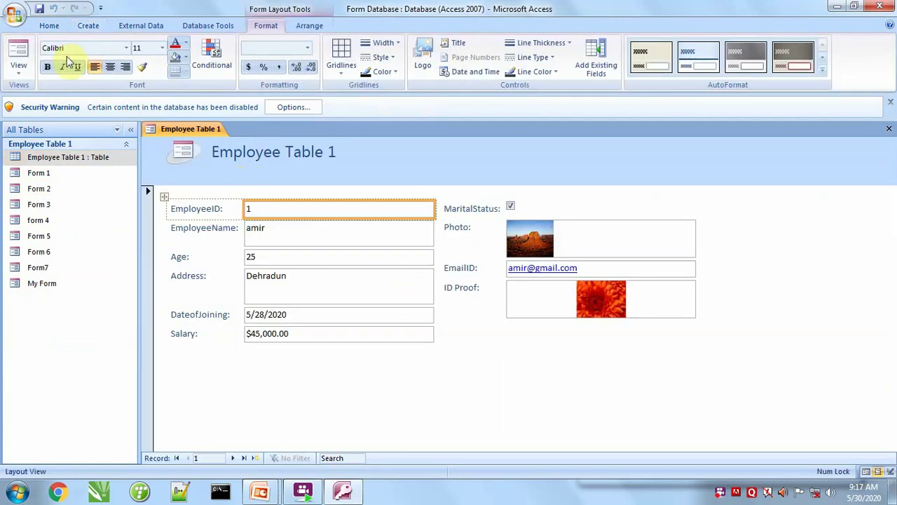
left_click(40, 8)
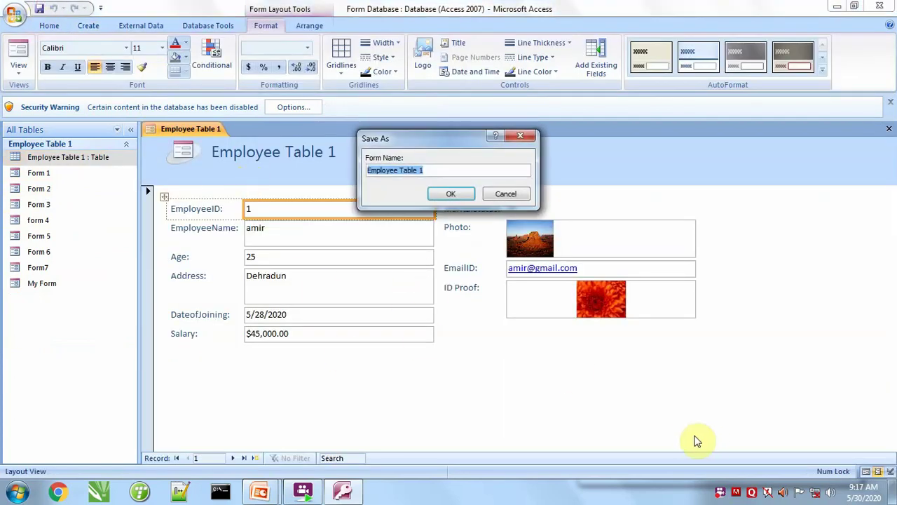
type("My Form")
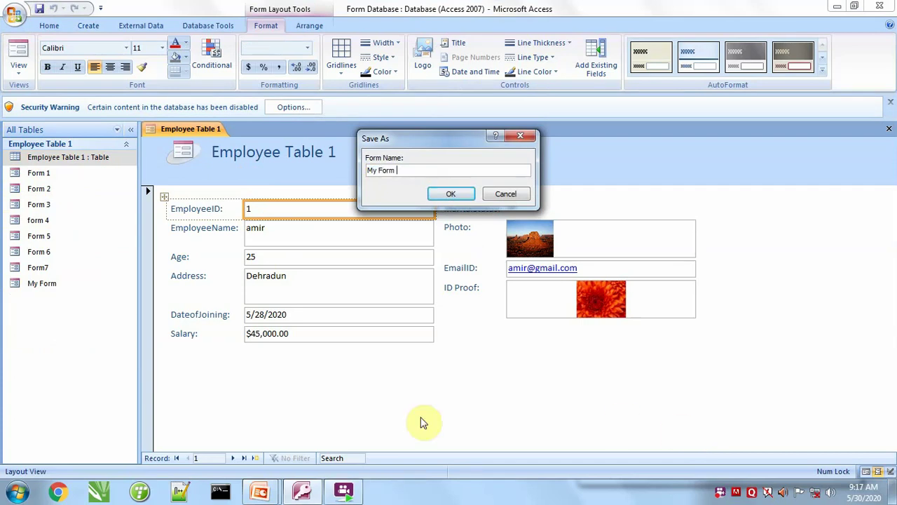
left_click(457, 195)
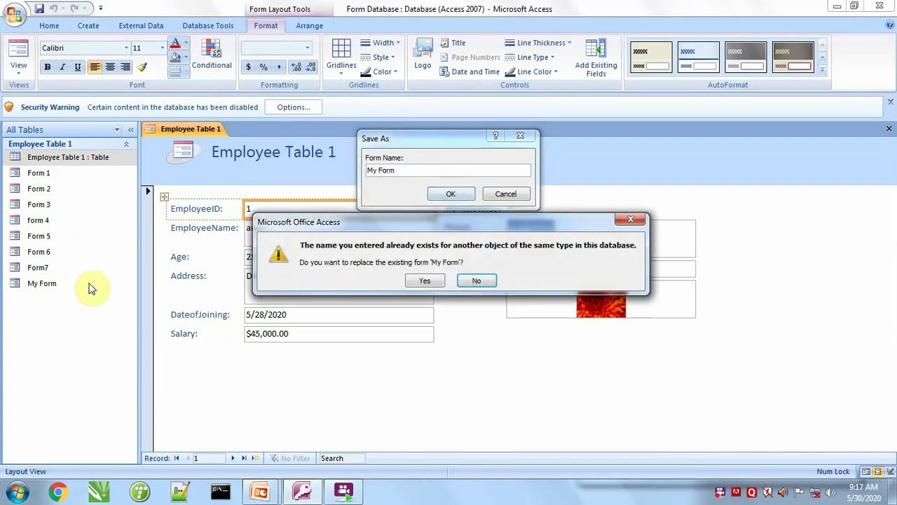
left_click(426, 281)
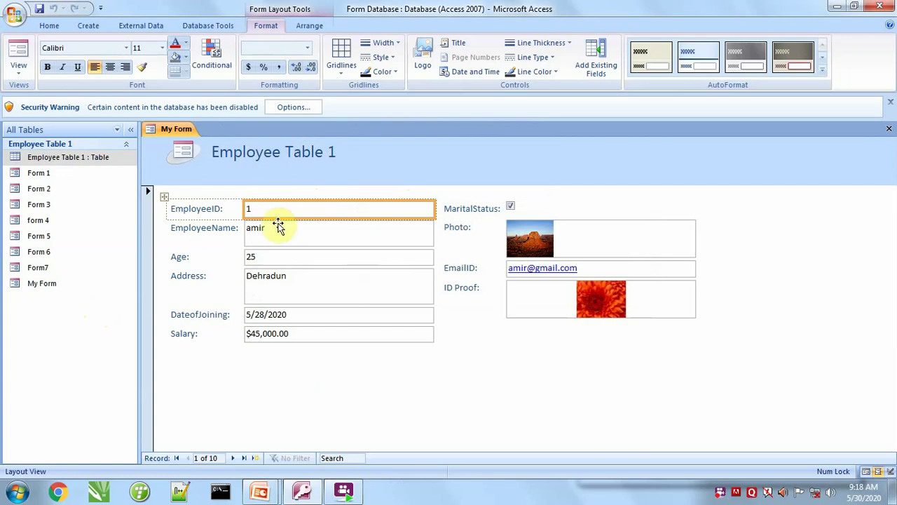
Change the form's header title from 'Employee Table 1' to 'Employee Form'.
left_click(297, 154)
double_click(302, 152)
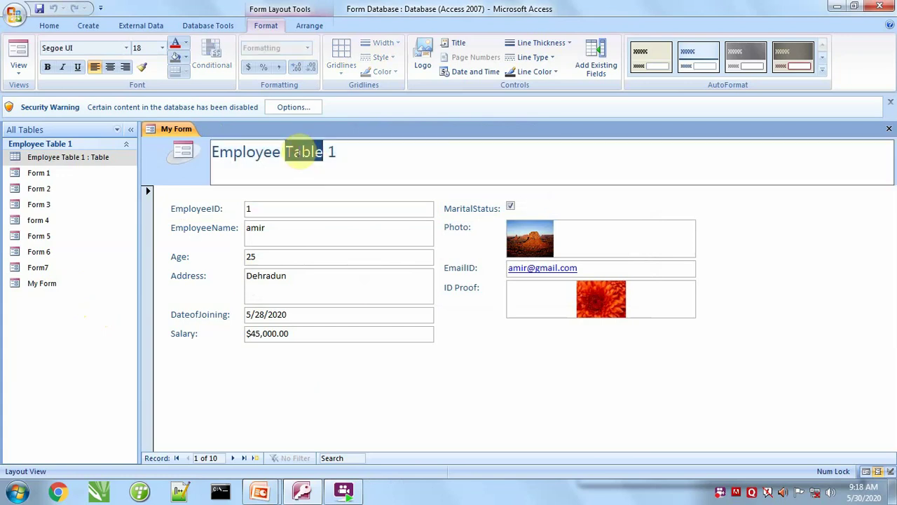
left_click(299, 151)
left_click_drag(290, 152, 356, 161)
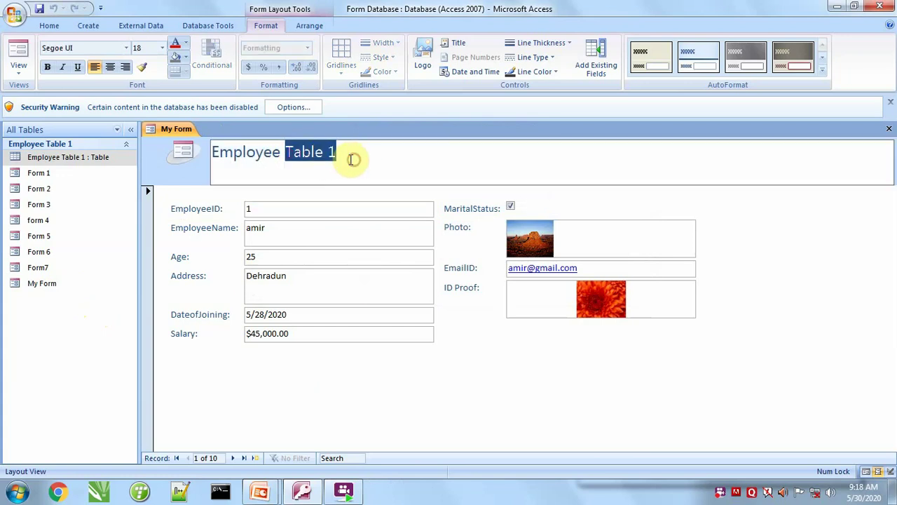
type("Form")
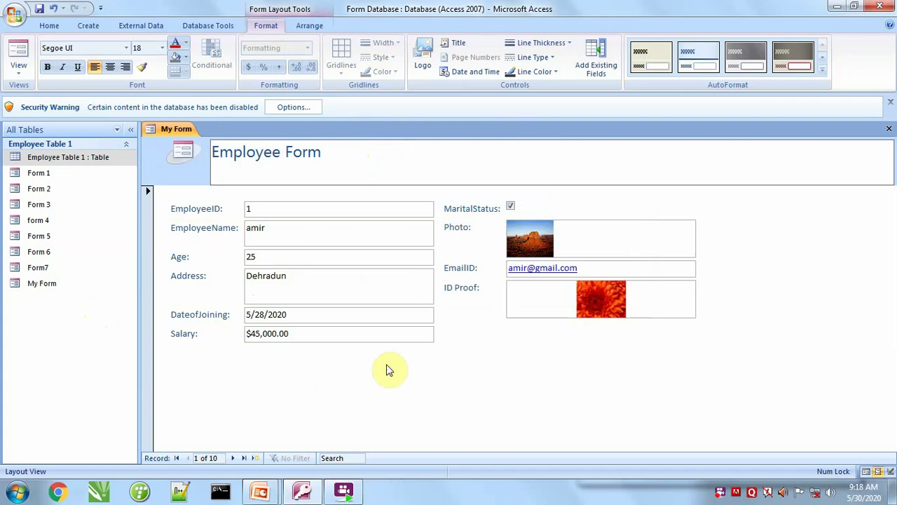
left_click(382, 371)
Switch the form to Design View and make the Detail section taller.
left_click(18, 66)
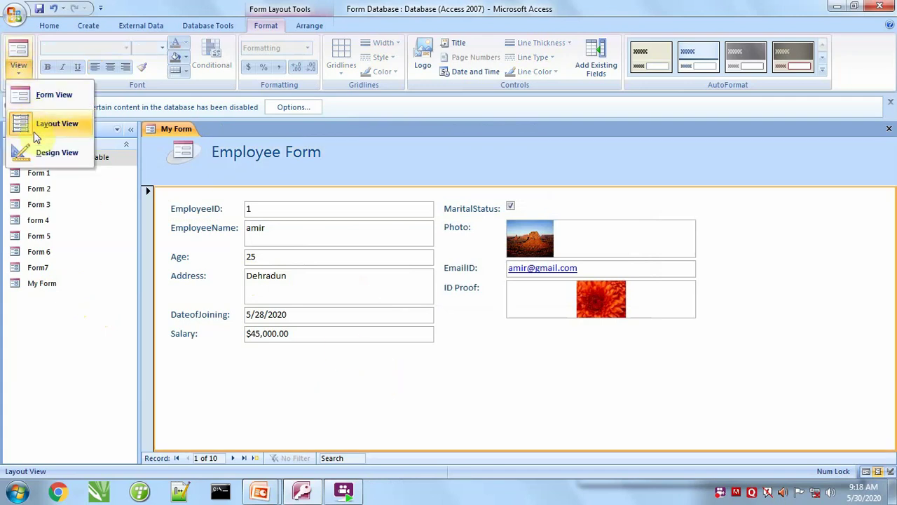
left_click(42, 152)
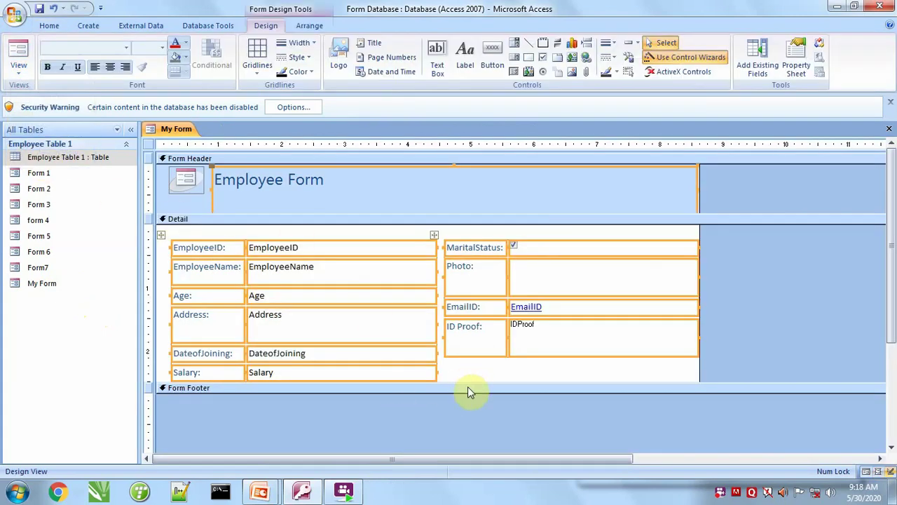
left_click_drag(465, 391, 457, 435)
Add a 'First Record' text button below Salary with the Button wizard, then delete it.
left_click(494, 53)
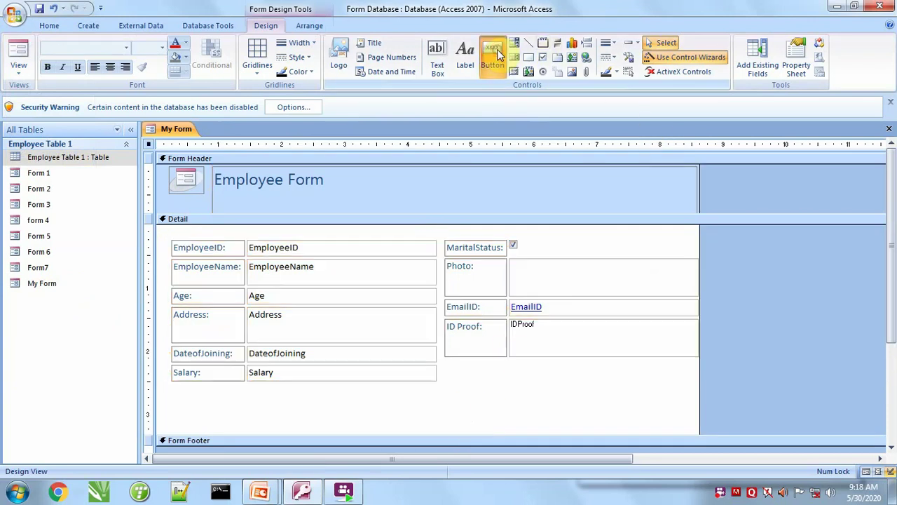
left_click(496, 53)
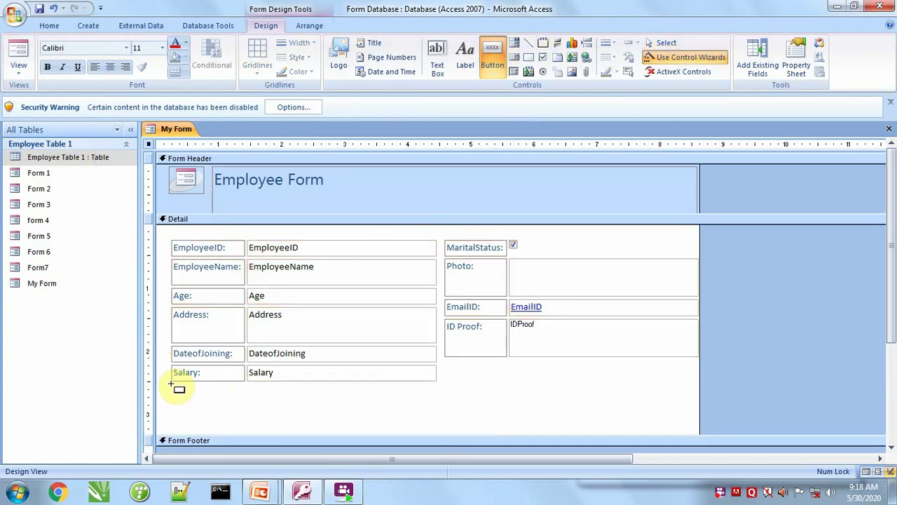
left_click_drag(171, 384, 242, 402)
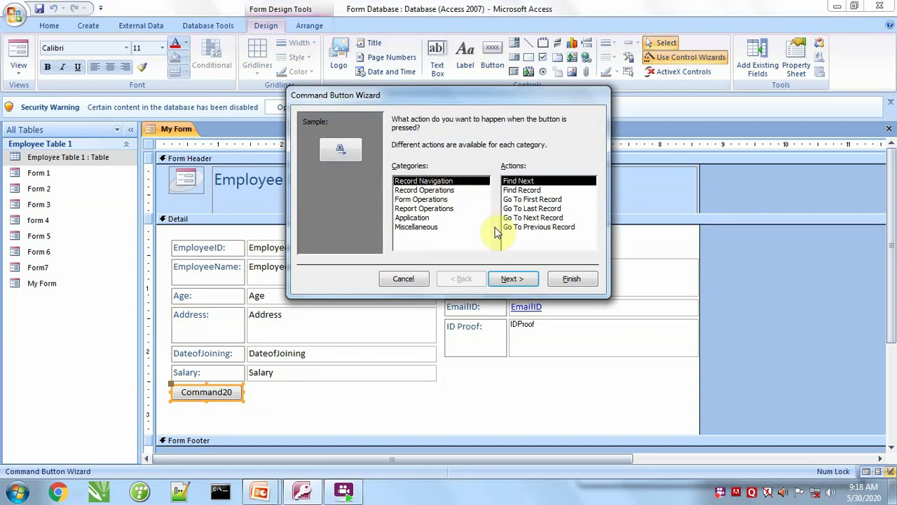
left_click(522, 199)
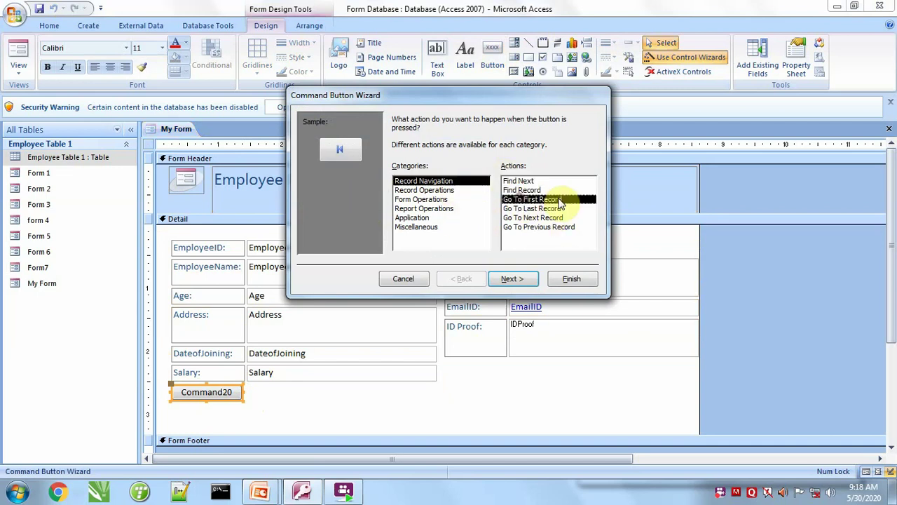
left_click(515, 281)
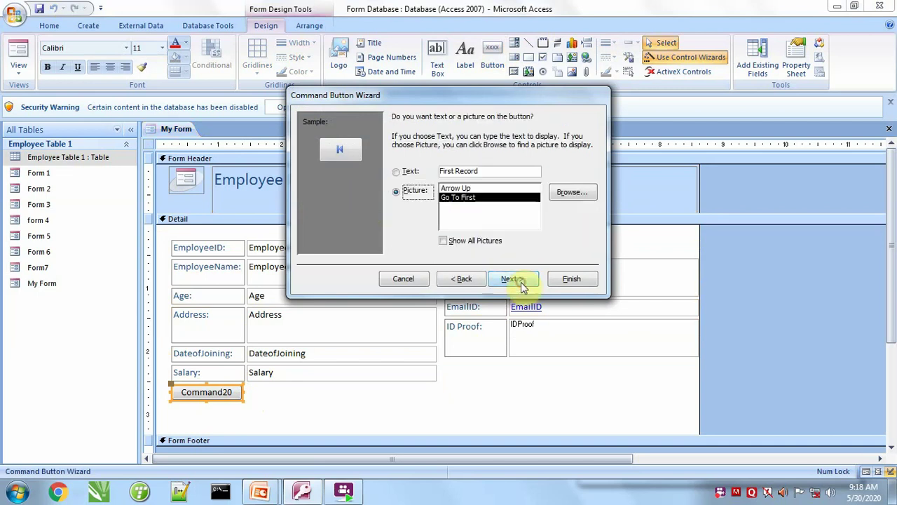
left_click(405, 173)
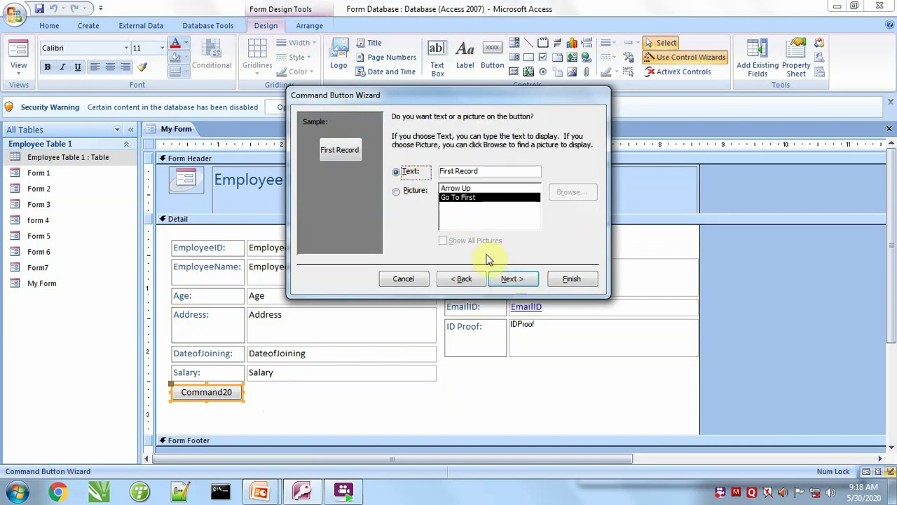
left_click(512, 279)
left_click(572, 279)
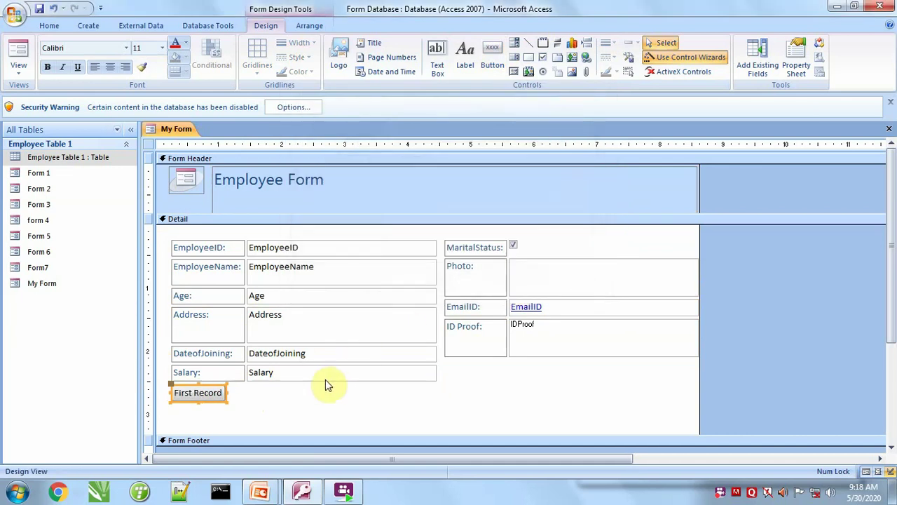
key("Delete")
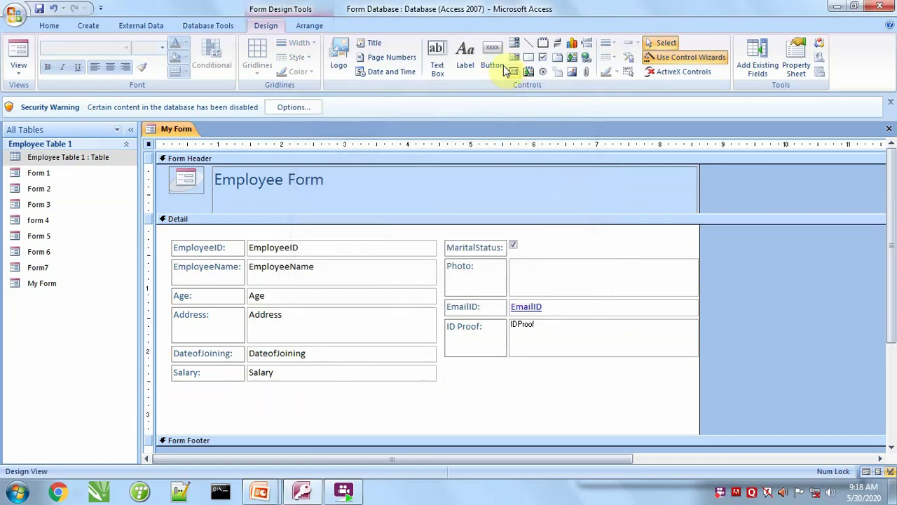
Add a Go To First Record picture button below Salary.
left_click(493, 56)
left_click_drag(171, 387, 246, 405)
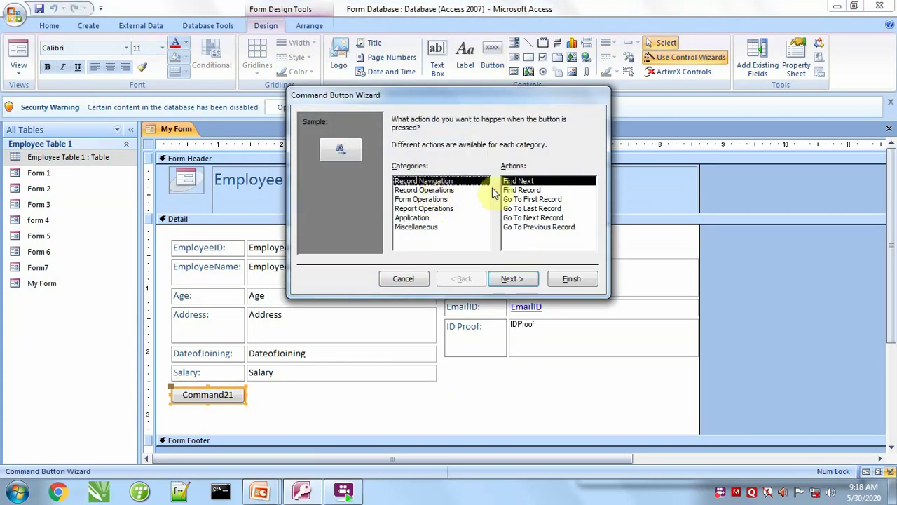
left_click(531, 200)
left_click(515, 278)
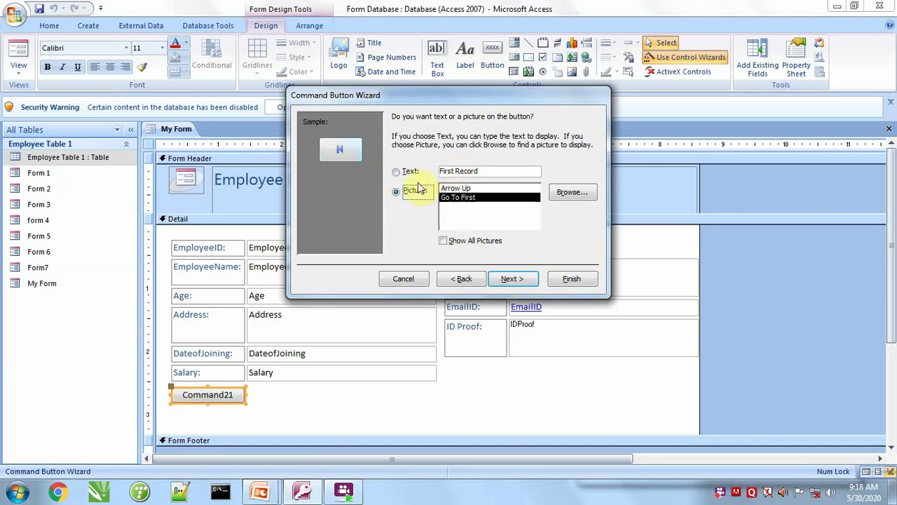
left_click(509, 279)
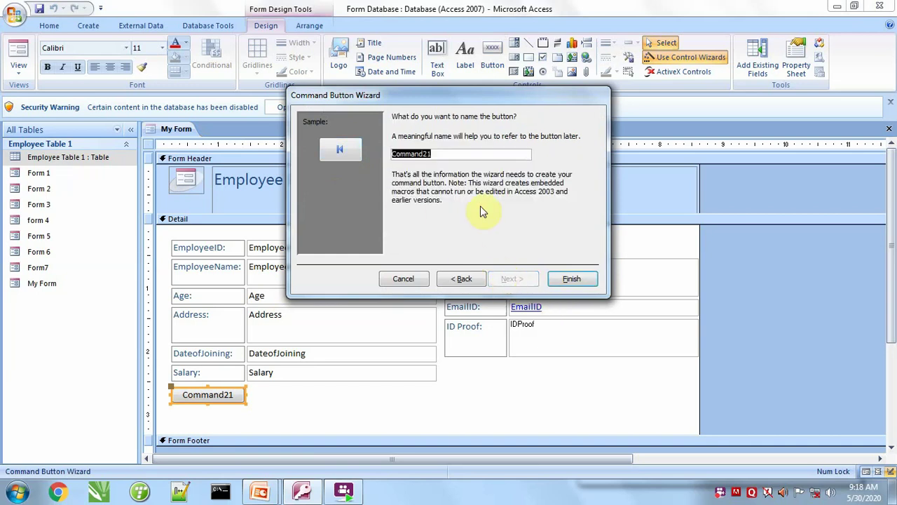
left_click(579, 280)
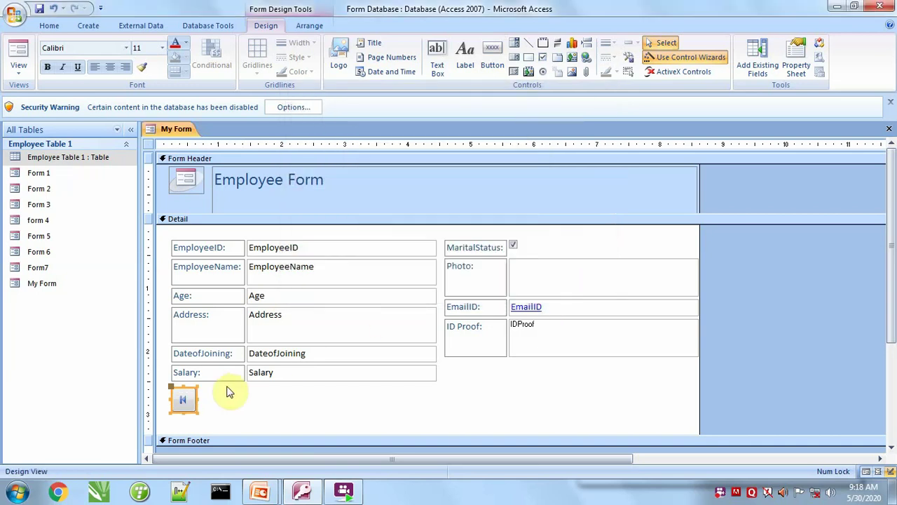
Add a Go To Last Record picture button beside the first one.
left_click(493, 60)
left_click_drag(203, 389, 244, 413)
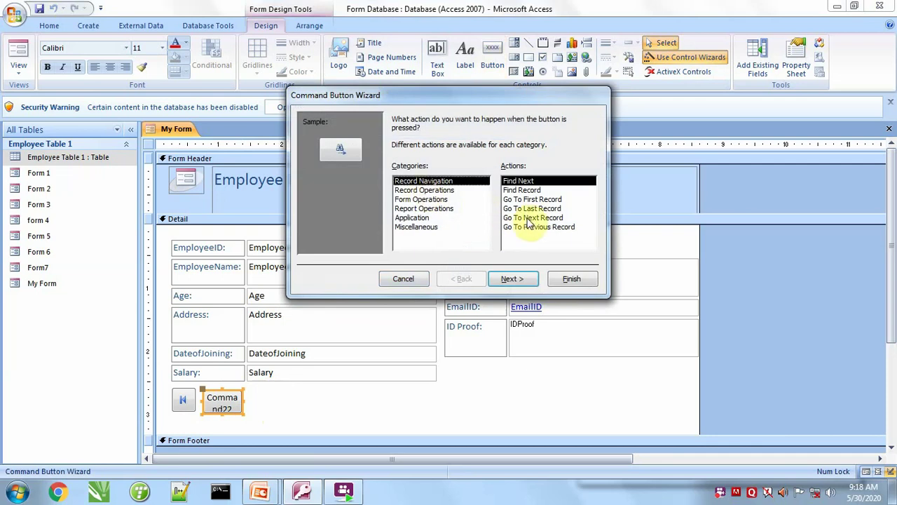
left_click(531, 208)
left_click(511, 279)
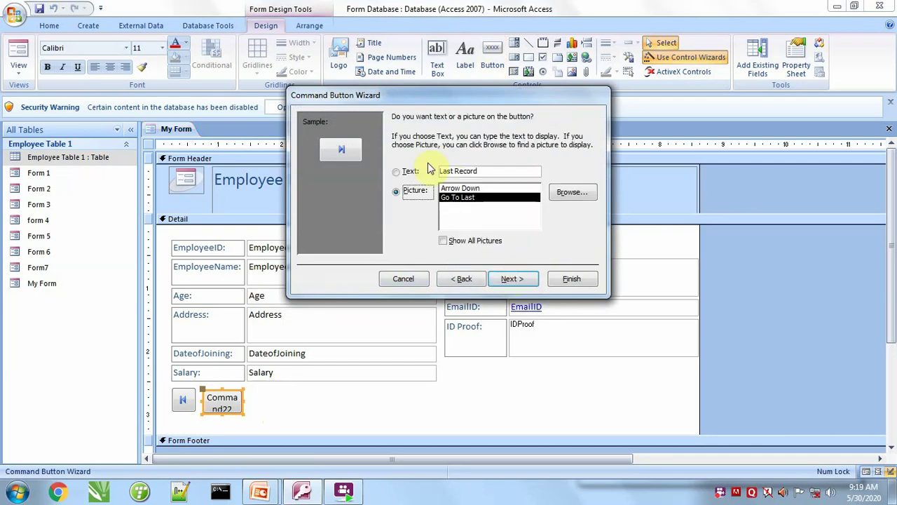
left_click(520, 279)
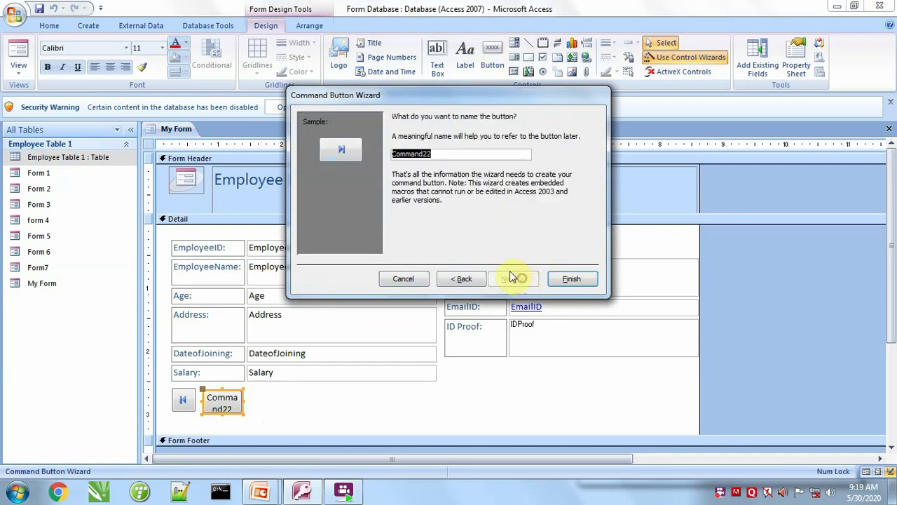
left_click(569, 278)
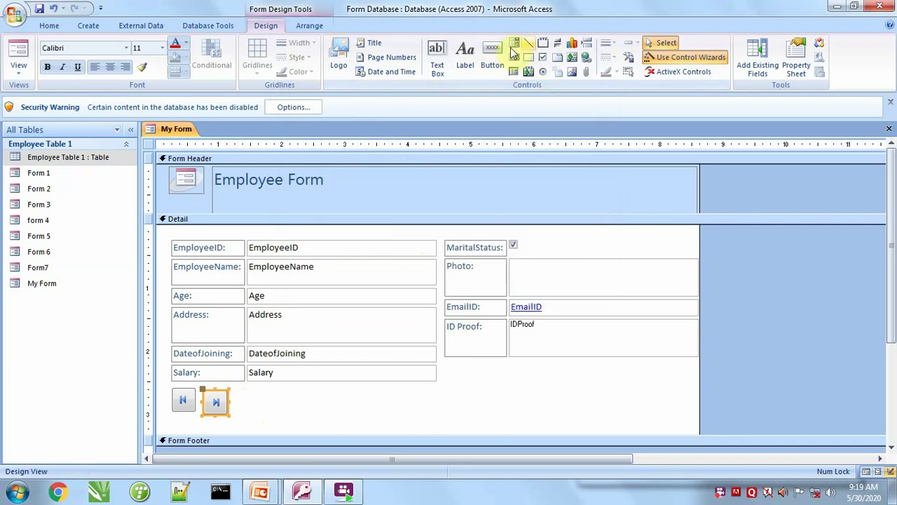
Add a Go To Next Record picture button beside the navigation buttons.
left_click(491, 71)
left_click_drag(232, 392, 265, 415)
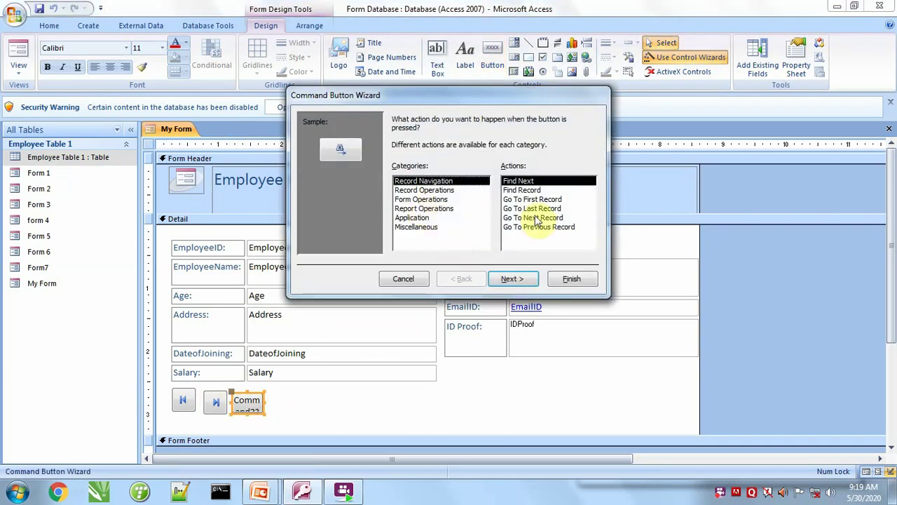
left_click(534, 219)
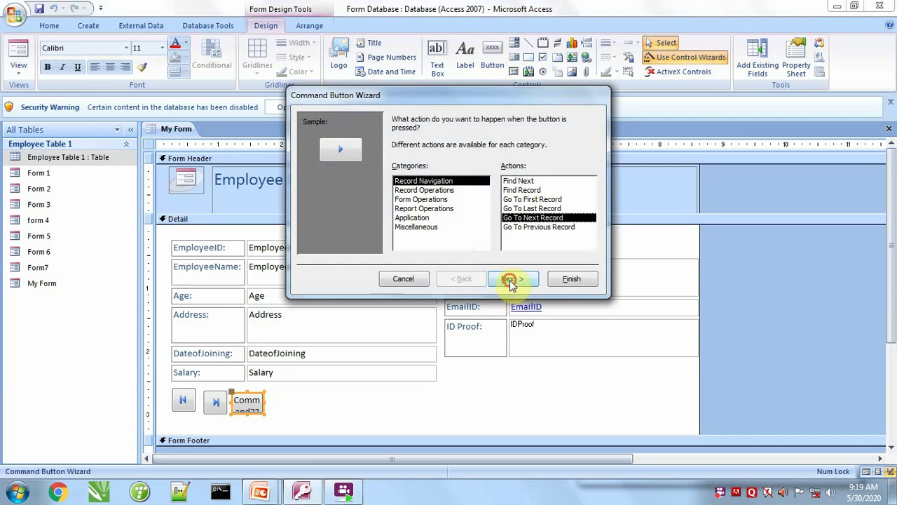
left_click(510, 279)
left_click(503, 280)
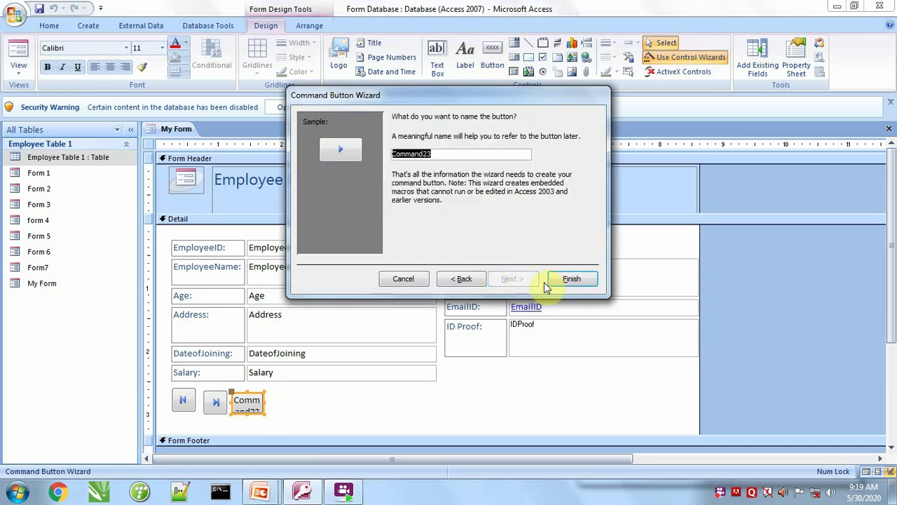
left_click(572, 280)
Add a Go To Previous Record picture button to the same row.
left_click(492, 59)
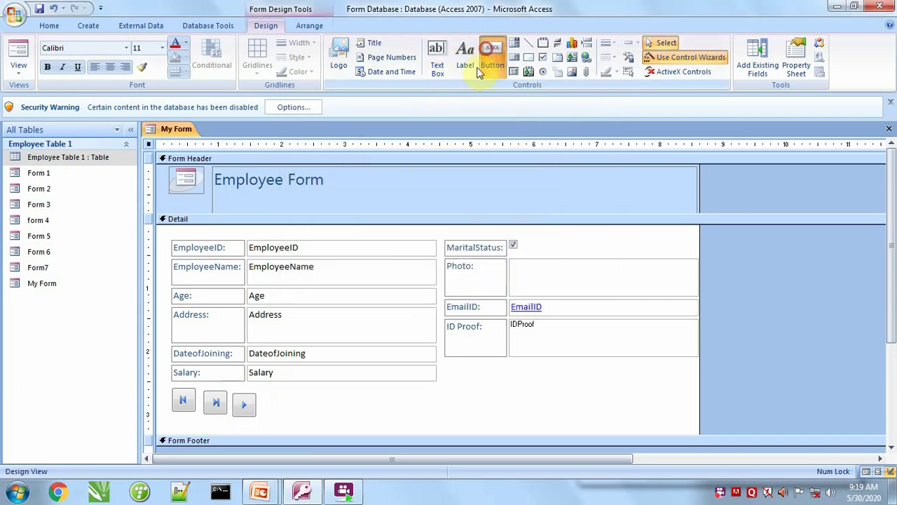
left_click_drag(269, 395, 300, 419)
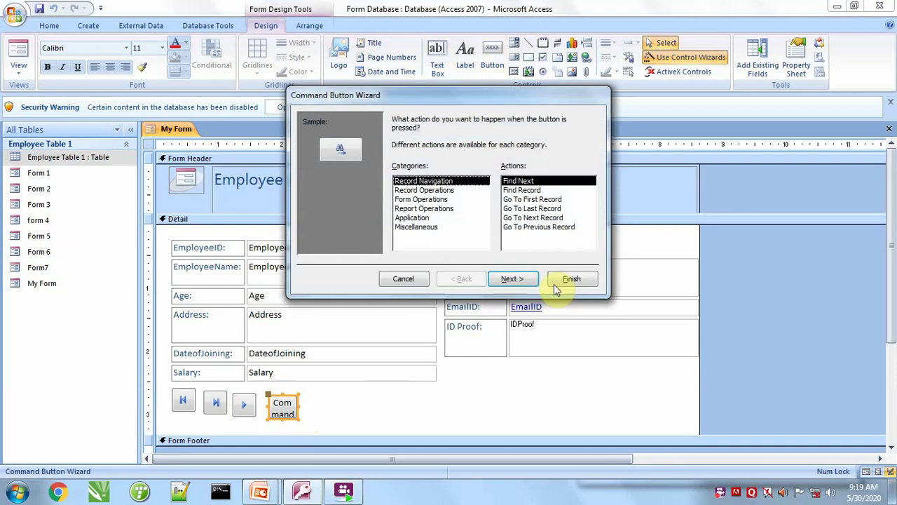
left_click(530, 228)
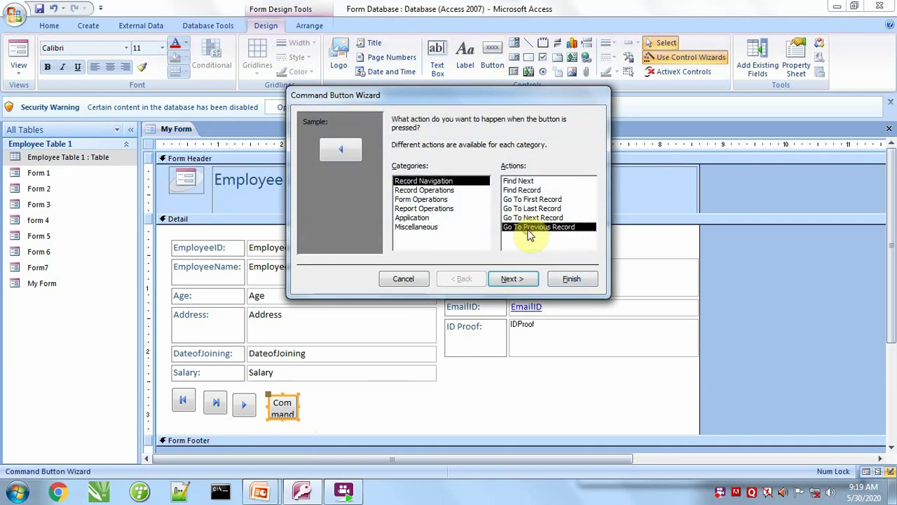
left_click(511, 278)
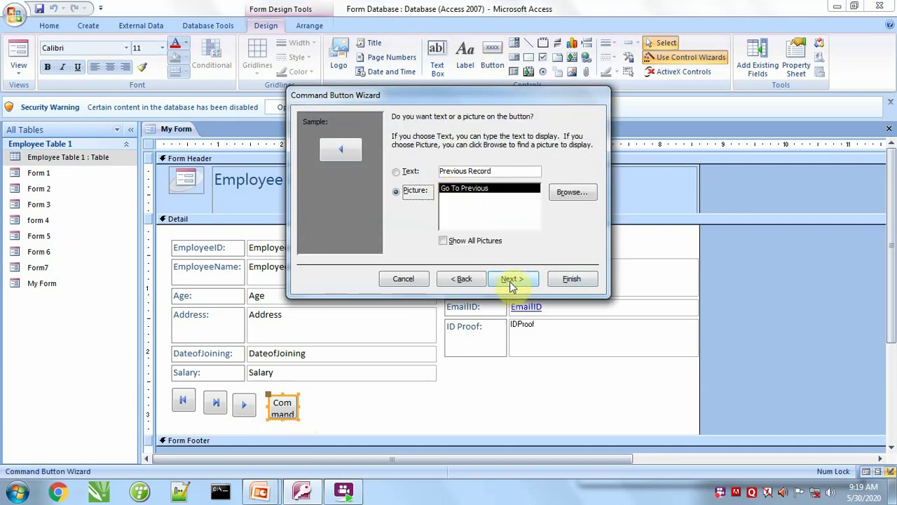
left_click(510, 279)
left_click(572, 279)
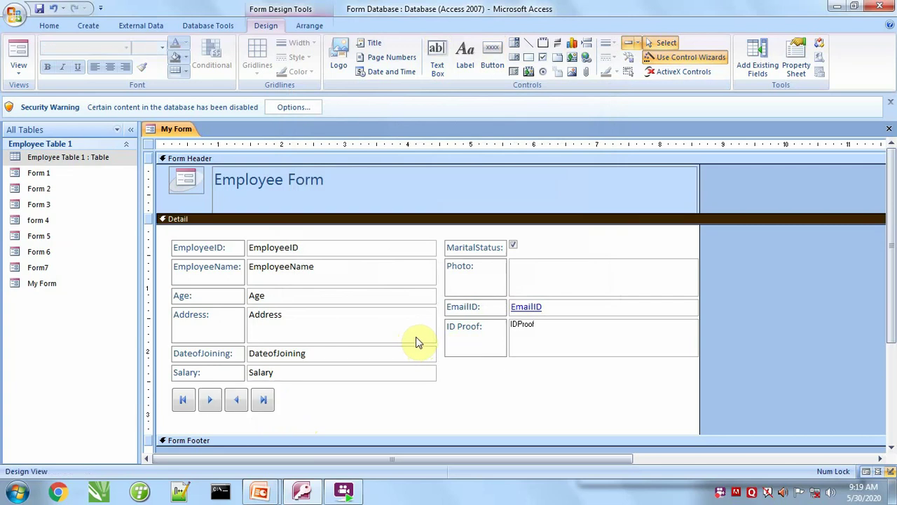
left_click(352, 405)
Add a Find Record button labelled with the text 'Find Record' right of the navigation buttons.
left_click(493, 57)
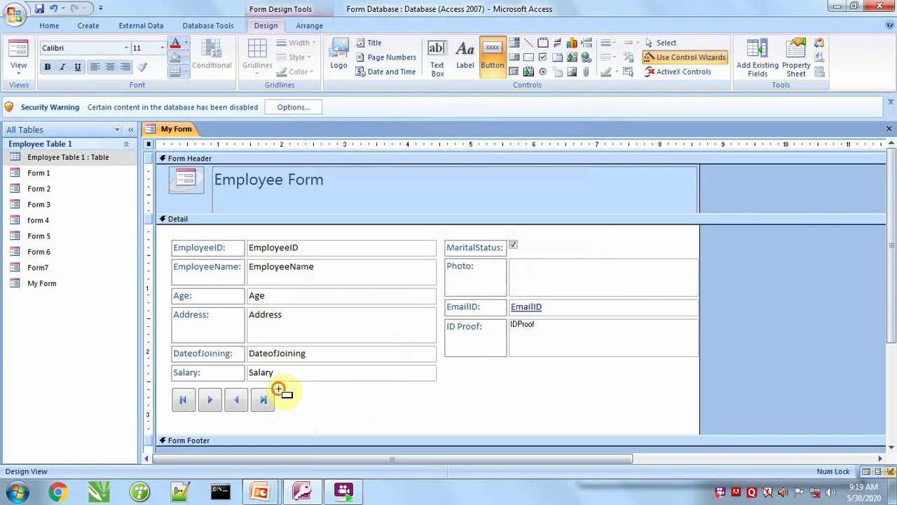
left_click_drag(279, 389, 328, 414)
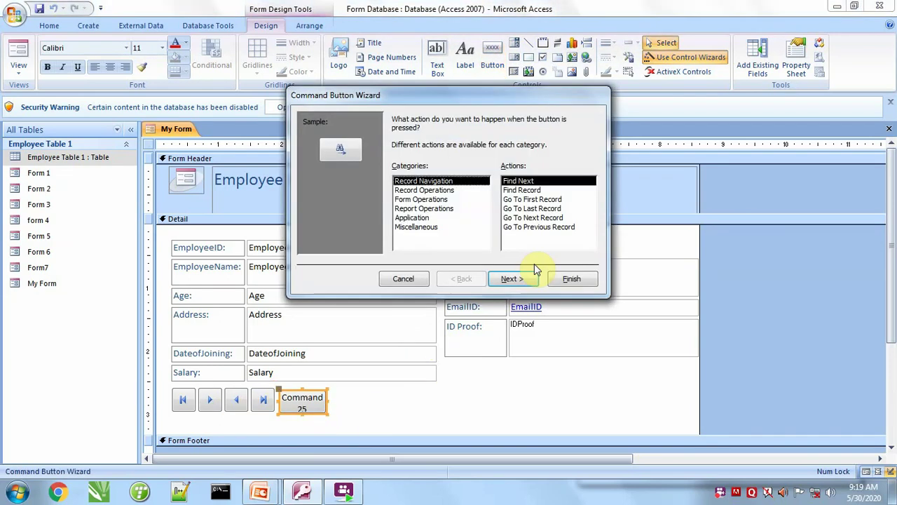
left_click(521, 191)
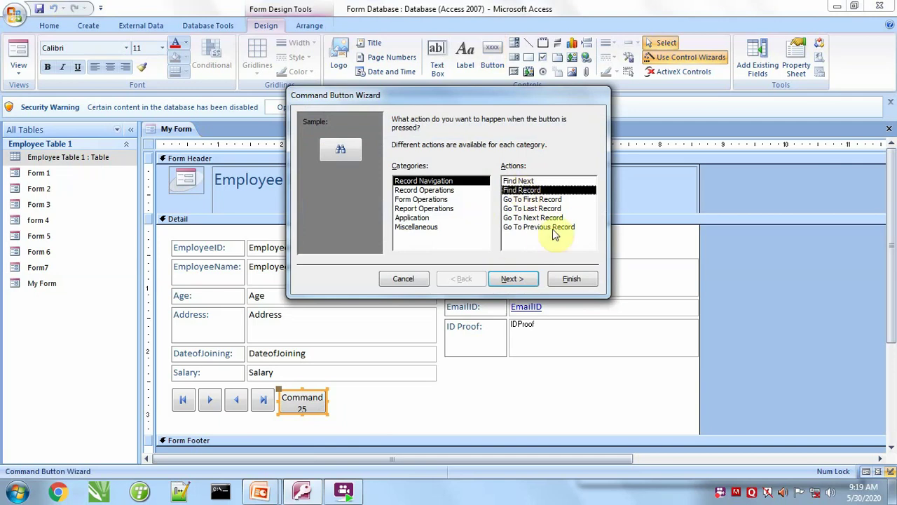
left_click(516, 278)
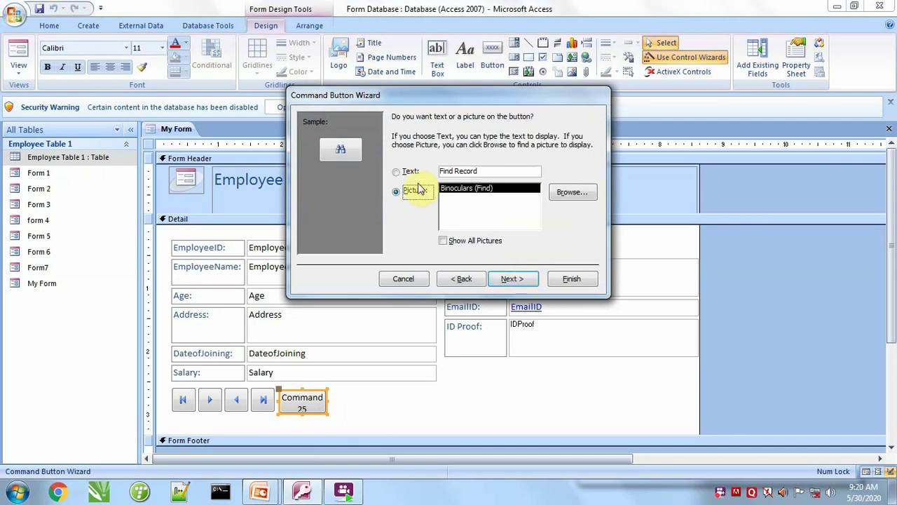
left_click(411, 174)
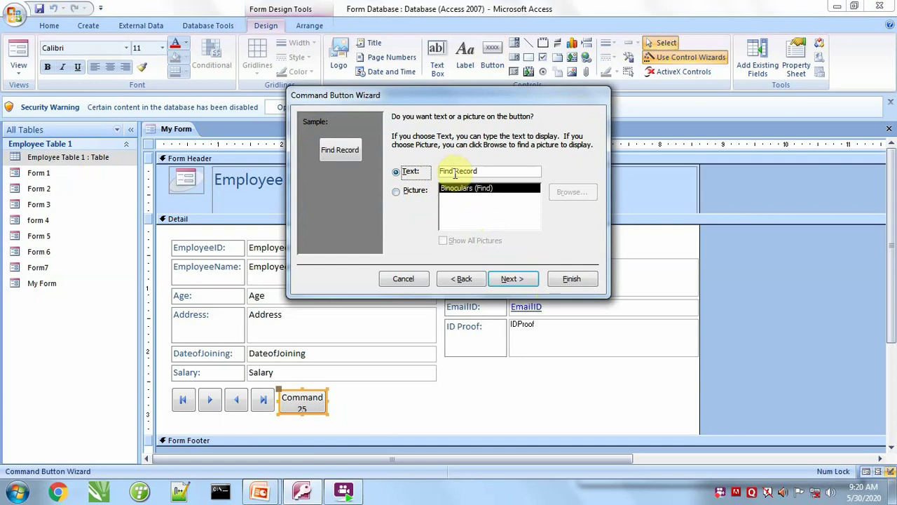
left_click(515, 278)
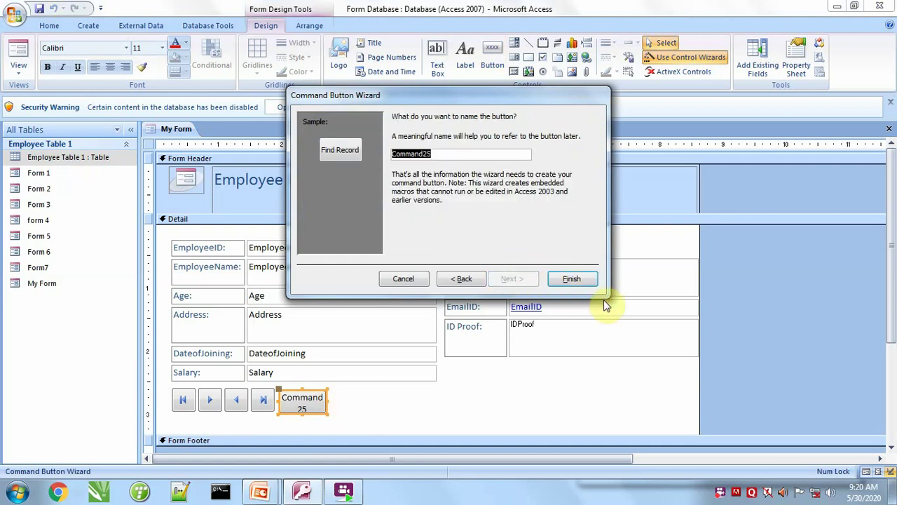
left_click(569, 281)
Try making the Find Record button taller, undo it, and switch to Form View.
left_click(362, 415)
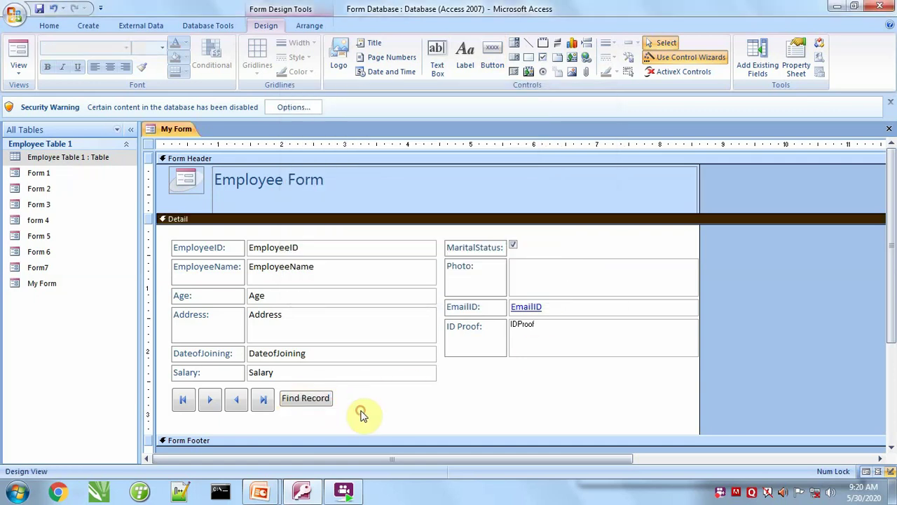
left_click(324, 401)
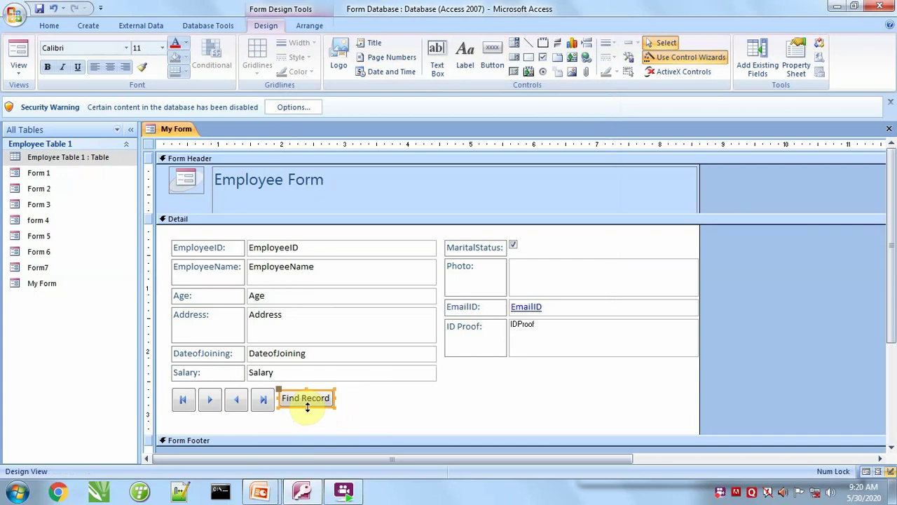
left_click_drag(304, 407, 309, 414)
key("ctrl+z")
key("ctrl+z")
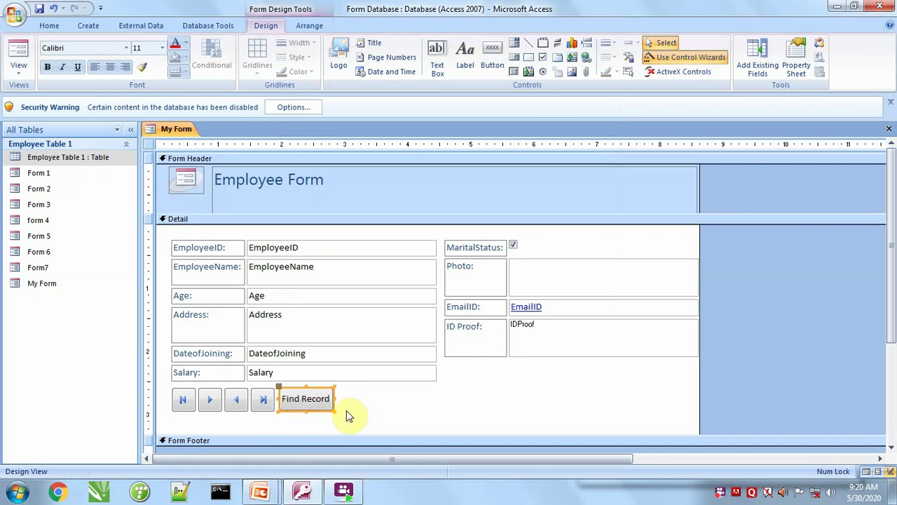
left_click(376, 396)
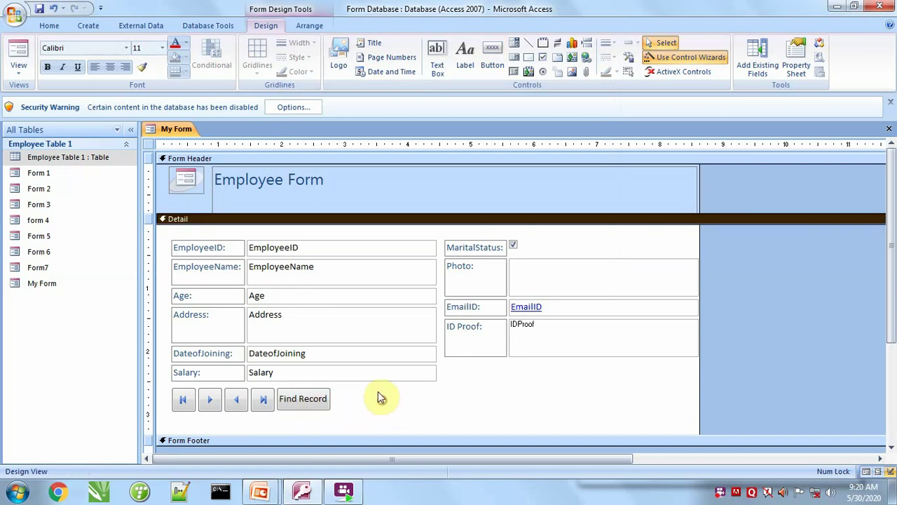
left_click(19, 51)
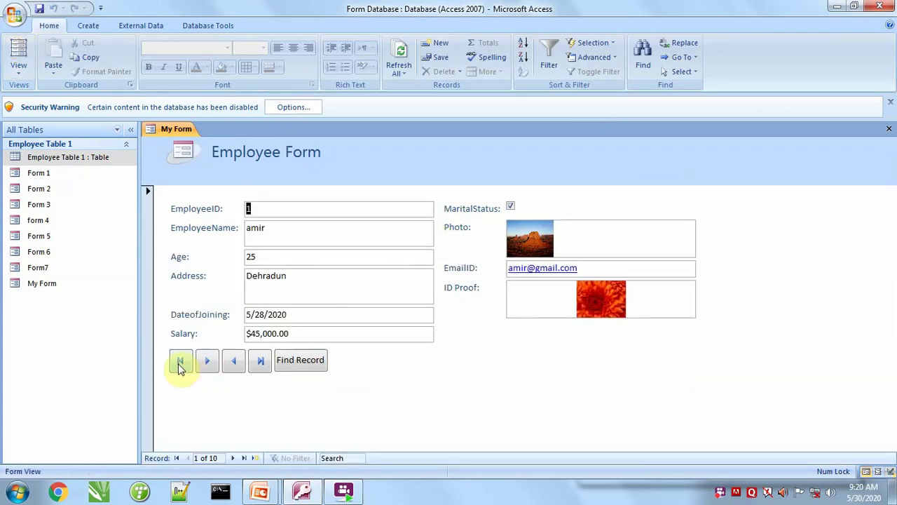
Test Last, First, Next (four times) and Previous (twice) record buttons, then Find Record.
left_click(259, 361)
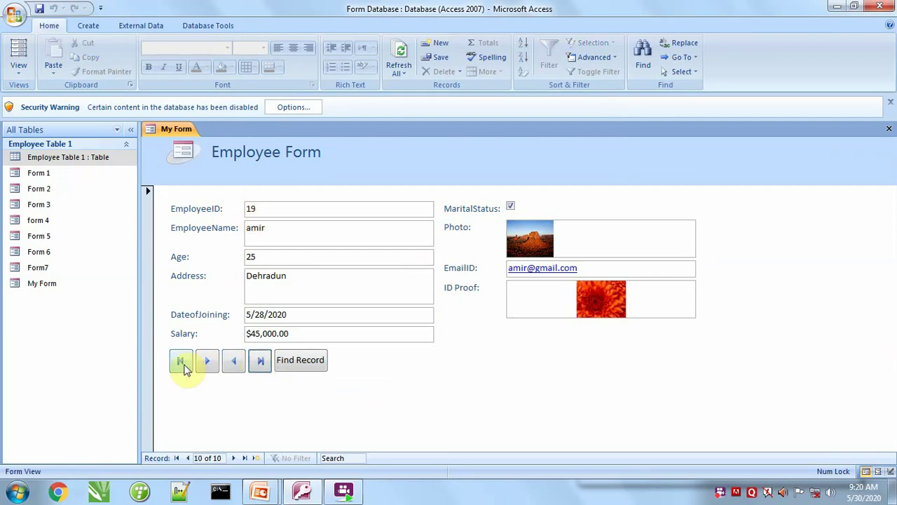
left_click(185, 365)
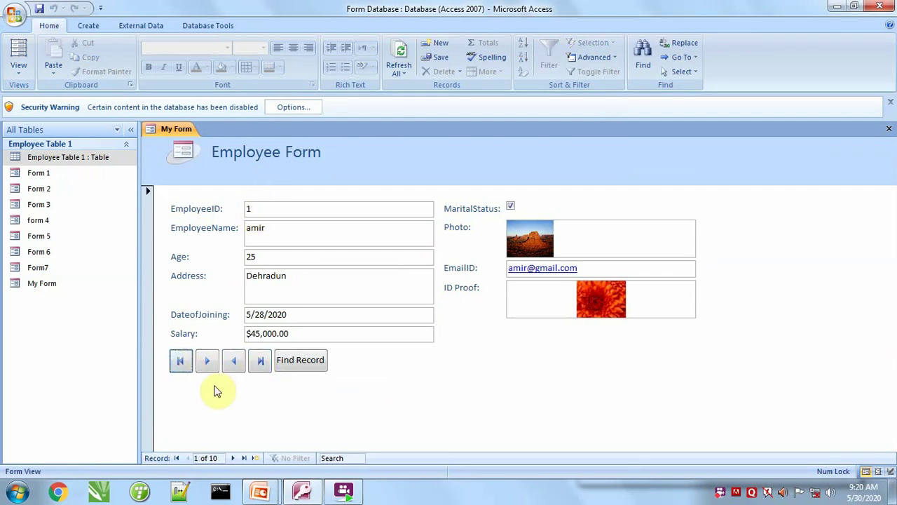
left_click(206, 369)
left_click(204, 366)
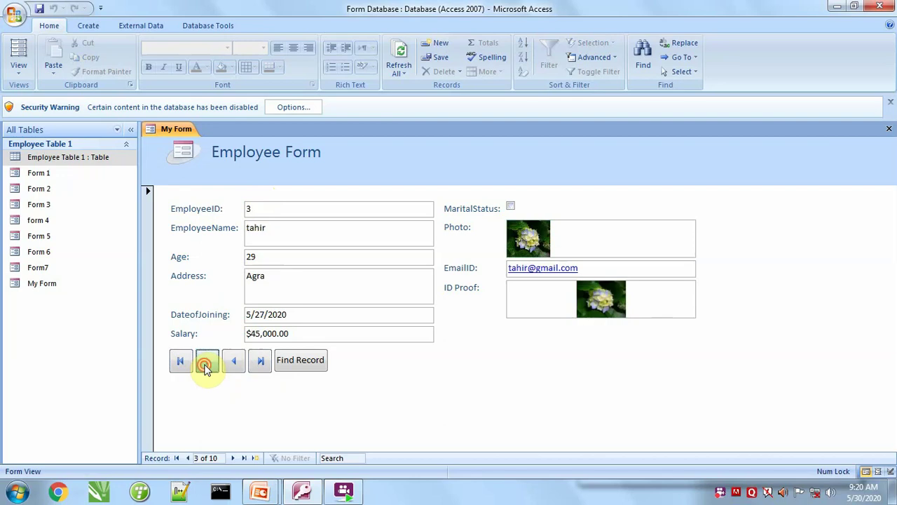
left_click(205, 366)
left_click(205, 367)
left_click(234, 371)
left_click(234, 370)
left_click(234, 371)
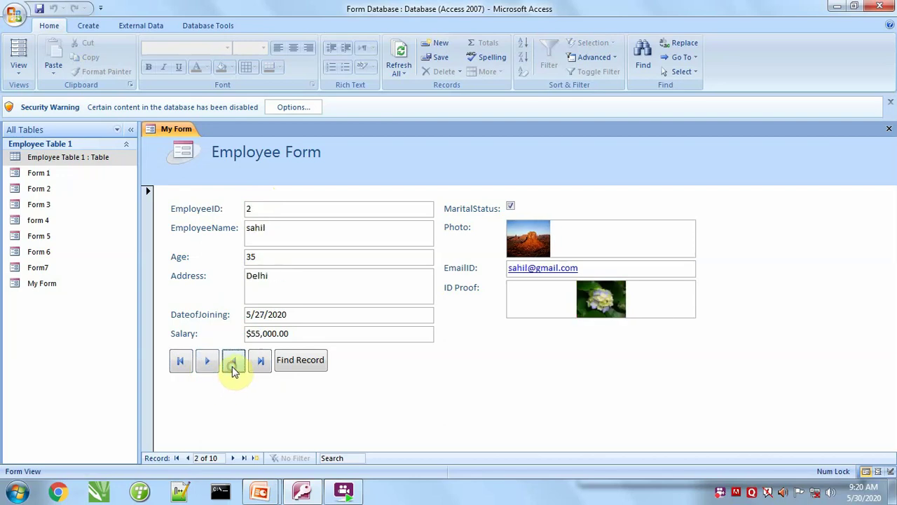
left_click(308, 372)
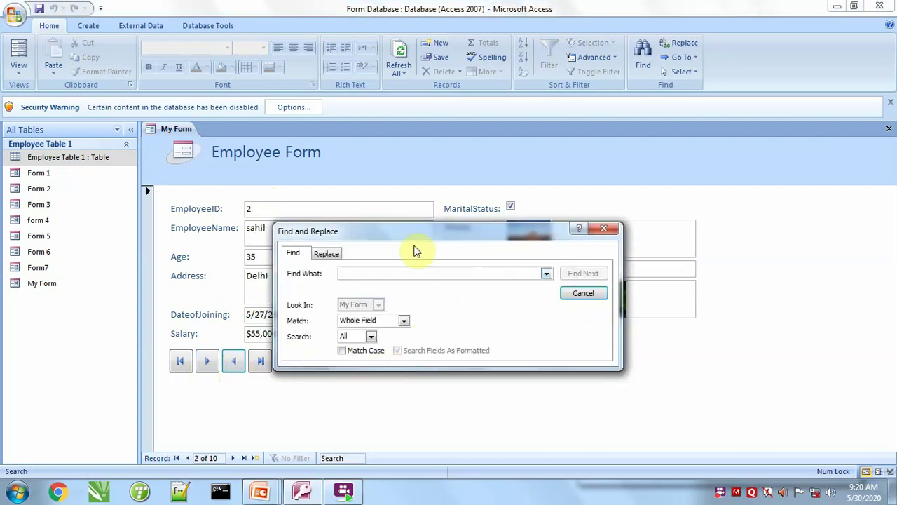
Move the Find and Replace dialog aside and search for EmployeeID 3, then 5.
left_click_drag(536, 225, 544, 128)
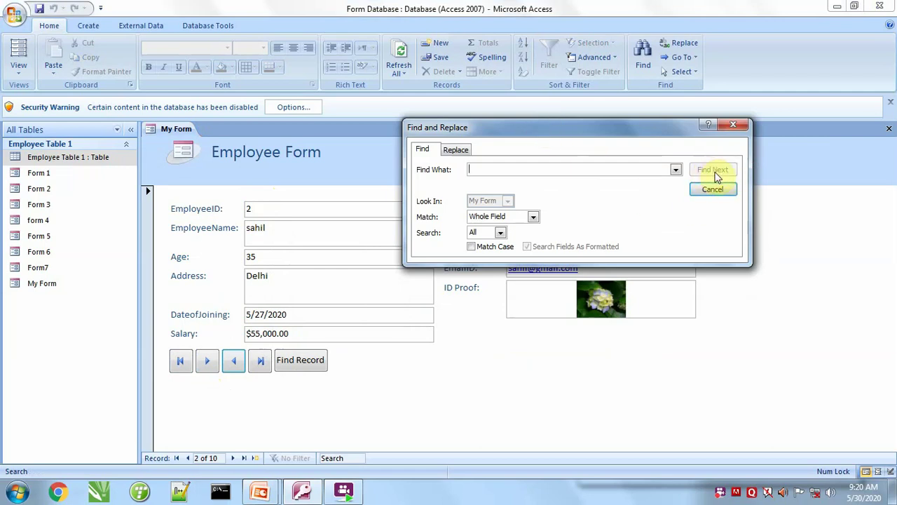
left_click(503, 170)
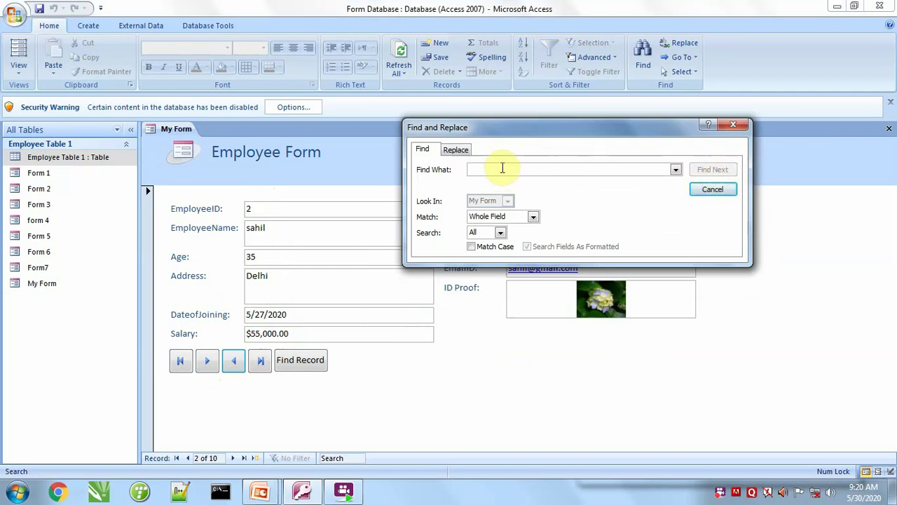
left_click(712, 169)
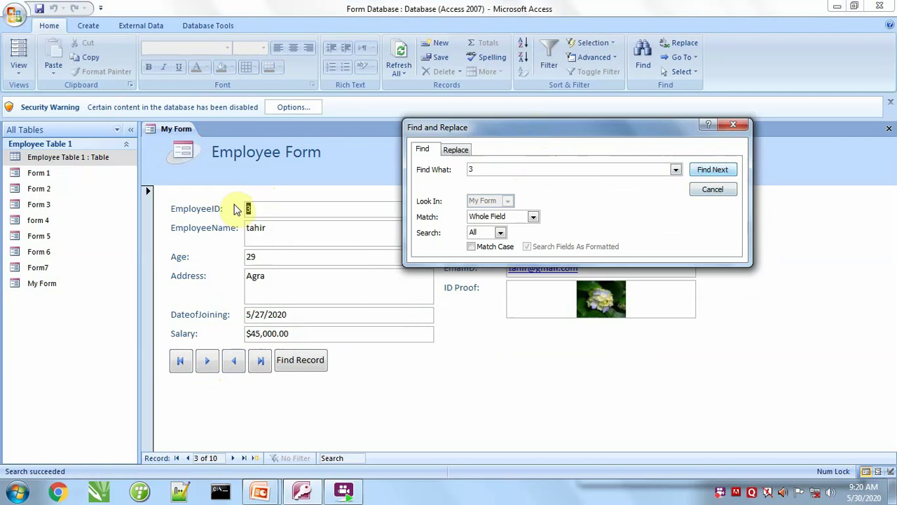
left_click(491, 170)
key("BackSpace")
type("5")
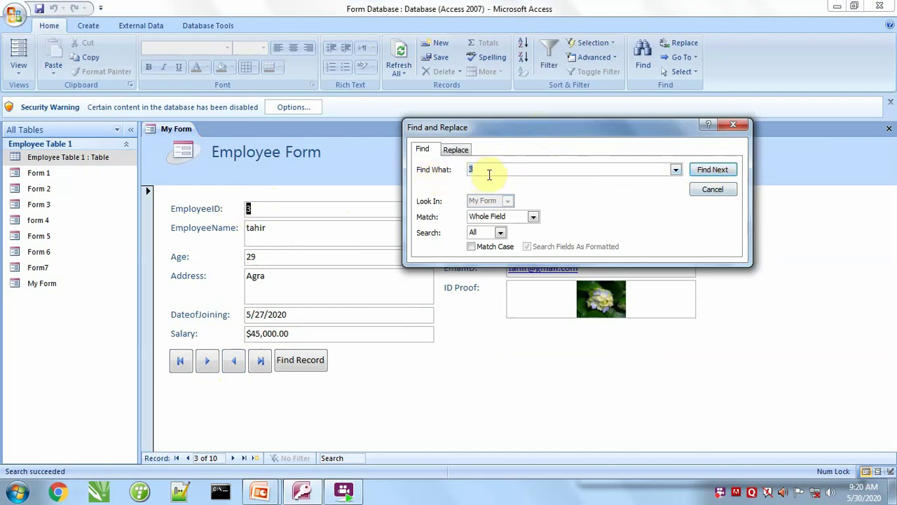
left_click(712, 170)
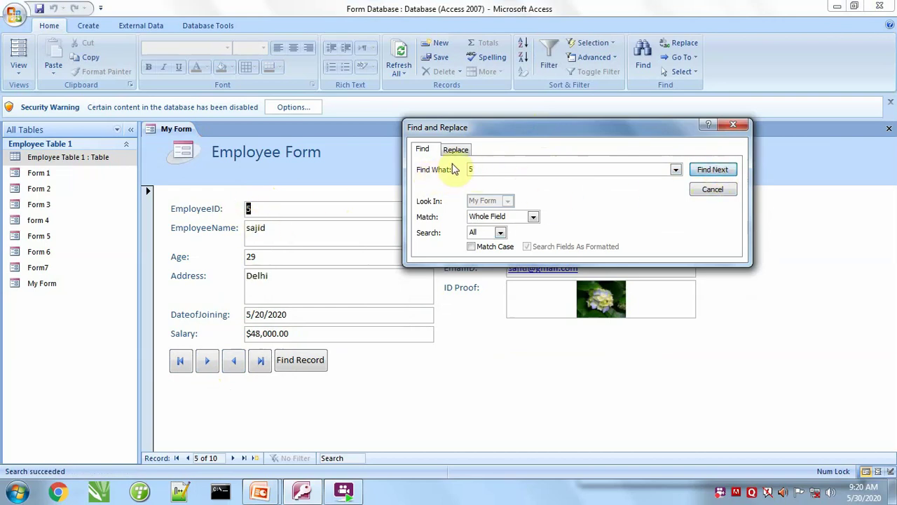
Search for 7, dismiss the not-found message, search for 9, then close Find and Replace.
left_click(479, 169)
double_click(479, 169)
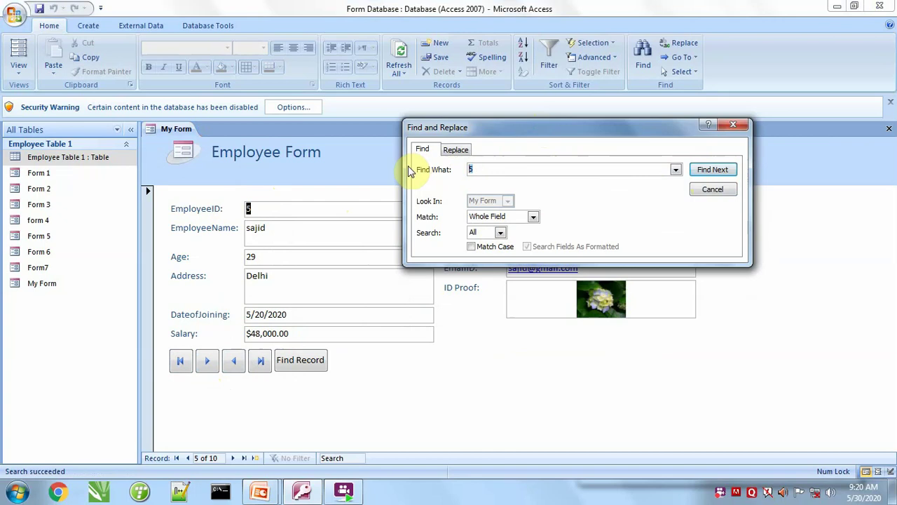
type("7")
left_click(712, 170)
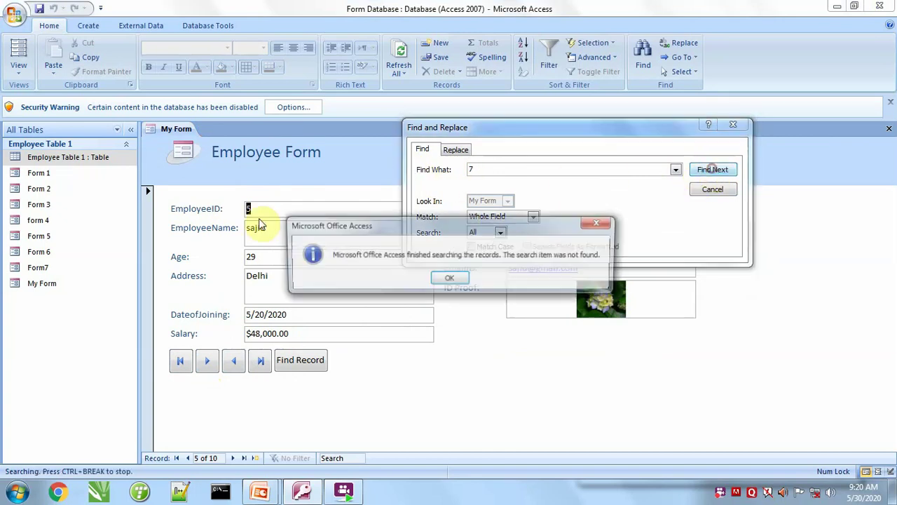
left_click(429, 279)
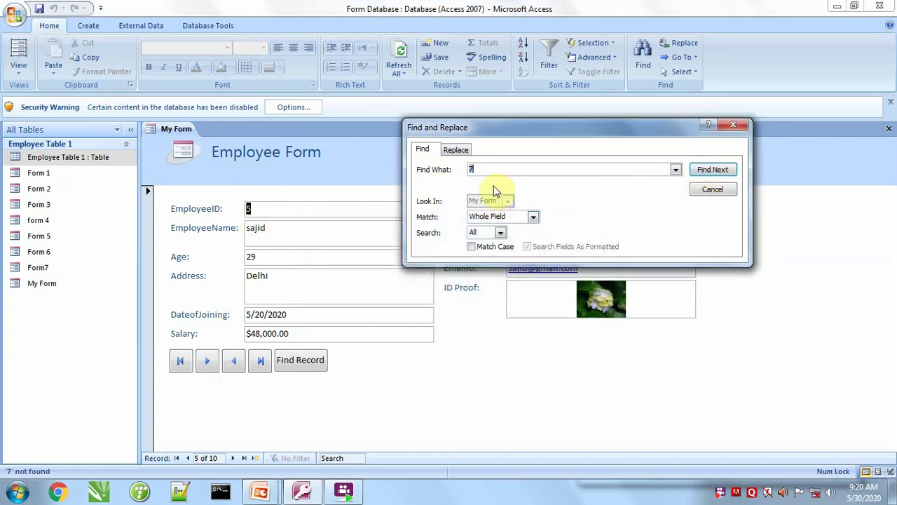
type("9")
left_click(712, 170)
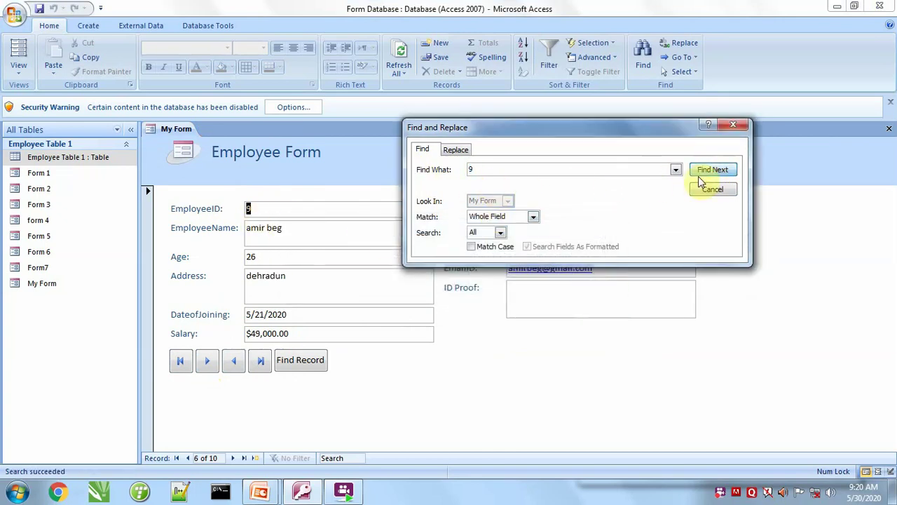
left_click(733, 126)
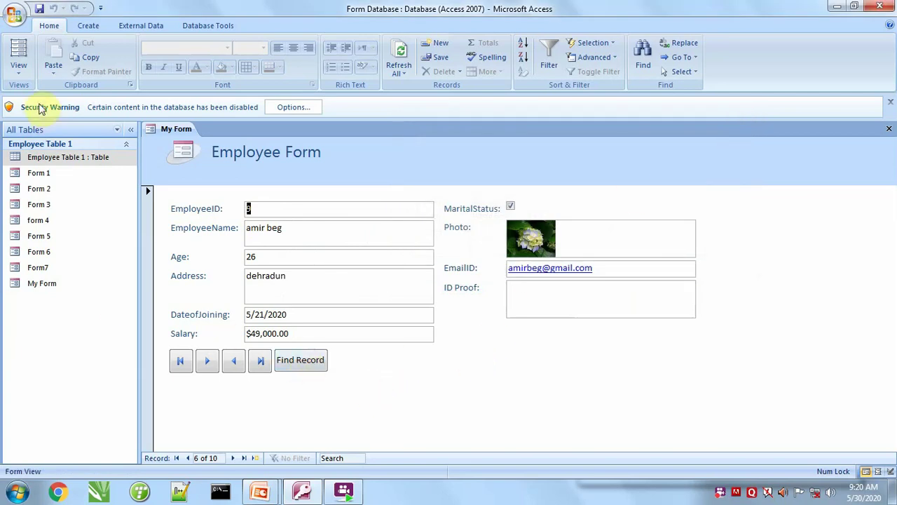
left_click(18, 70)
Back in Design View, add an Add New Record text button beside Find Record.
left_click(43, 149)
left_click(492, 56)
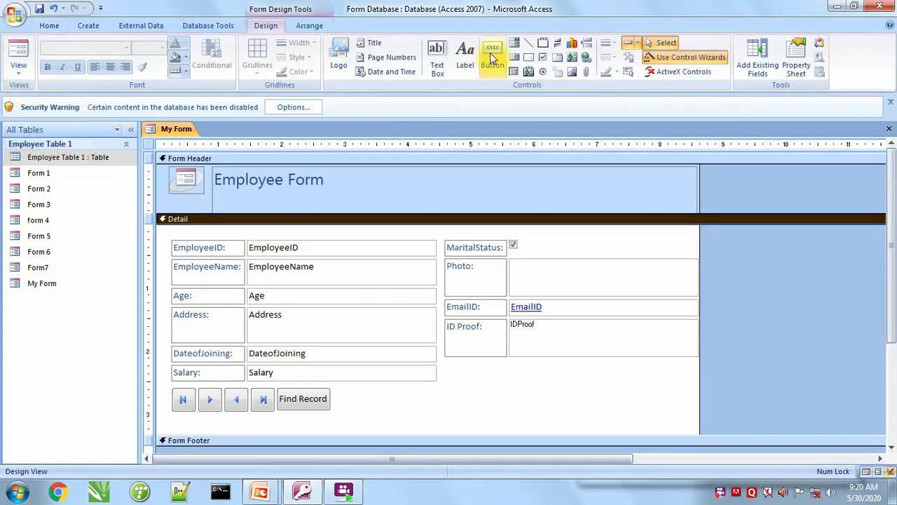
left_click_drag(355, 386, 415, 409)
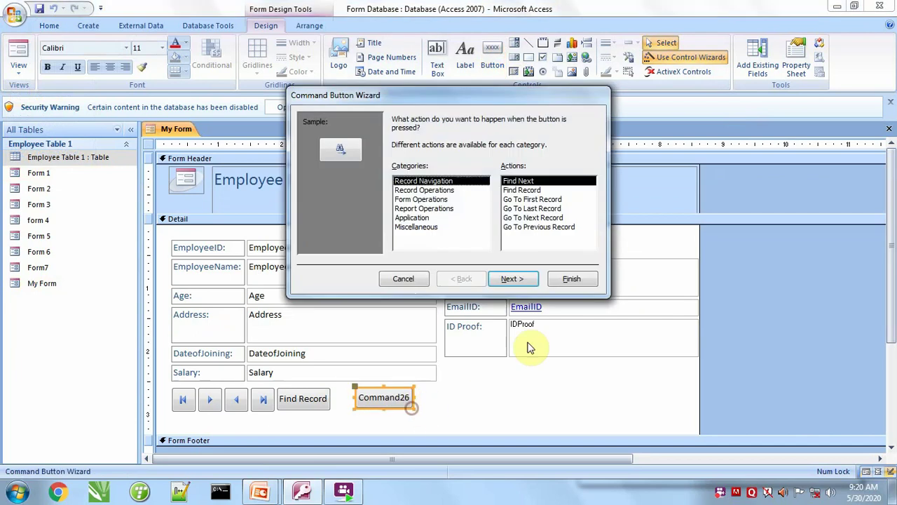
left_click(441, 191)
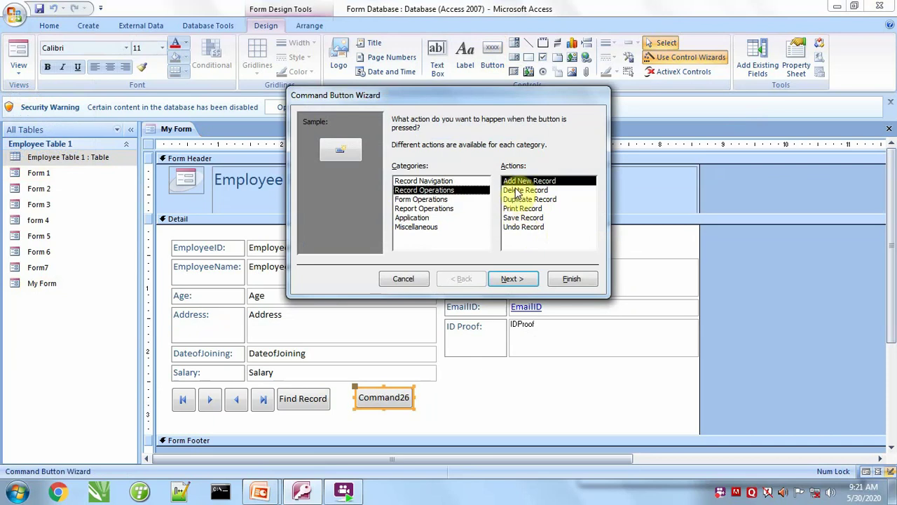
left_click(512, 278)
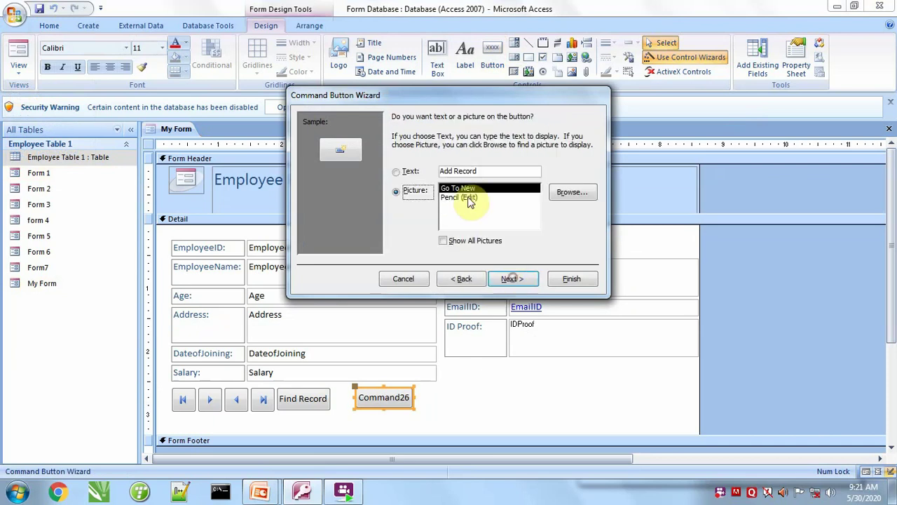
left_click(407, 172)
left_click(515, 279)
left_click(572, 281)
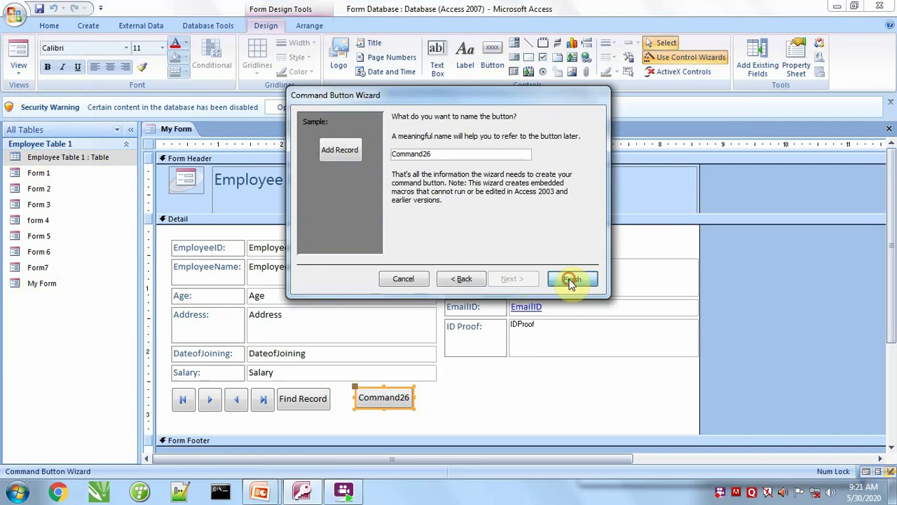
Add a Save Record text button beside Add Record.
left_click(493, 54)
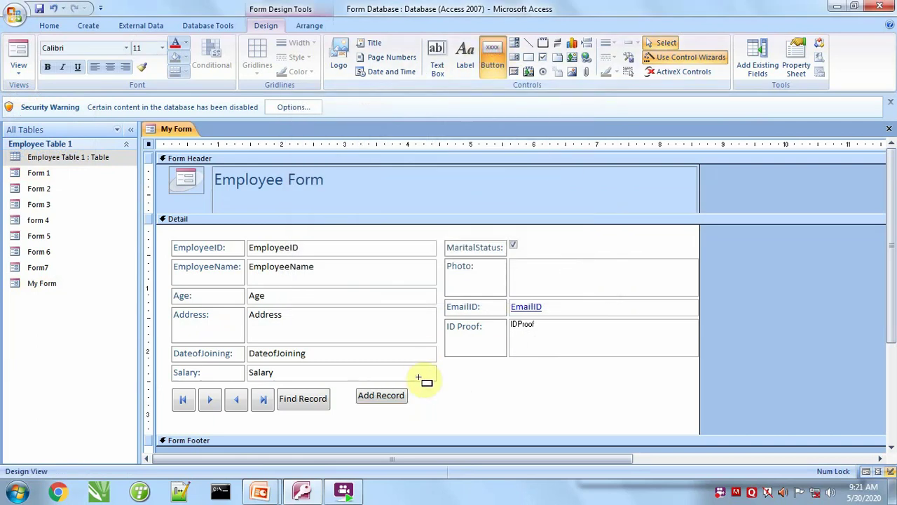
left_click_drag(415, 385, 466, 406)
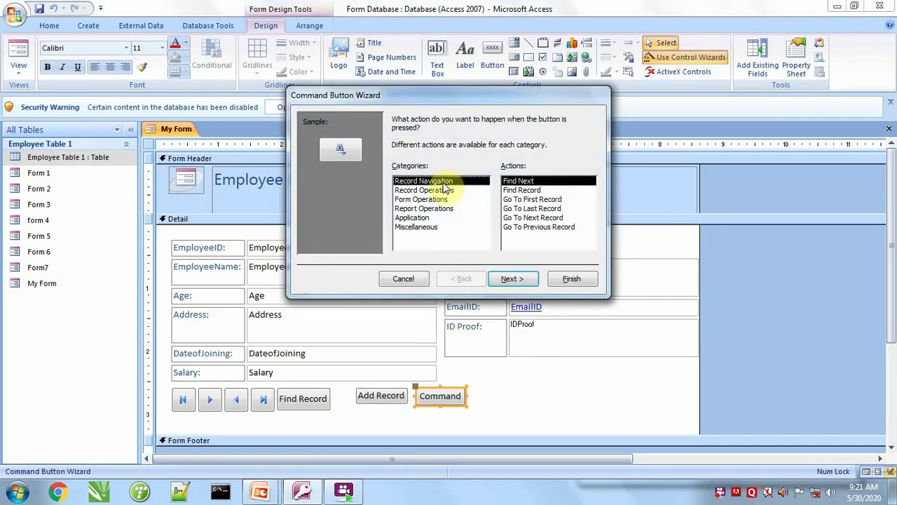
left_click(427, 191)
left_click(513, 219)
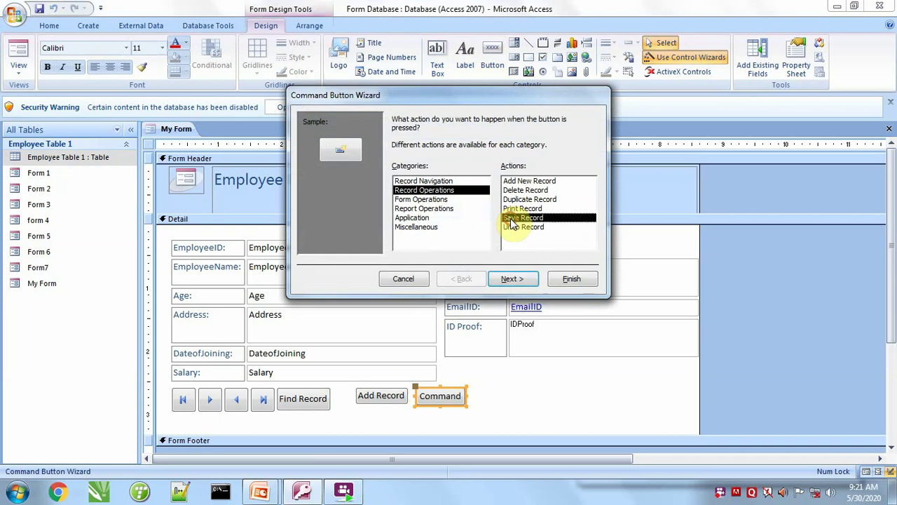
left_click(511, 279)
left_click(396, 172)
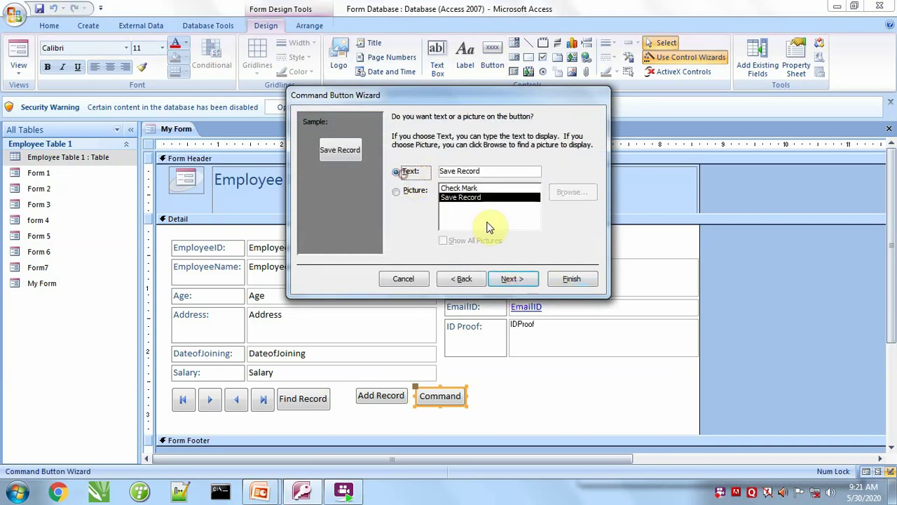
left_click(514, 279)
left_click(573, 279)
left_click(492, 57)
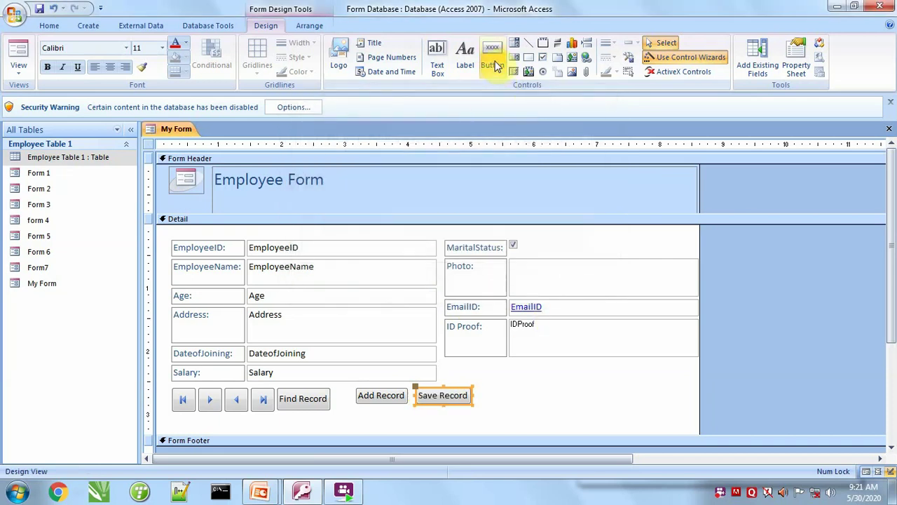
Add an Undo Record text button right of Save Record.
left_click_drag(481, 388, 544, 406)
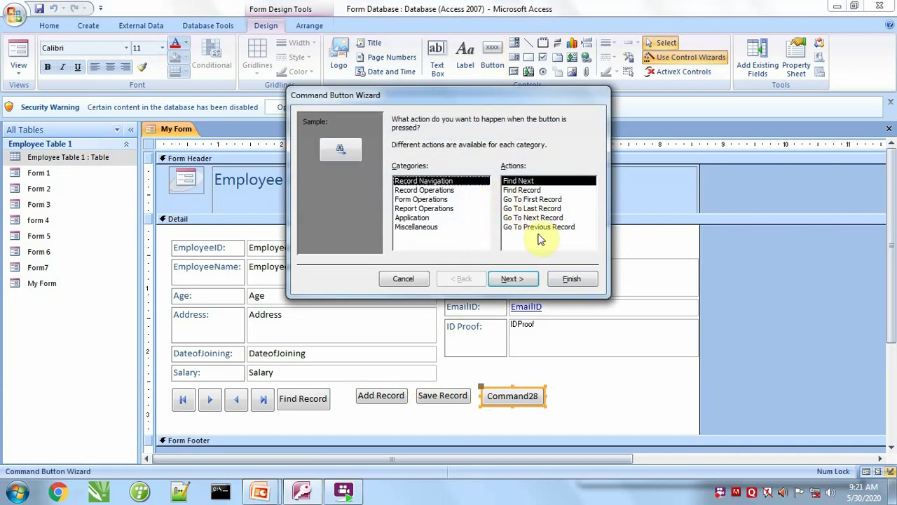
left_click(424, 190)
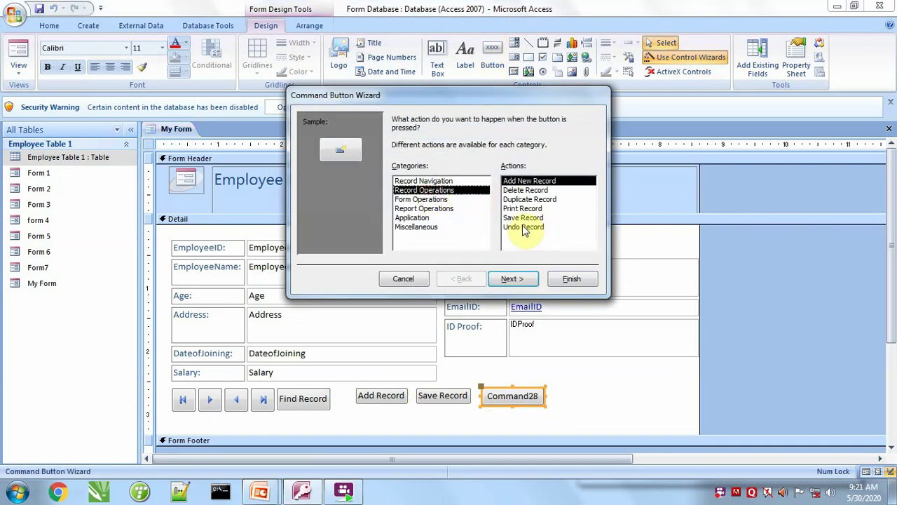
left_click(524, 227)
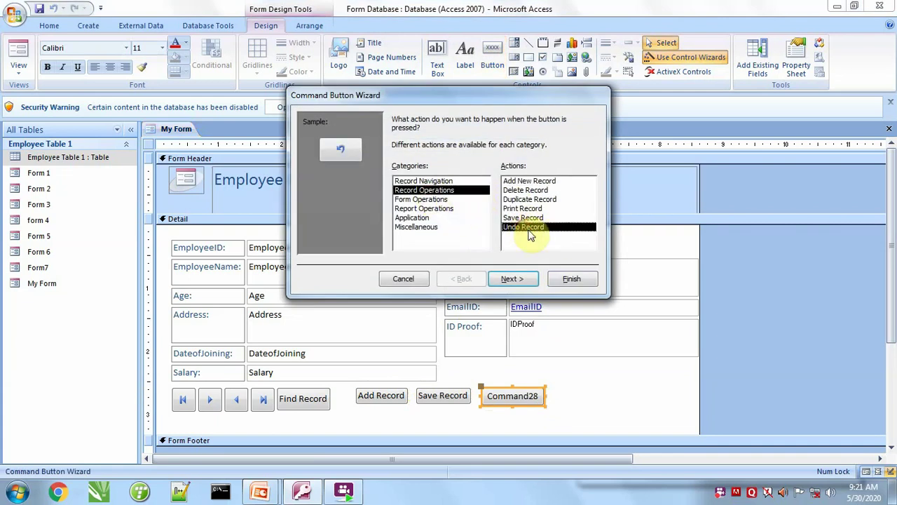
left_click(513, 279)
left_click(397, 170)
left_click(517, 281)
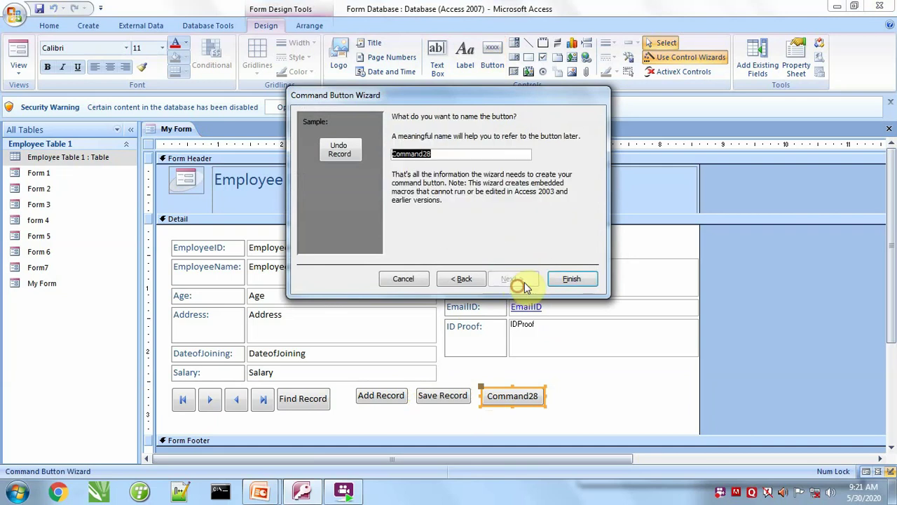
left_click(571, 279)
Add a Delete Record text button right of Undo Record, then draw one more button.
left_click(492, 56)
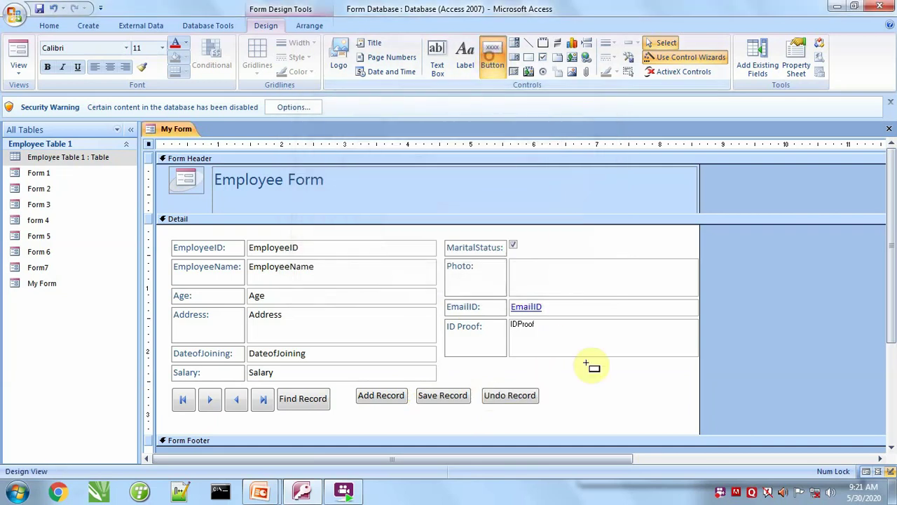
left_click_drag(549, 389, 603, 405)
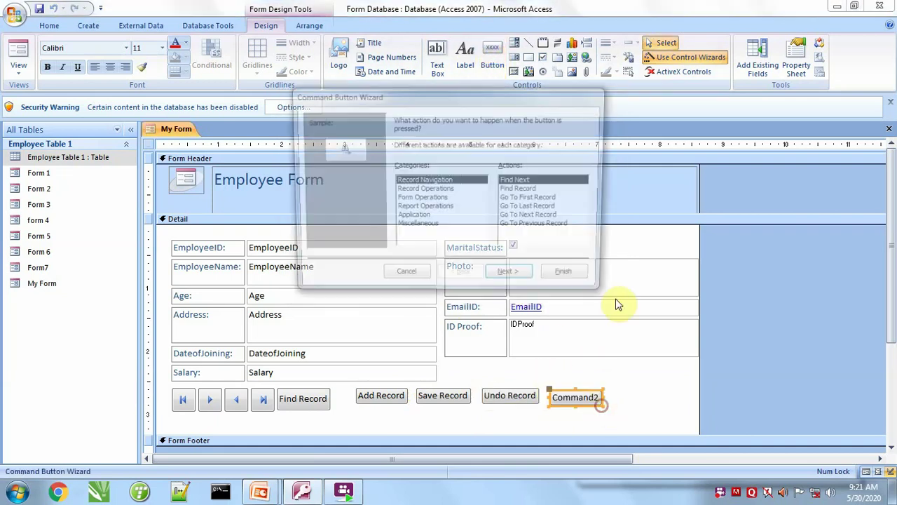
left_click(421, 190)
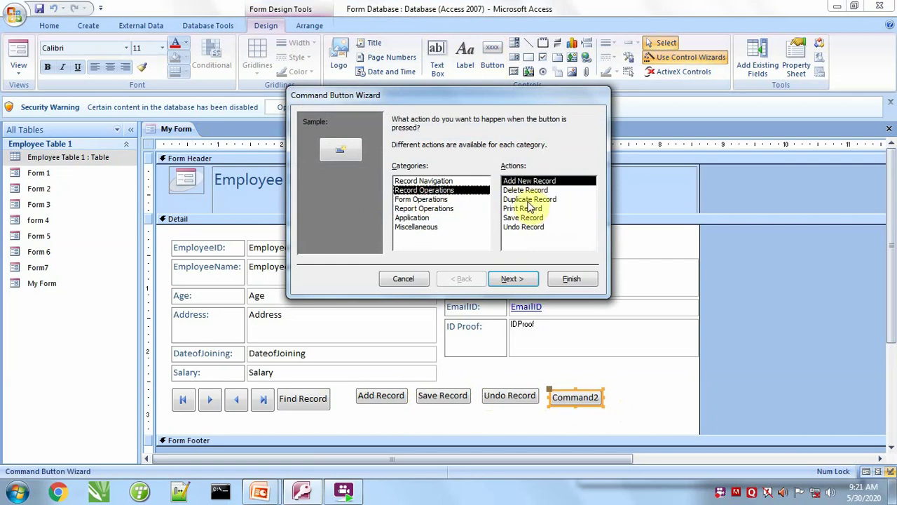
left_click(525, 190)
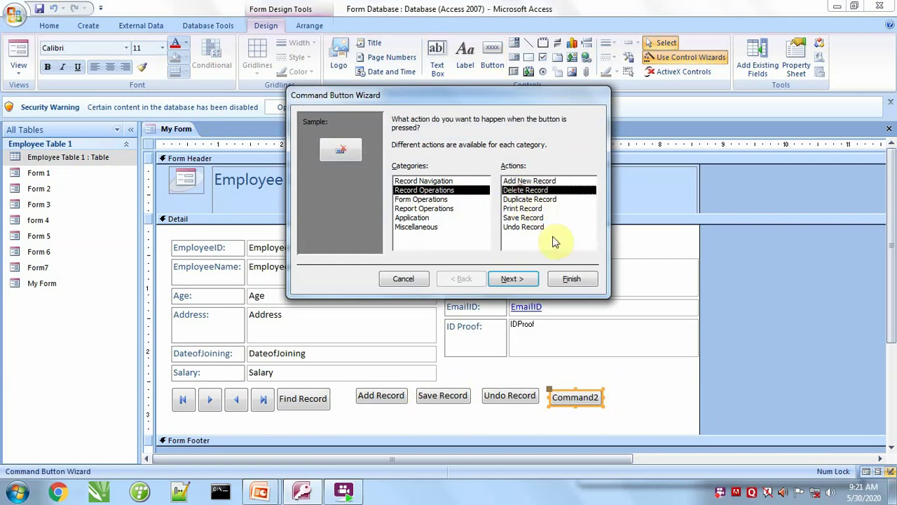
left_click(514, 279)
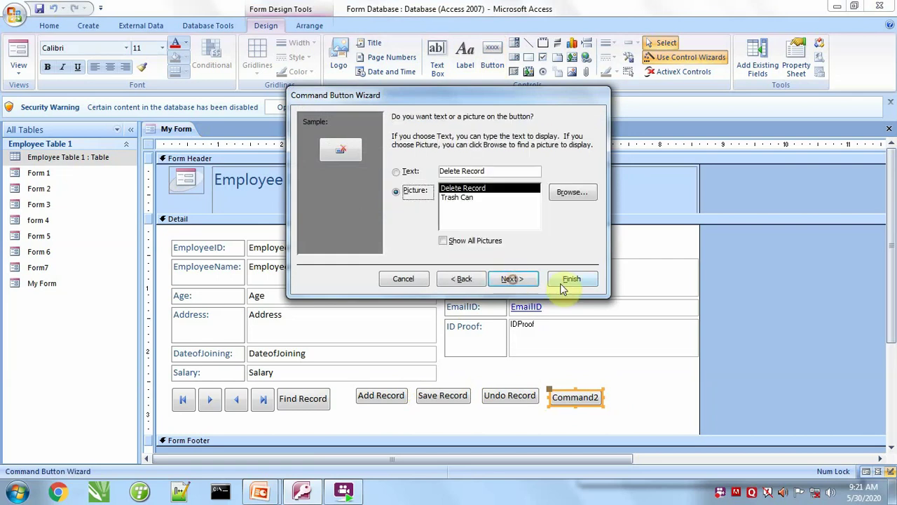
left_click(404, 170)
left_click(512, 279)
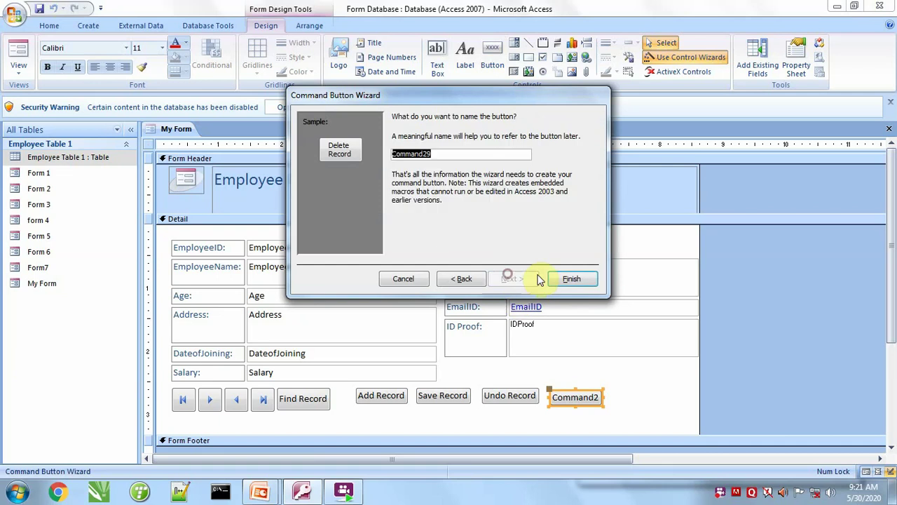
left_click(569, 281)
left_click(492, 60)
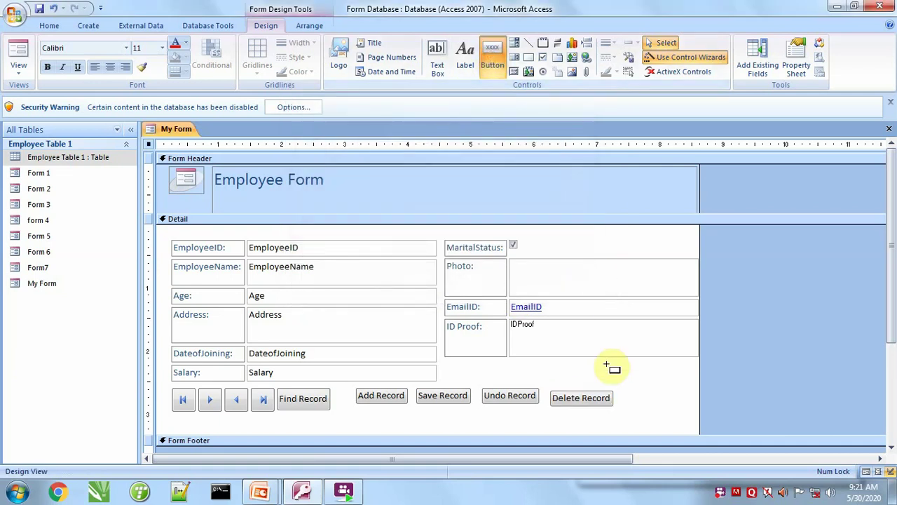
left_click_drag(627, 392, 687, 408)
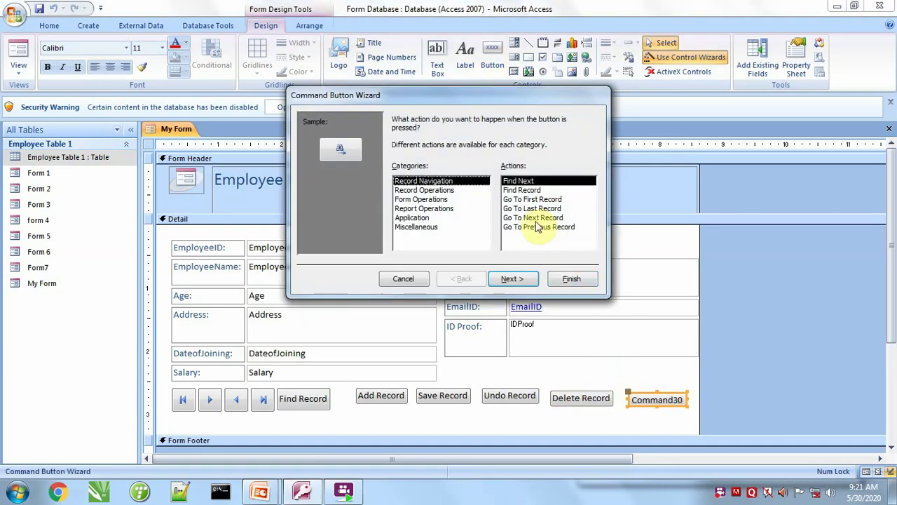
Create a text-labelled Print Record button with the Record Operations wizard.
left_click(424, 190)
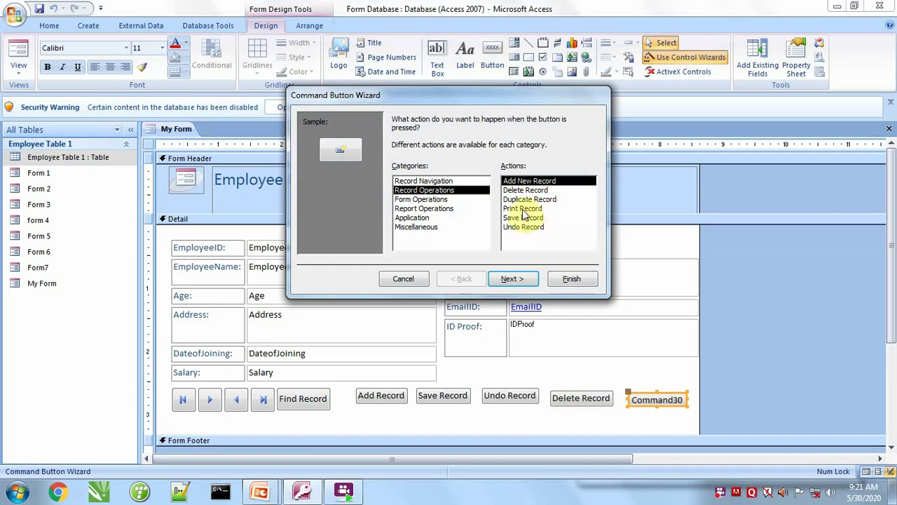
left_click(522, 209)
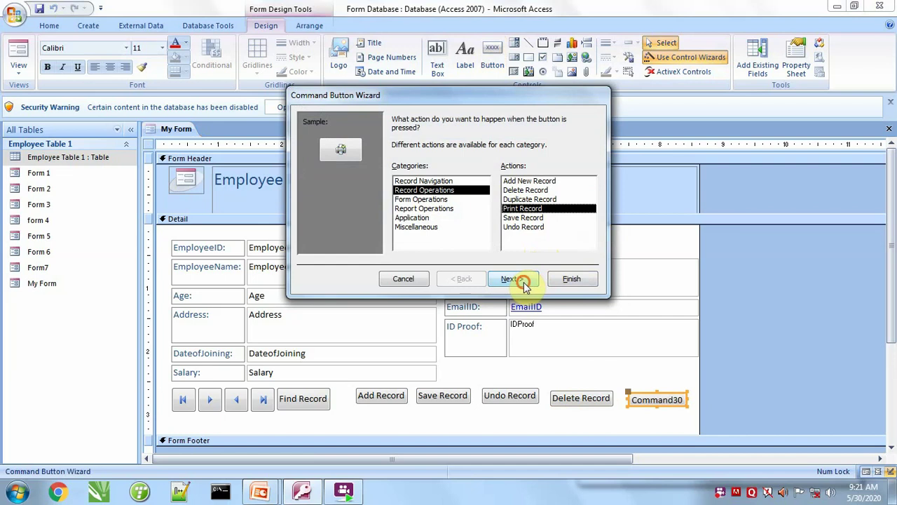
left_click(524, 279)
left_click(401, 172)
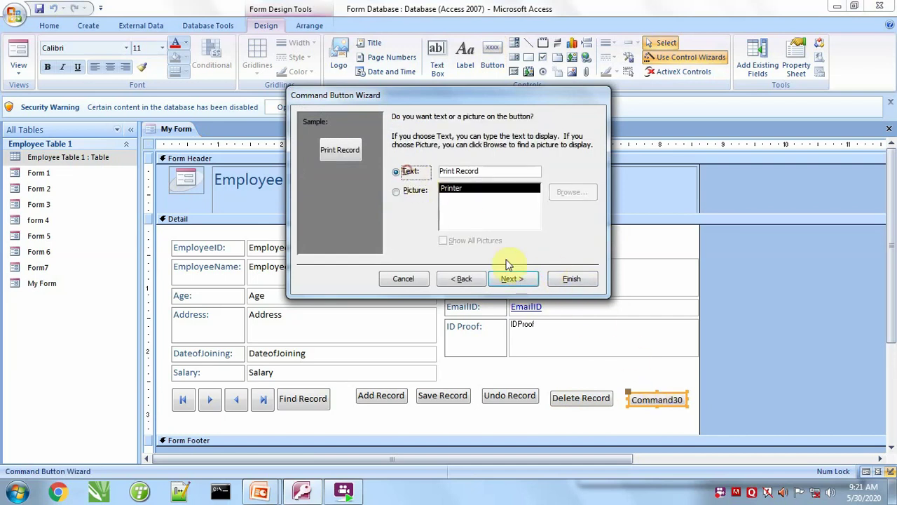
left_click(510, 280)
left_click(572, 279)
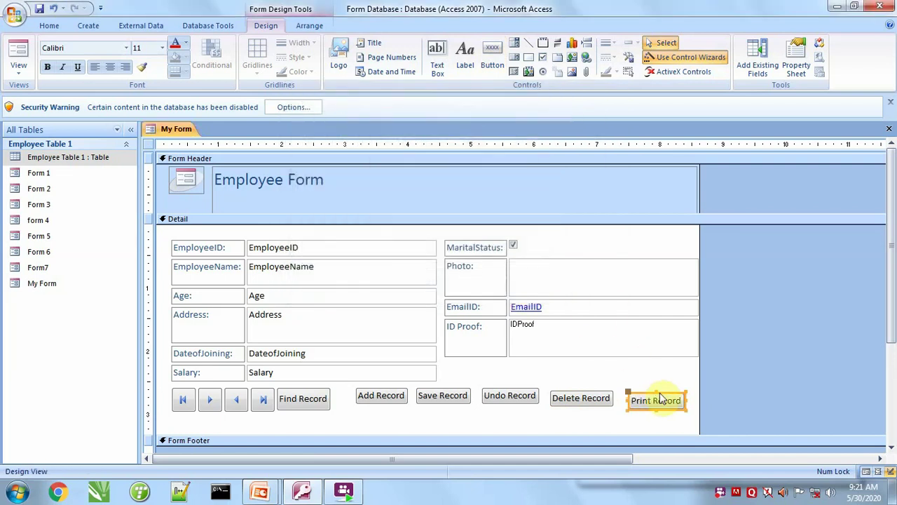
Draw a text-labelled Duplicate Record button below Add Record, then view the form.
left_click(497, 69)
left_click_drag(357, 410, 424, 426)
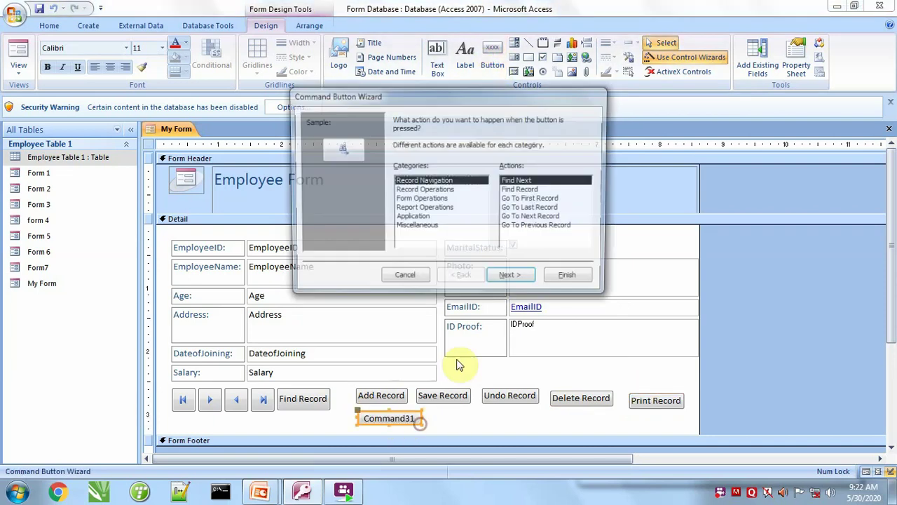
left_click(424, 191)
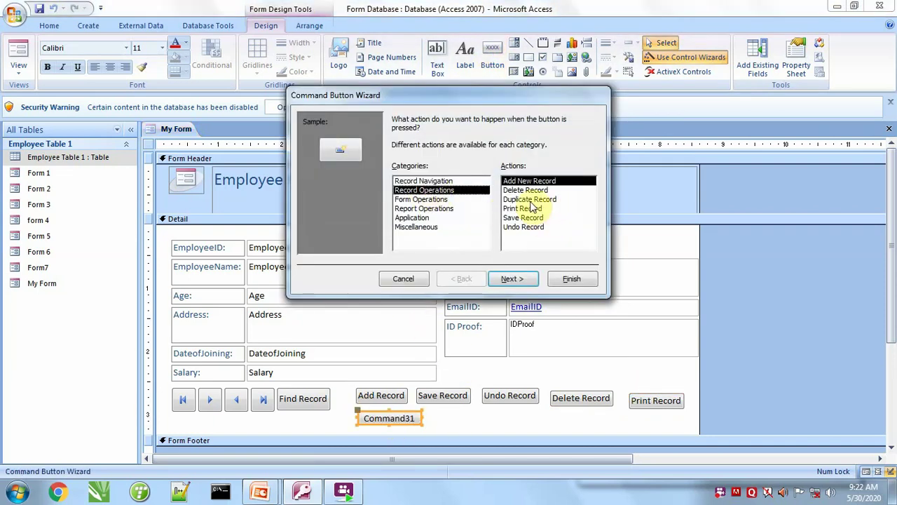
left_click(541, 200)
left_click(522, 283)
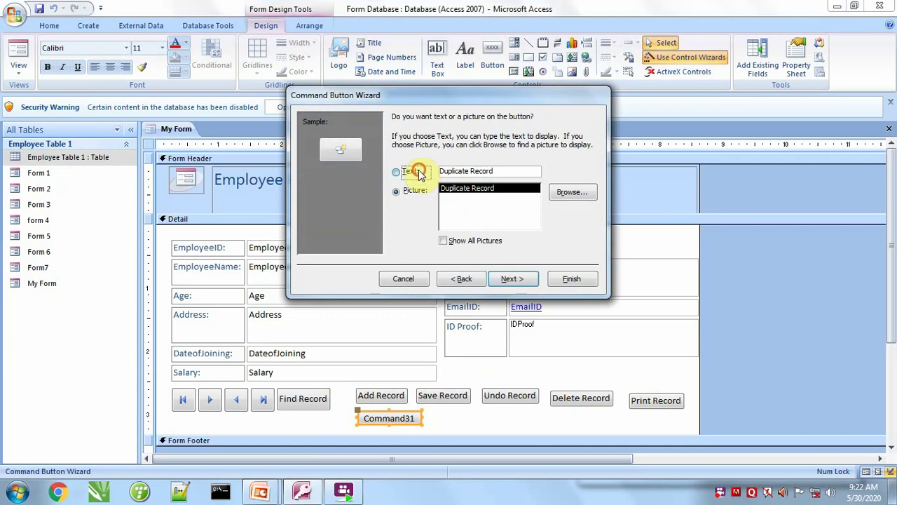
left_click(419, 174)
left_click(511, 279)
left_click(571, 278)
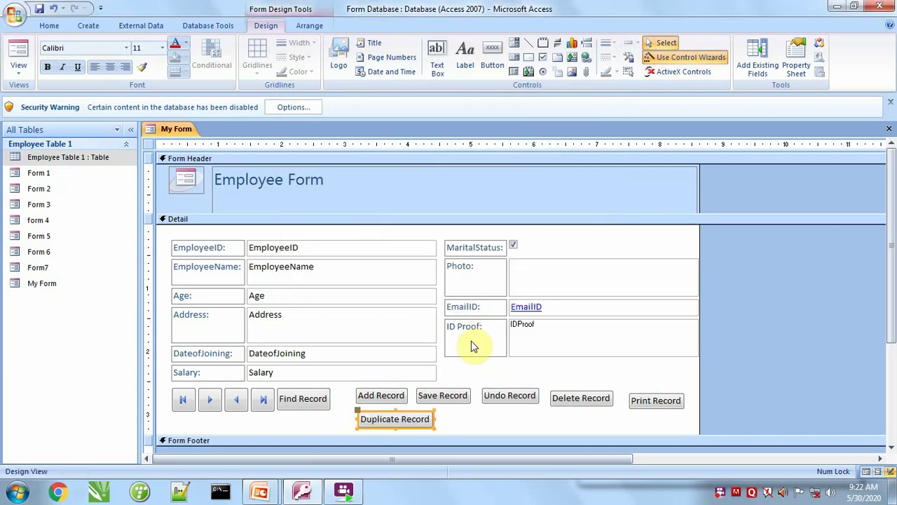
left_click(18, 56)
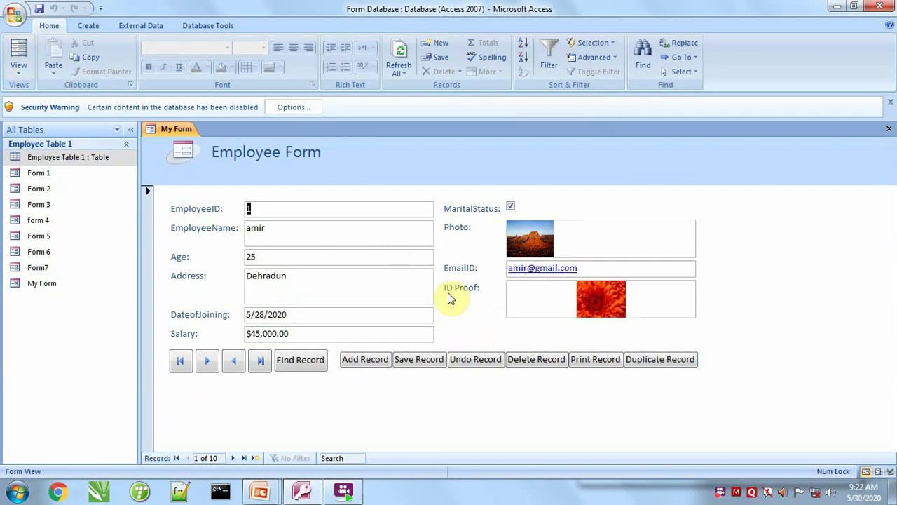
Start a new employee record with joining date 5/29/2020, salary 58000 and MaritalStatus ticked.
left_click(367, 364)
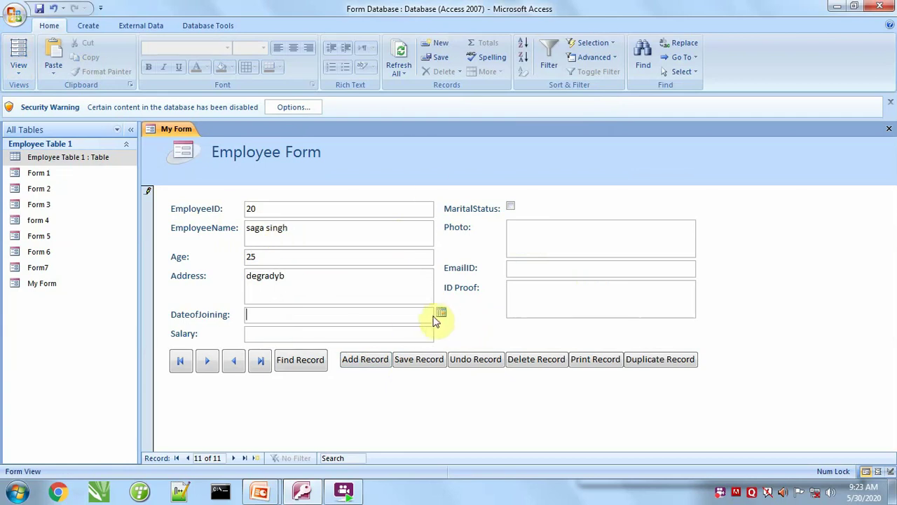
left_click(441, 312)
left_click(418, 391)
left_click(305, 333)
type("58000")
key("Tab")
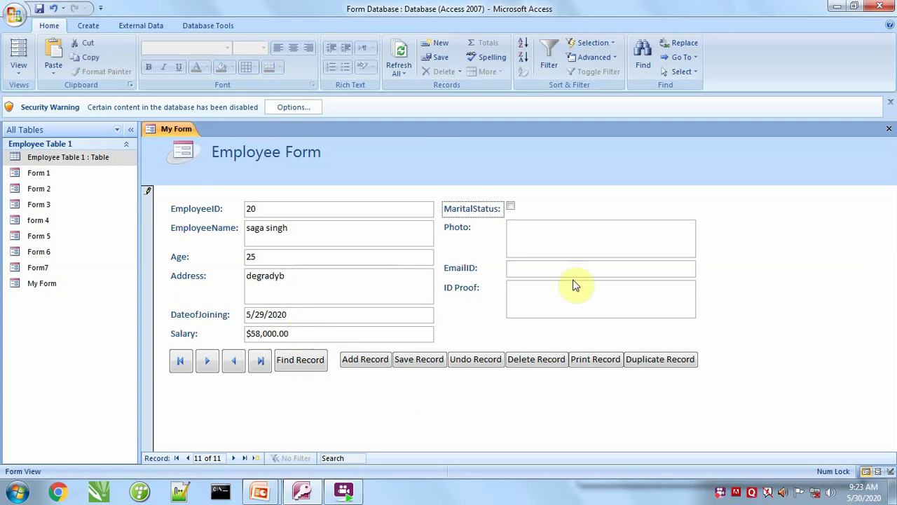
left_click(522, 231)
left_click(510, 205)
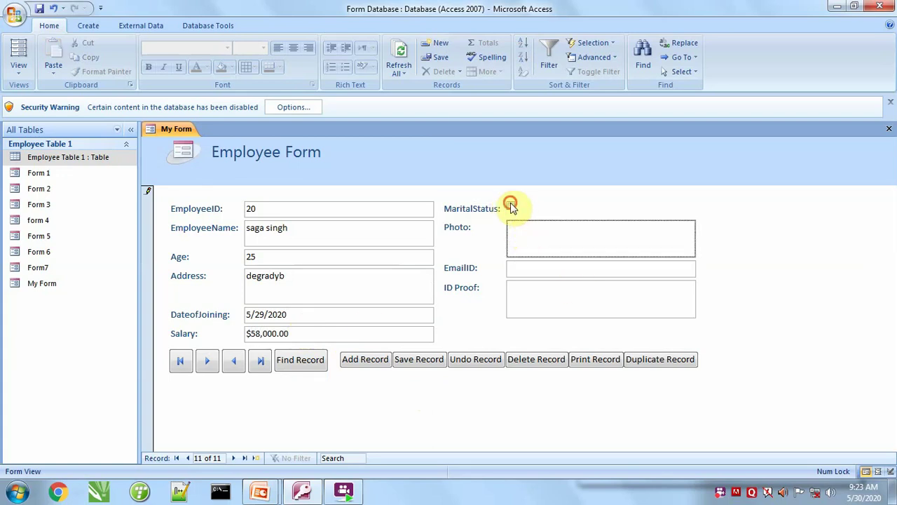
Insert a new Bitmap Image object into the Photo field.
right_click(527, 229)
left_click(565, 359)
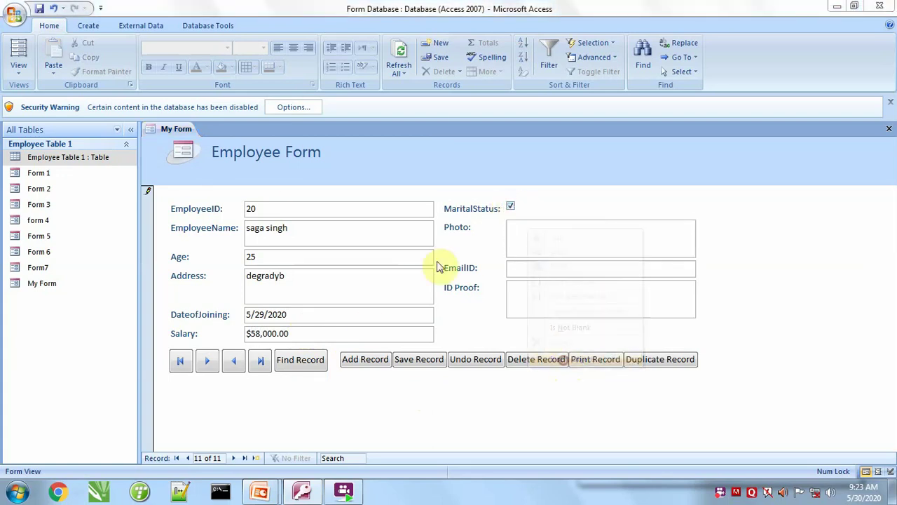
left_click(403, 160)
left_click(563, 126)
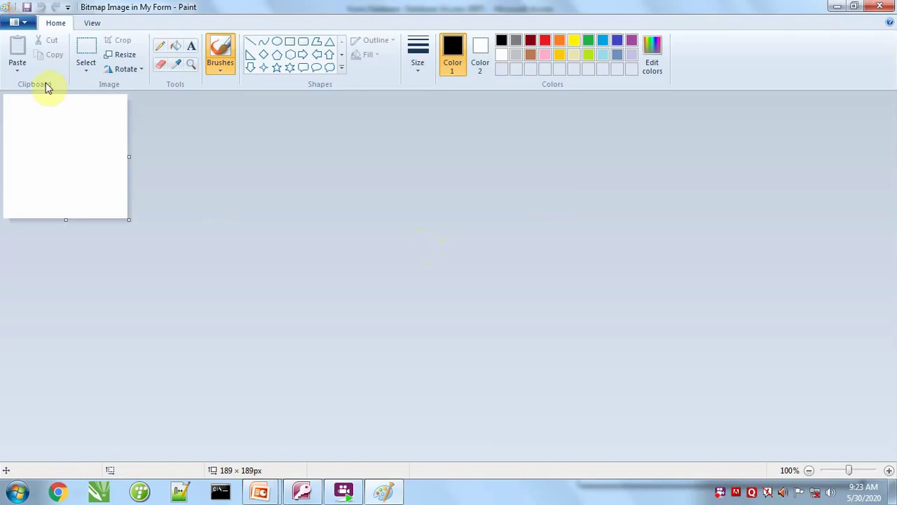
Paste the Chrysanthemum picture into the bitmap from file, close Paint, and begin the EmailID entry.
left_click(19, 67)
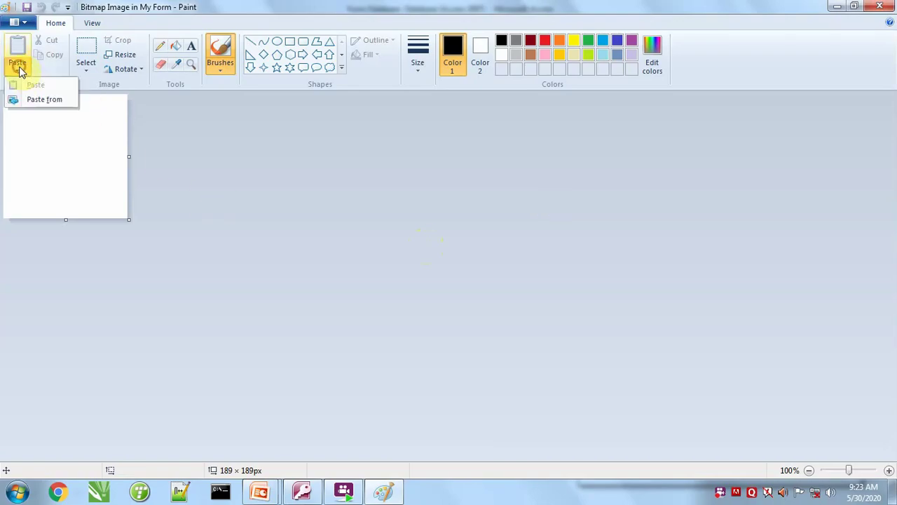
left_click(38, 98)
left_click(396, 214)
double_click(396, 214)
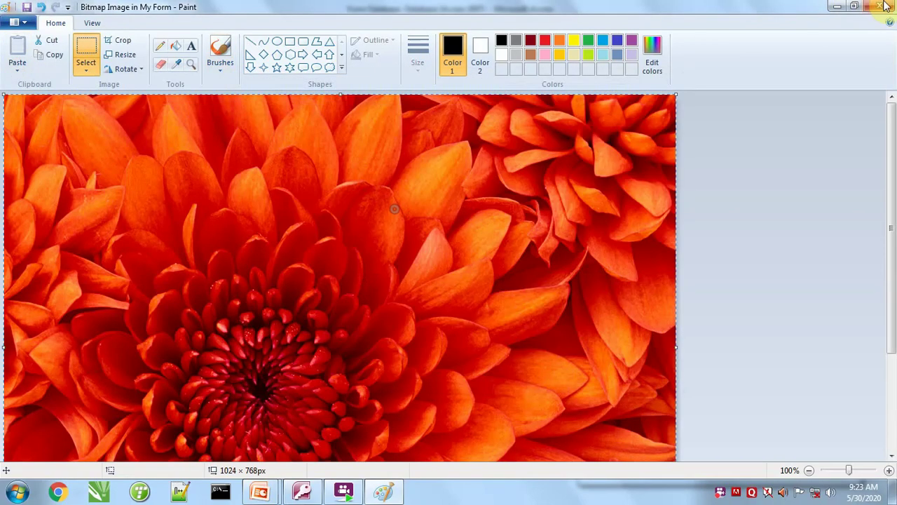
left_click(778, 101)
left_click(555, 266)
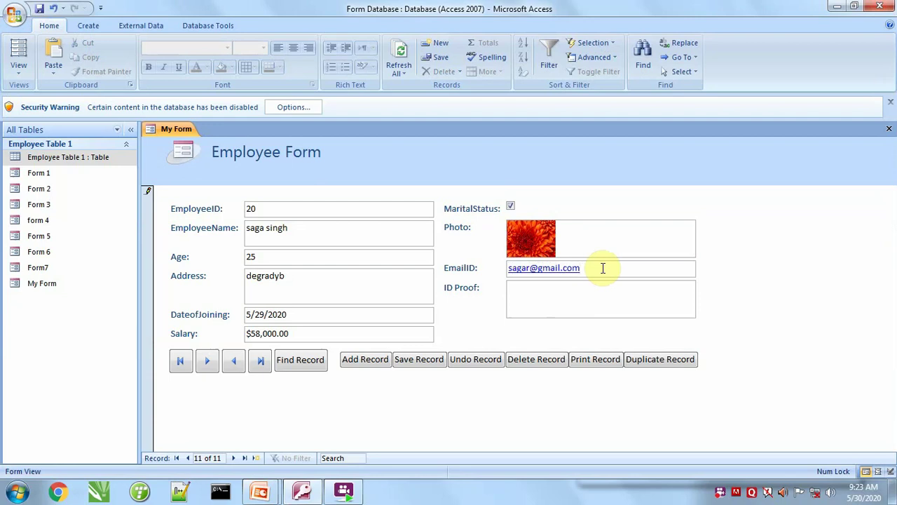
Attach the Sample Pictures Chrysanthemum image as ID Proof and save record 11.
double_click(573, 291)
left_click(551, 203)
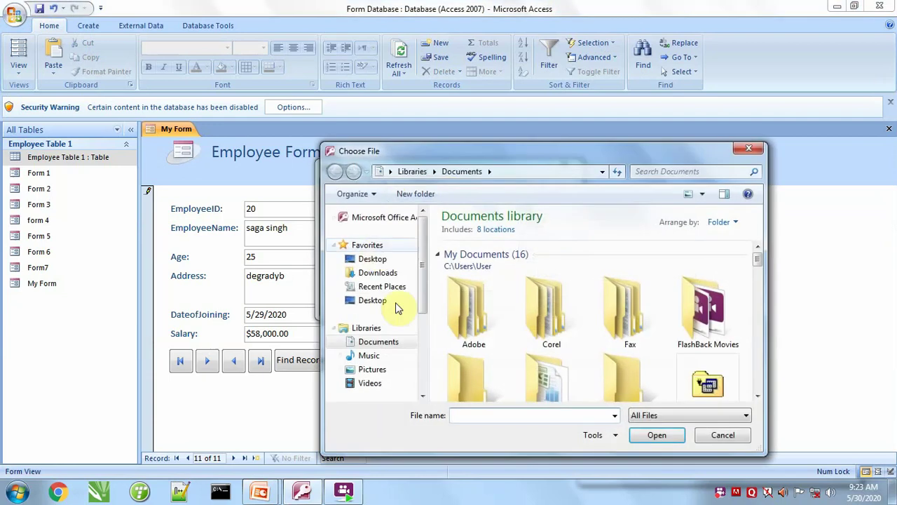
left_click(372, 371)
double_click(474, 270)
left_click(474, 268)
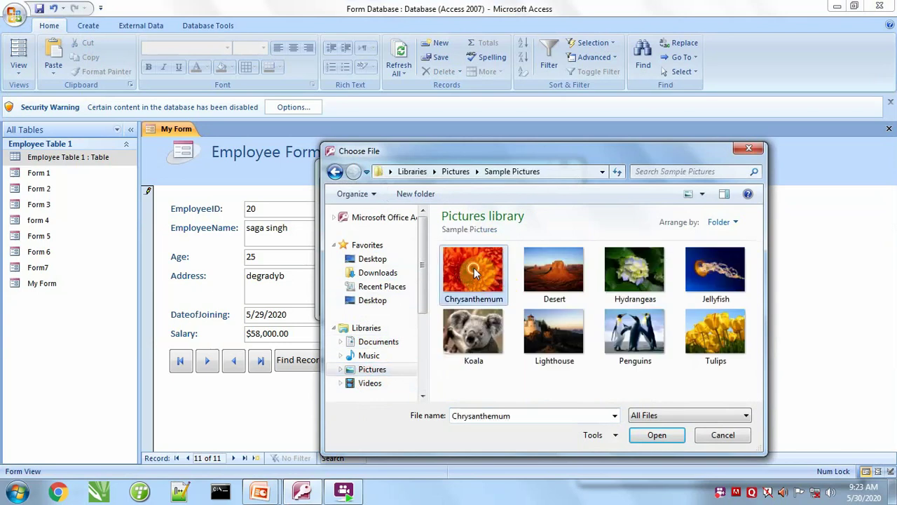
double_click(474, 268)
left_click(496, 302)
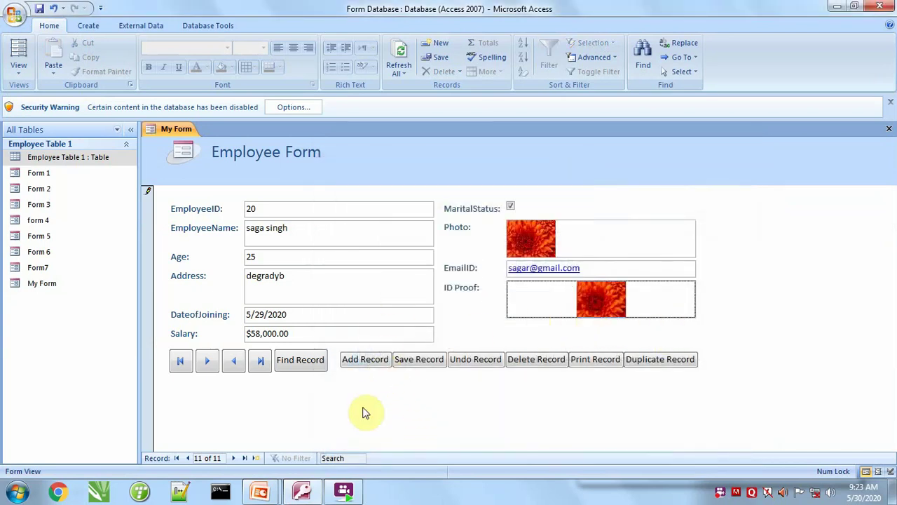
left_click(419, 360)
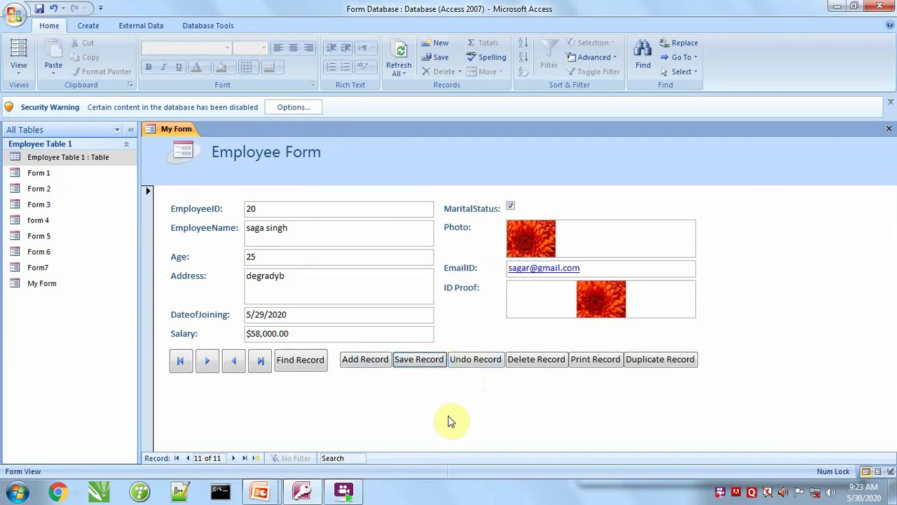
Delete the last two employee records, including EmployeeID 19, confirming each deletion.
left_click(180, 362)
left_click(261, 362)
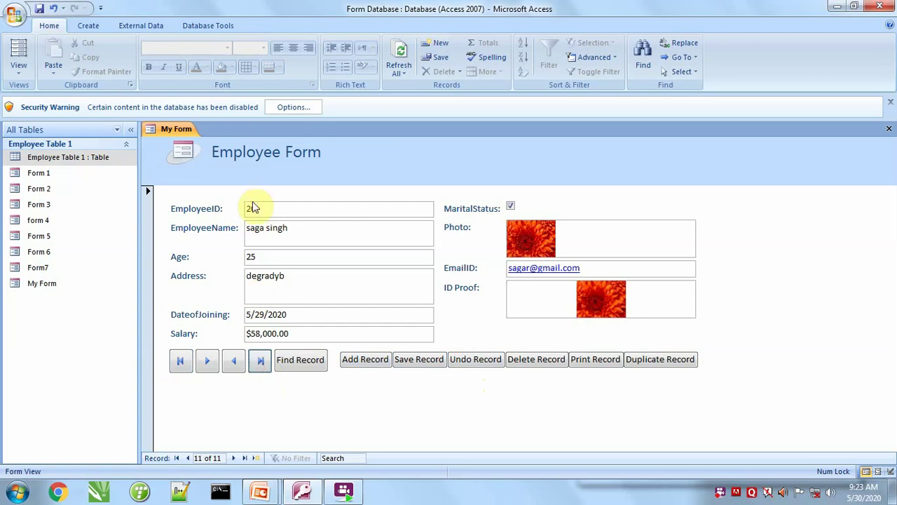
left_click(483, 363)
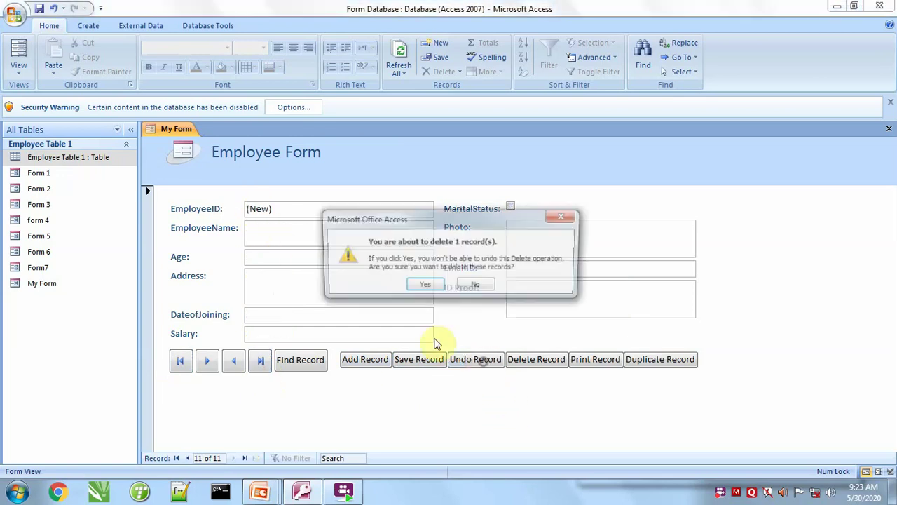
left_click(424, 285)
left_click(180, 361)
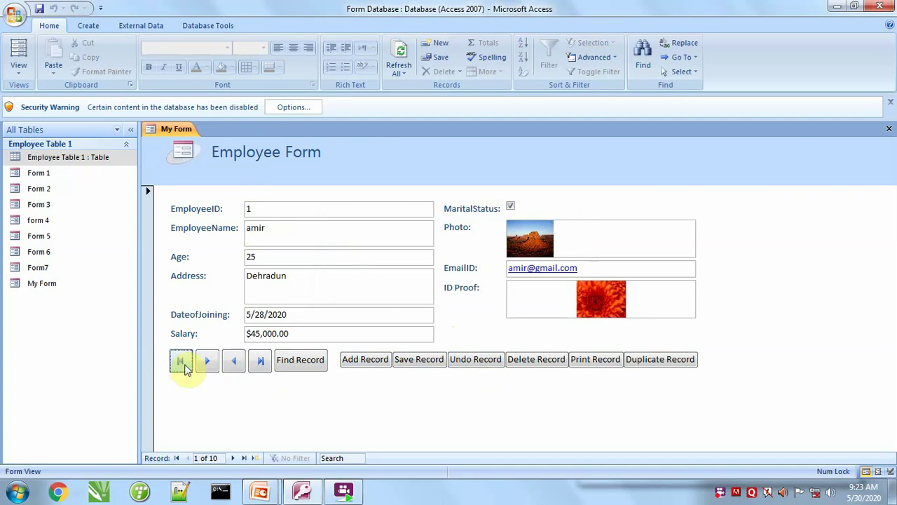
left_click(258, 363)
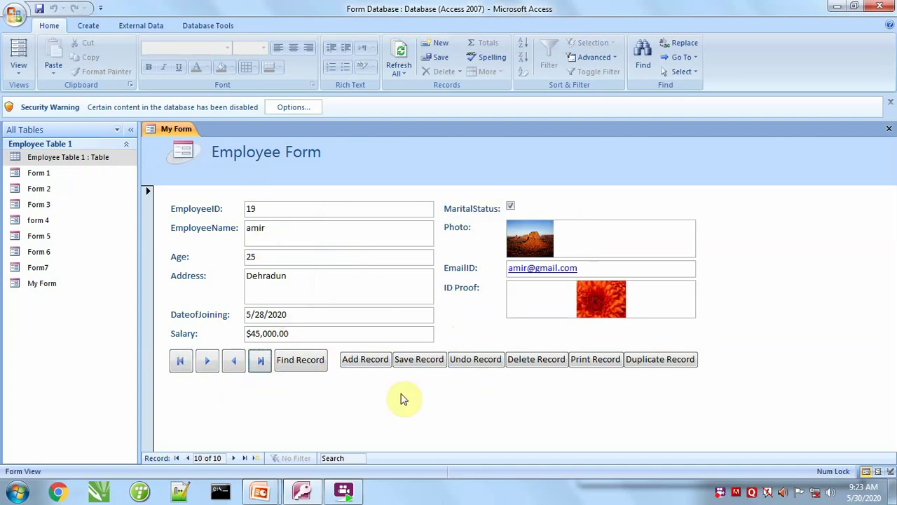
left_click(537, 365)
left_click(423, 285)
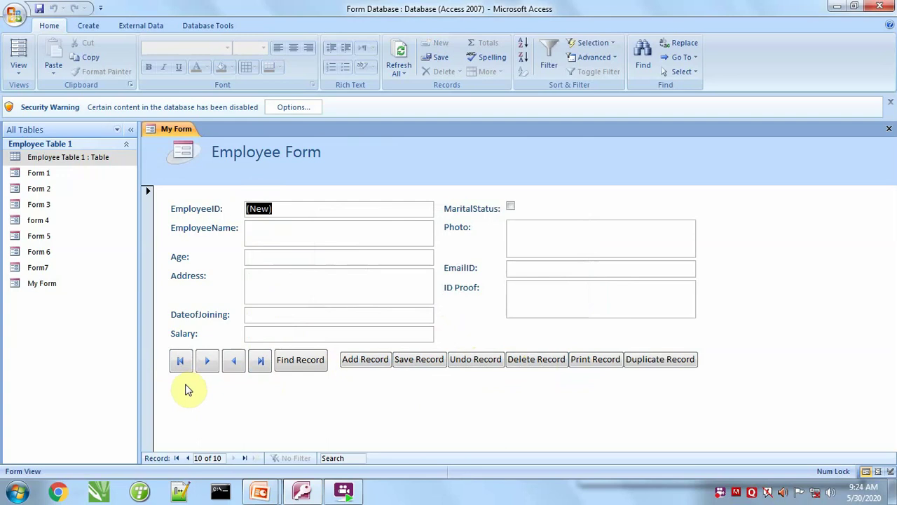
Go to the last remaining record and print it with Print Record.
left_click(179, 360)
left_click(260, 360)
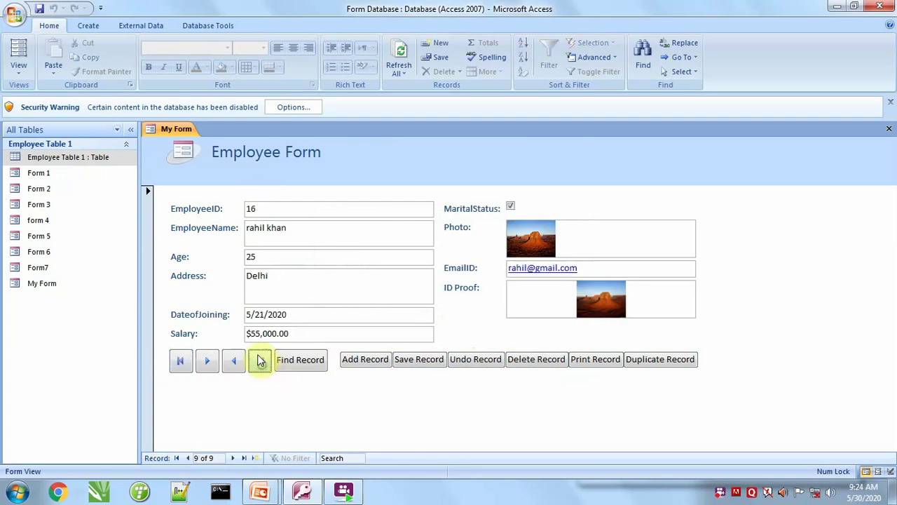
left_click(597, 360)
Print the record to print record.xps, overwriting the existing file.
left_click(516, 281)
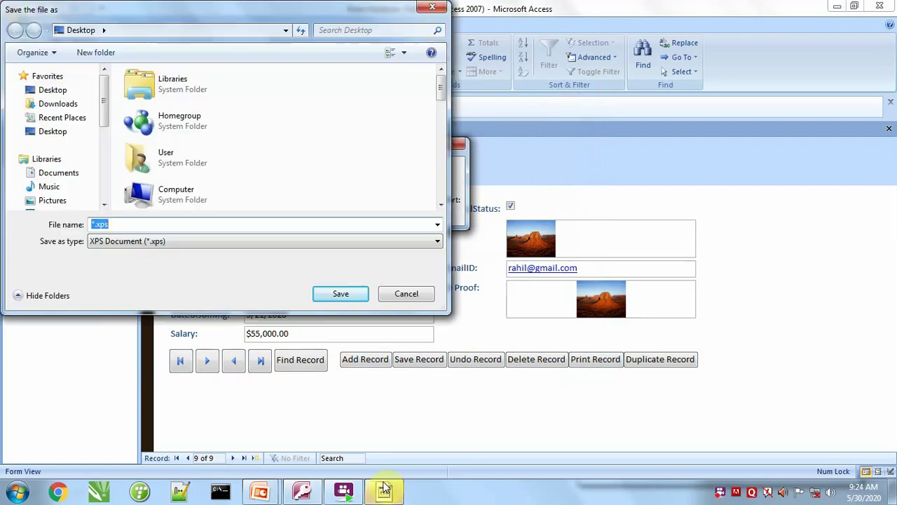
type("print record")
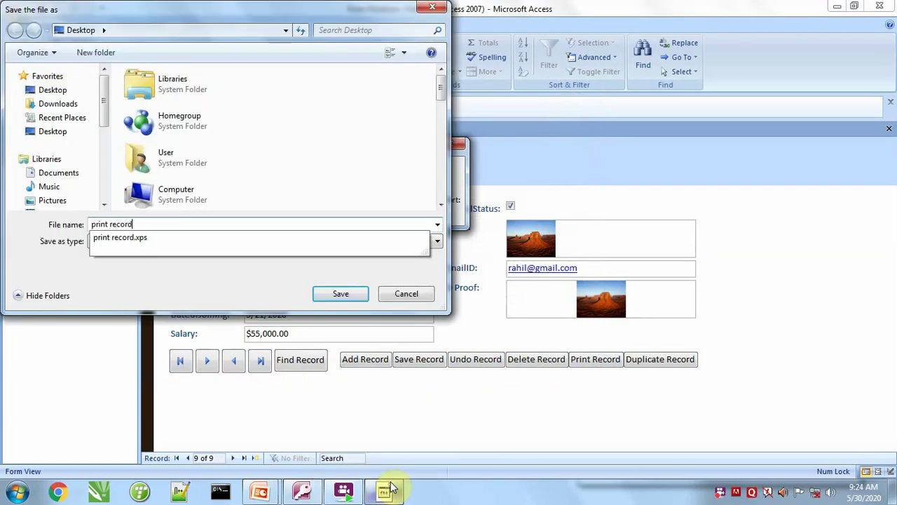
key("Return")
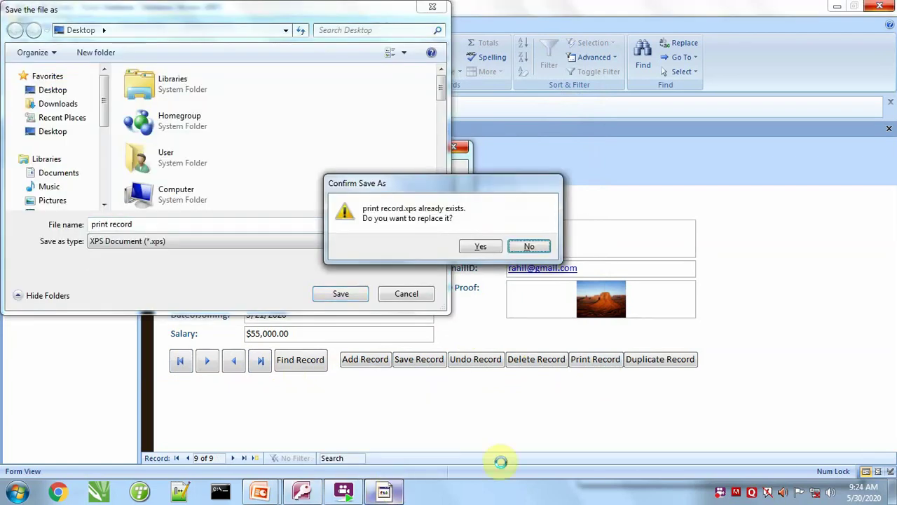
left_click(483, 247)
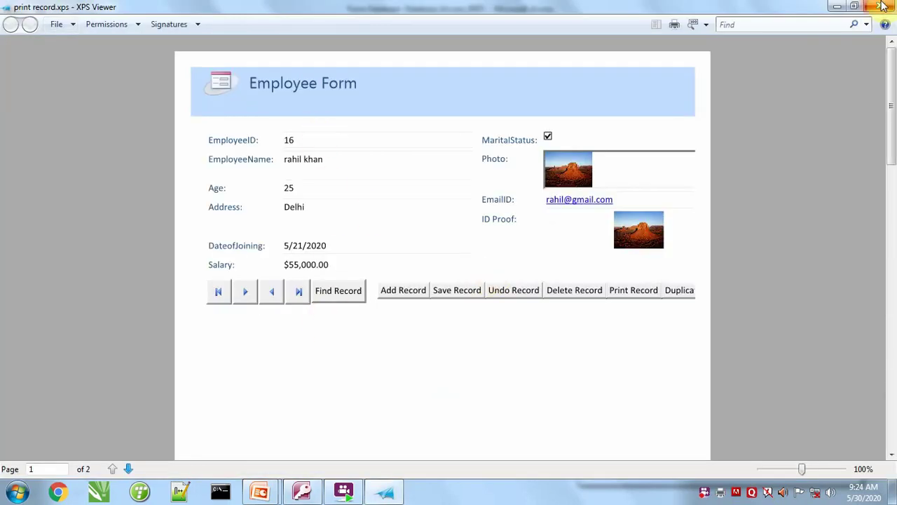
Close XPS Viewer after reviewing print record.xps.
left_click(881, 7)
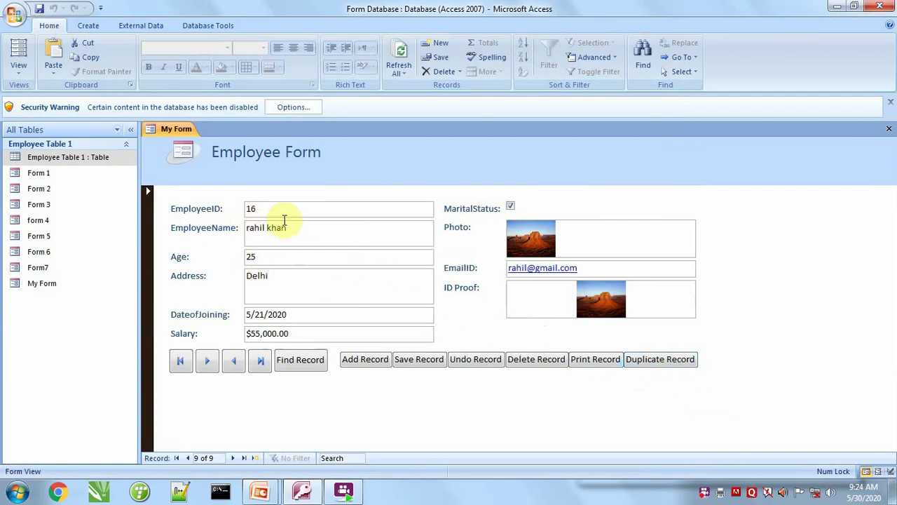
Try Duplicate Record twice, dismissing the disabled-mode error each time.
left_click(651, 358)
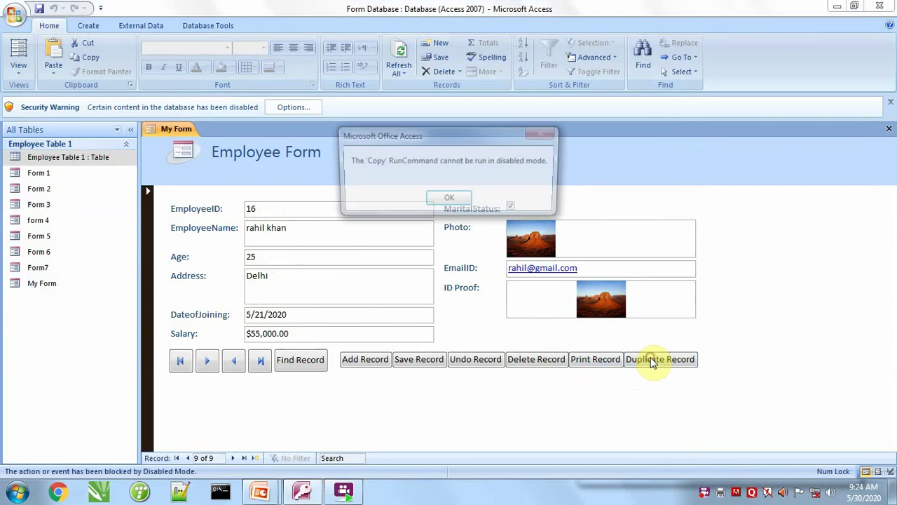
left_click(448, 201)
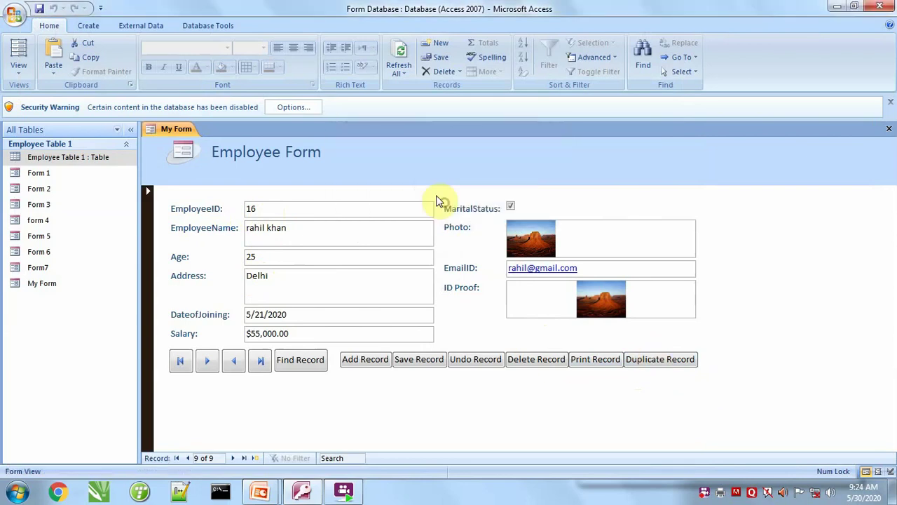
left_click(659, 361)
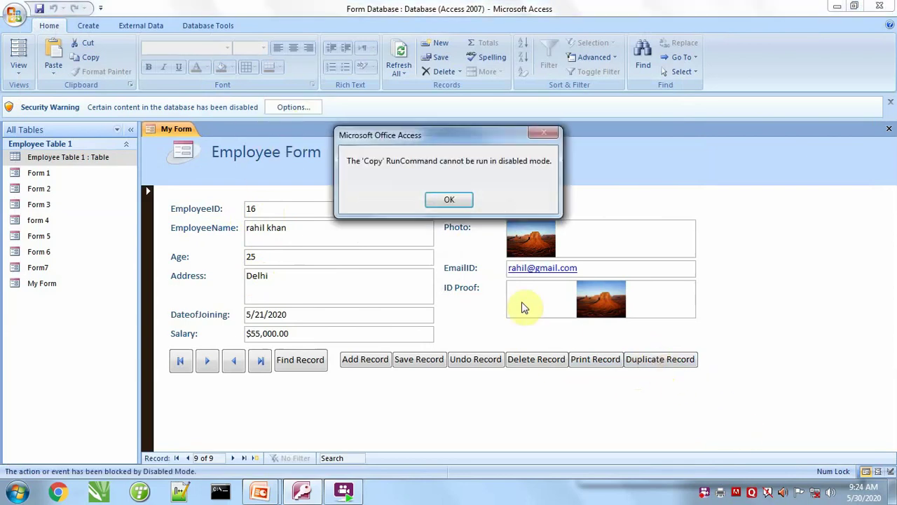
left_click(449, 197)
Enable the database's disabled content and save the form's design changes.
left_click(294, 109)
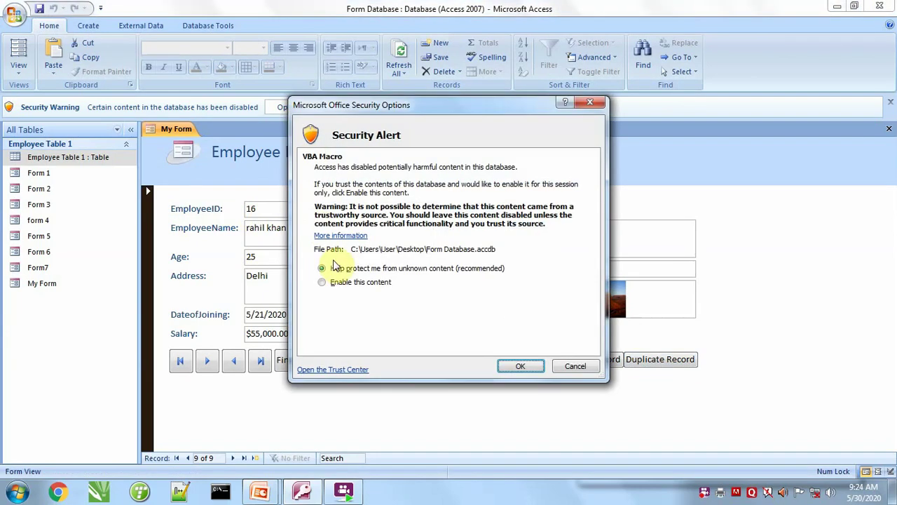
left_click(346, 284)
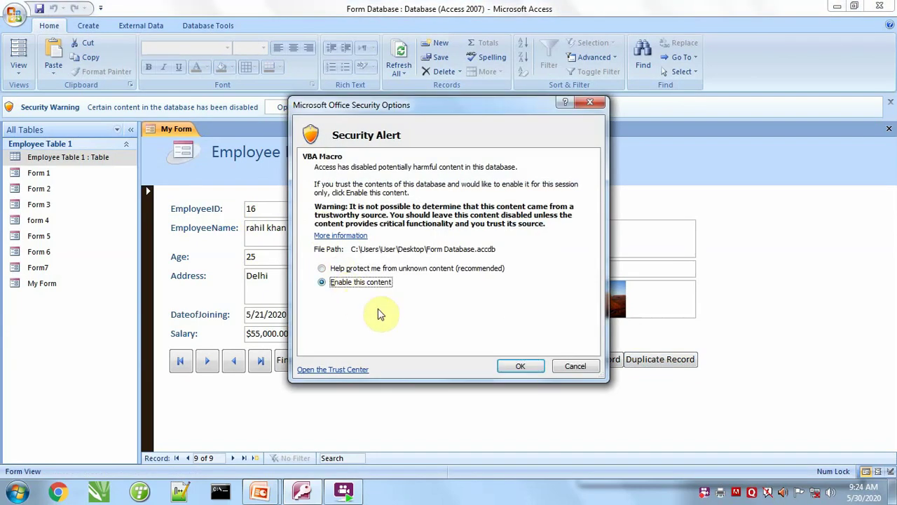
left_click(520, 366)
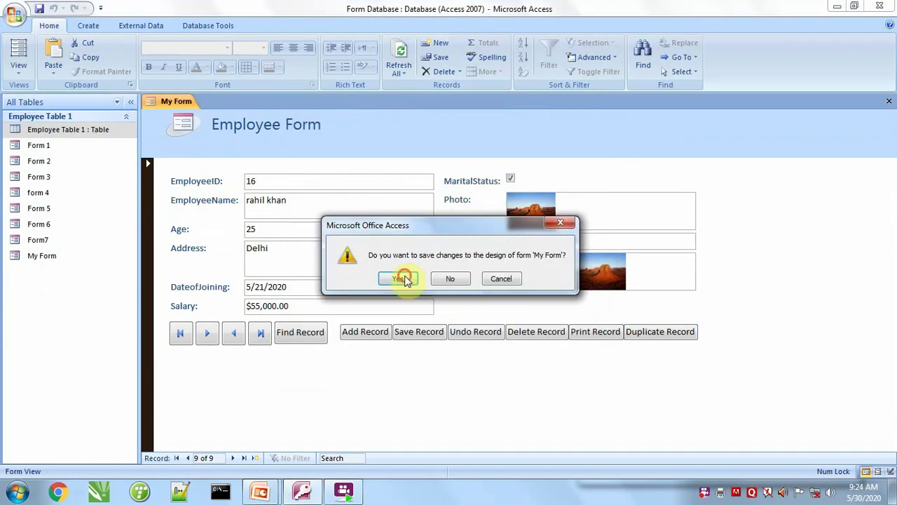
left_click(403, 279)
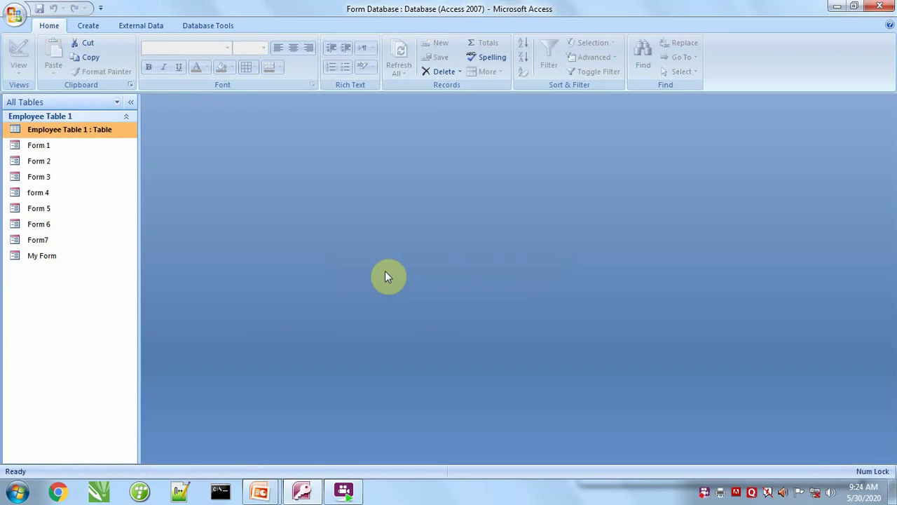
Open My Form, duplicate the current record as EmployeeID 21, and check first and last records.
double_click(42, 257)
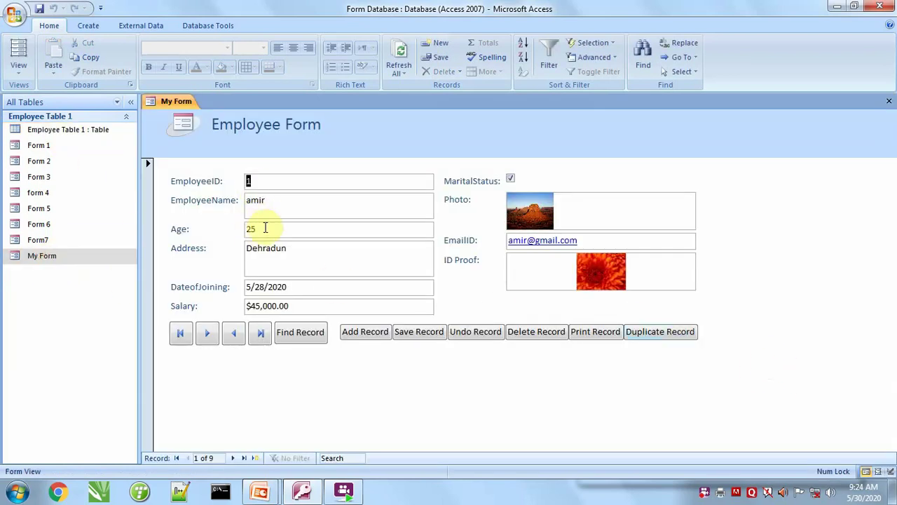
left_click(661, 334)
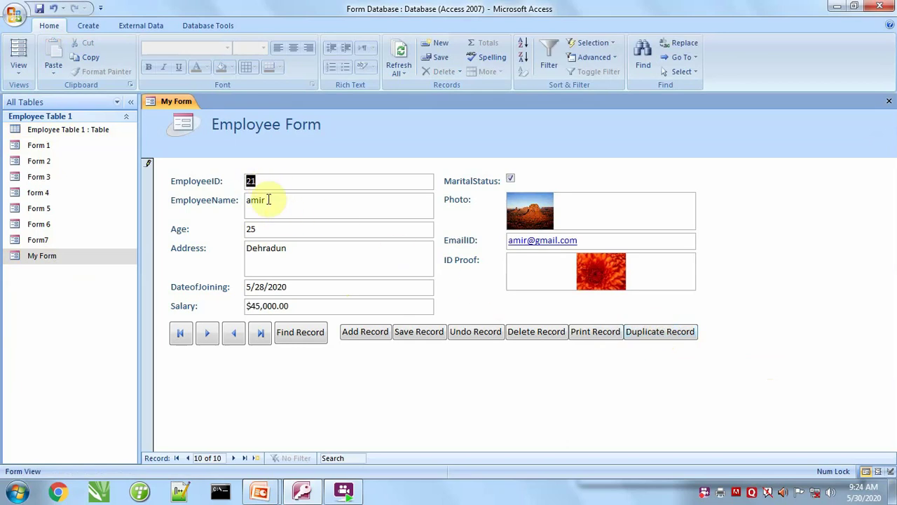
left_click(180, 335)
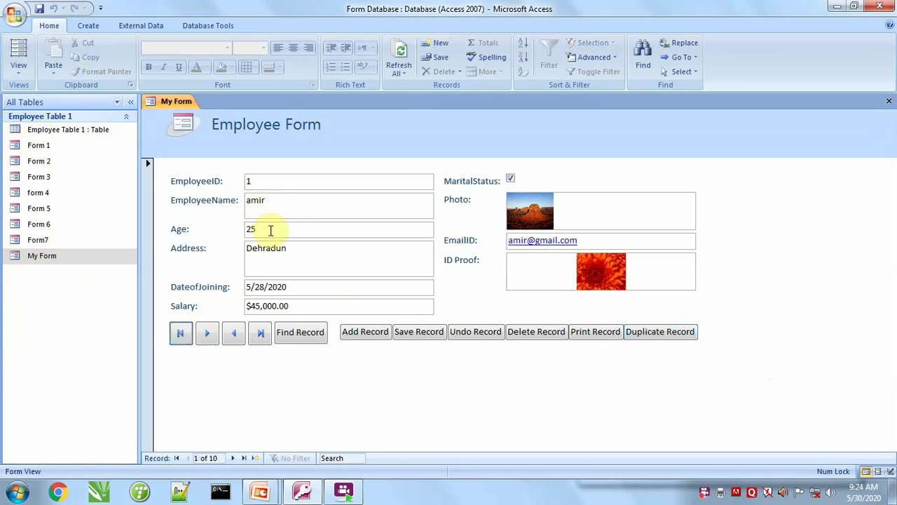
left_click(260, 333)
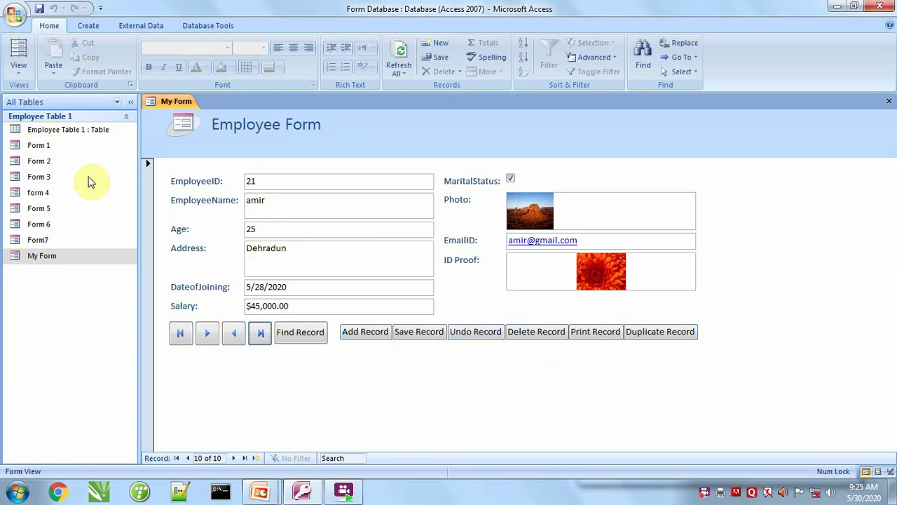
left_click(18, 67)
In Design View, enlarge Detail and add an Open Form text button that opens Form 3.
left_click(43, 155)
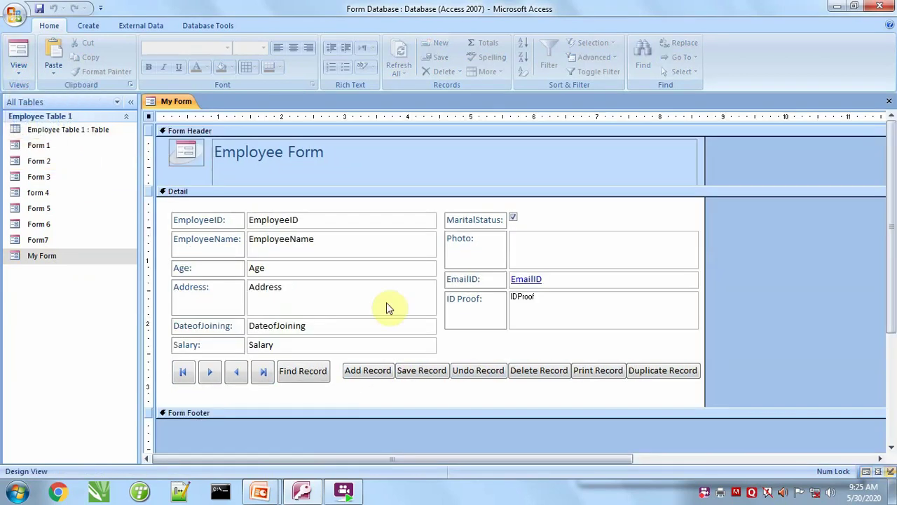
left_click_drag(355, 408, 350, 427)
left_click(492, 56)
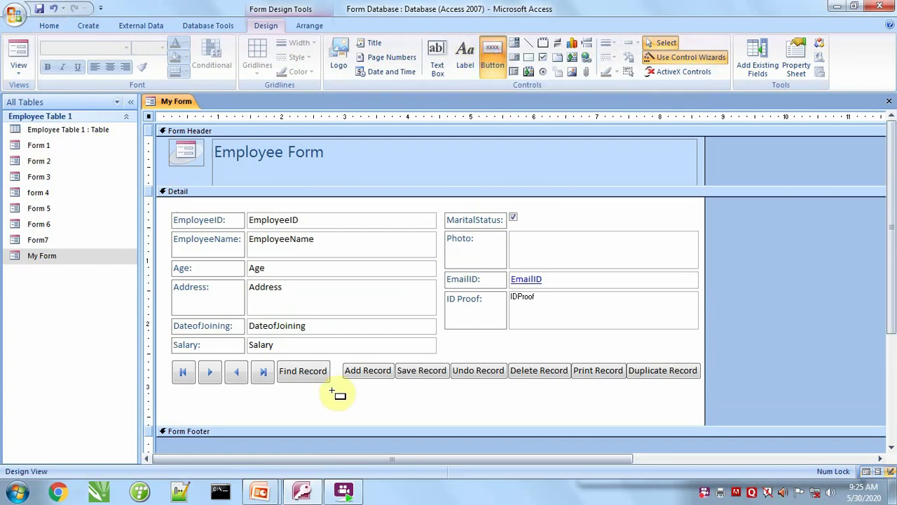
left_click_drag(342, 386, 395, 398)
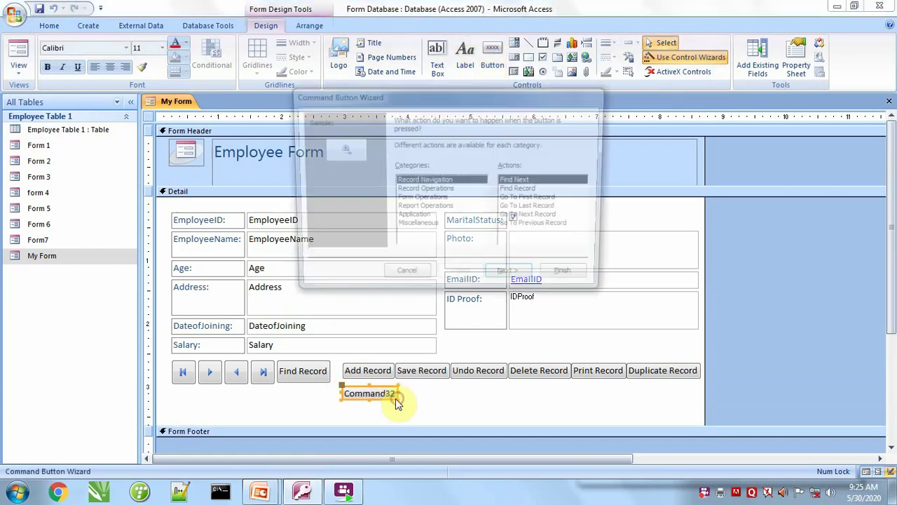
left_click(422, 199)
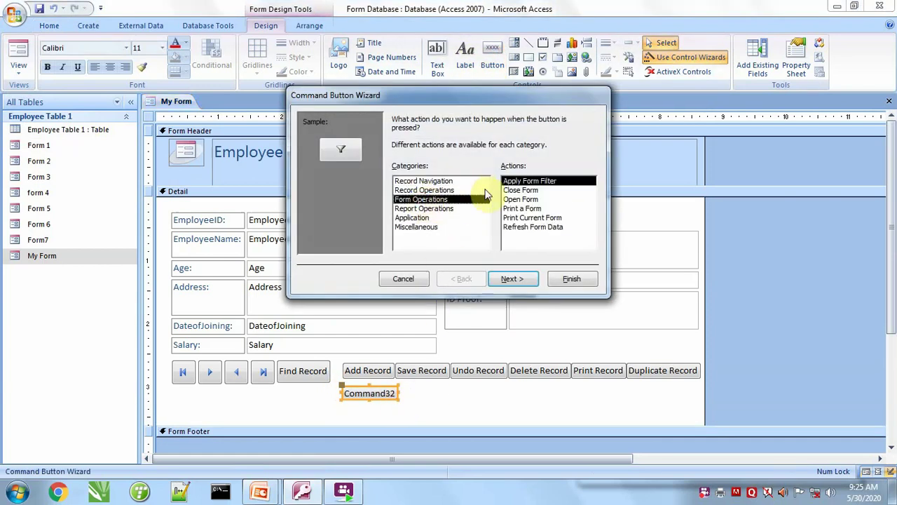
left_click(520, 200)
left_click(522, 279)
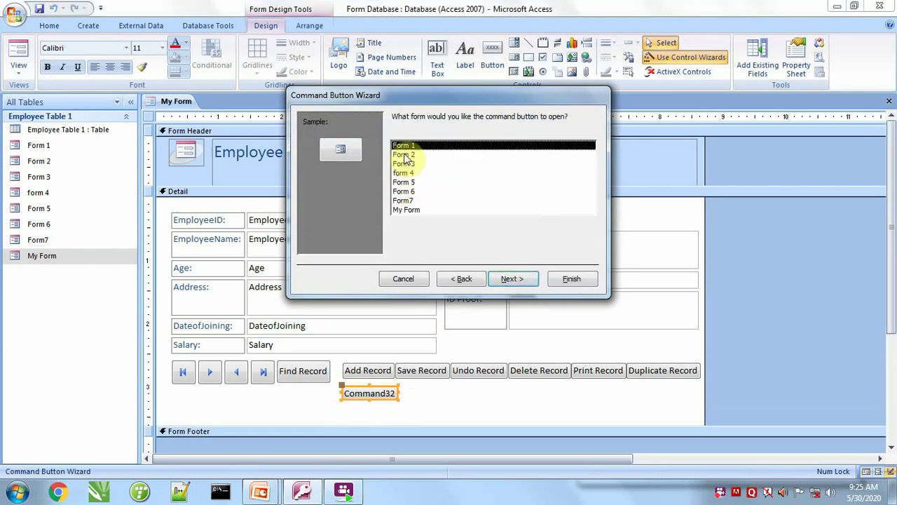
left_click(403, 163)
left_click(514, 281)
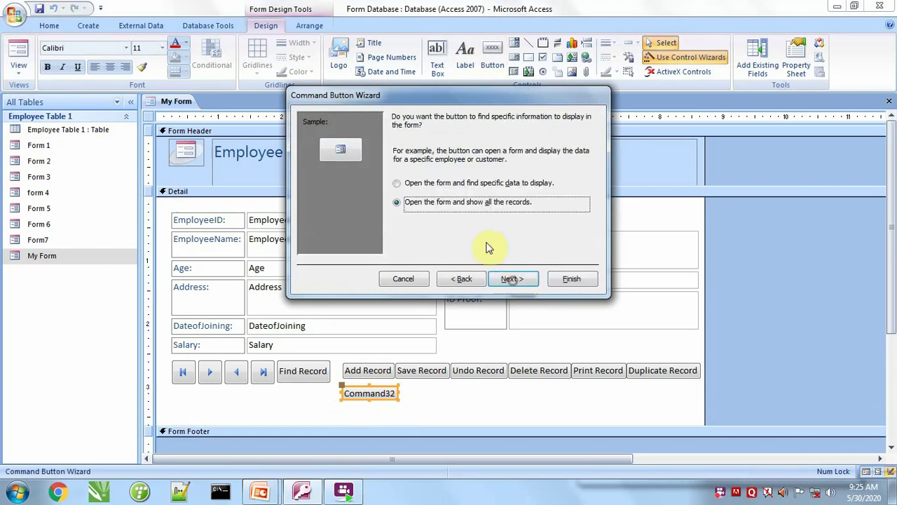
left_click(516, 282)
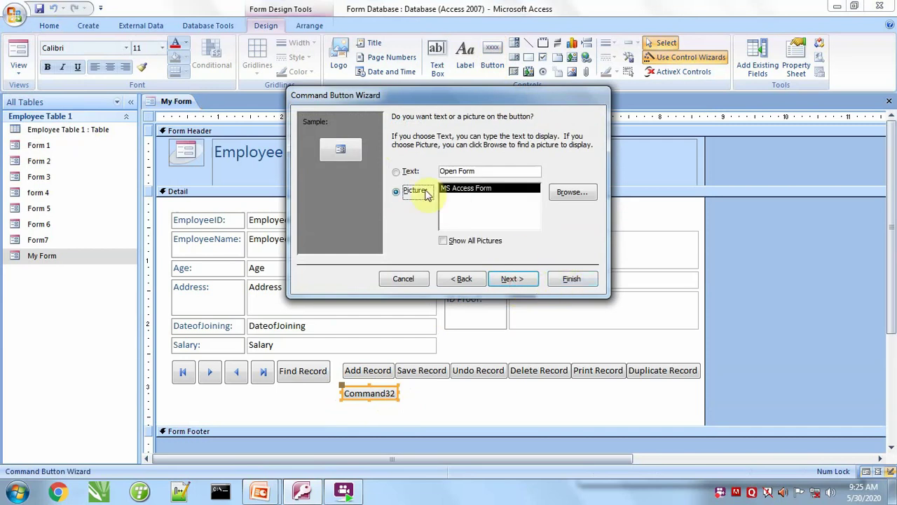
left_click(408, 172)
left_click(512, 278)
left_click(571, 278)
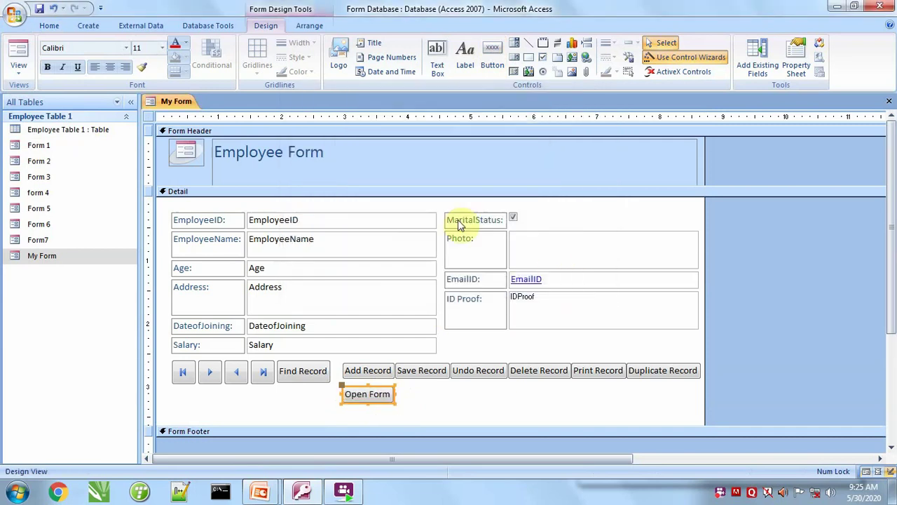
Add a text-labelled Close Form button beside Open Form.
left_click(492, 56)
left_click_drag(399, 388, 447, 403)
left_click(424, 200)
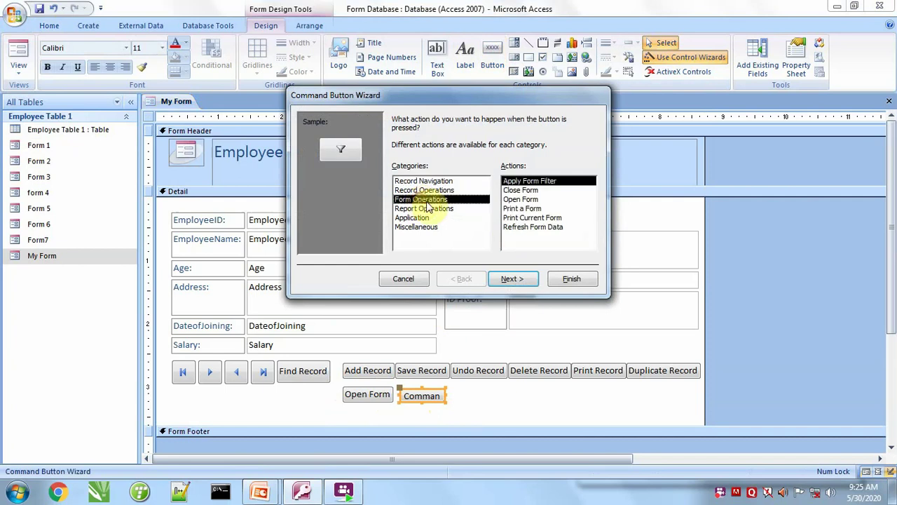
left_click(525, 190)
left_click(515, 278)
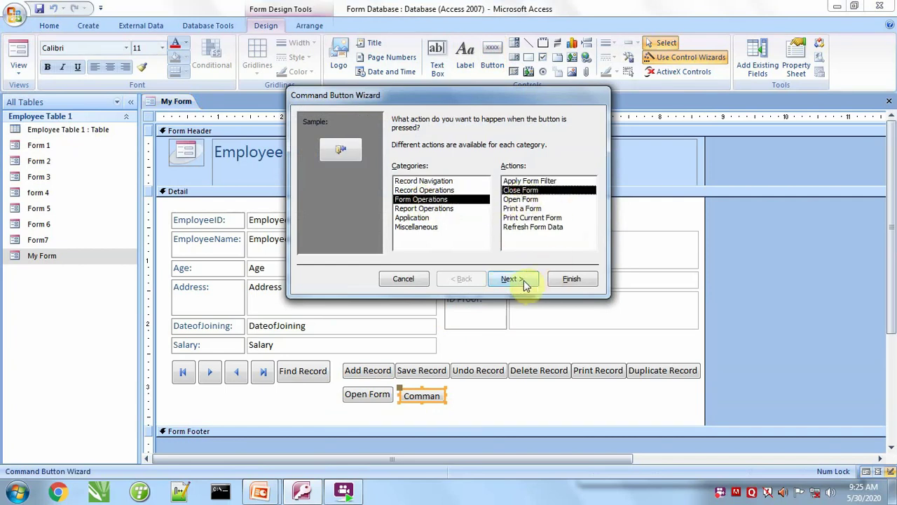
left_click(406, 173)
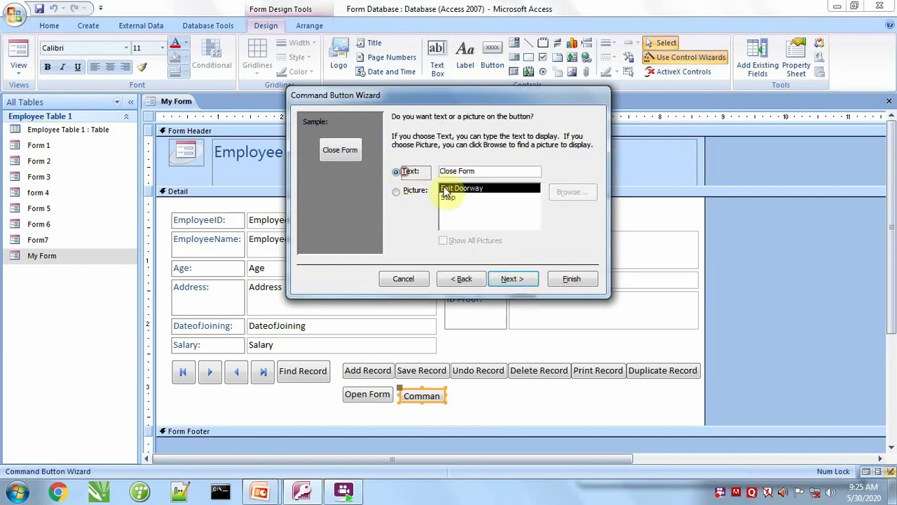
left_click(515, 279)
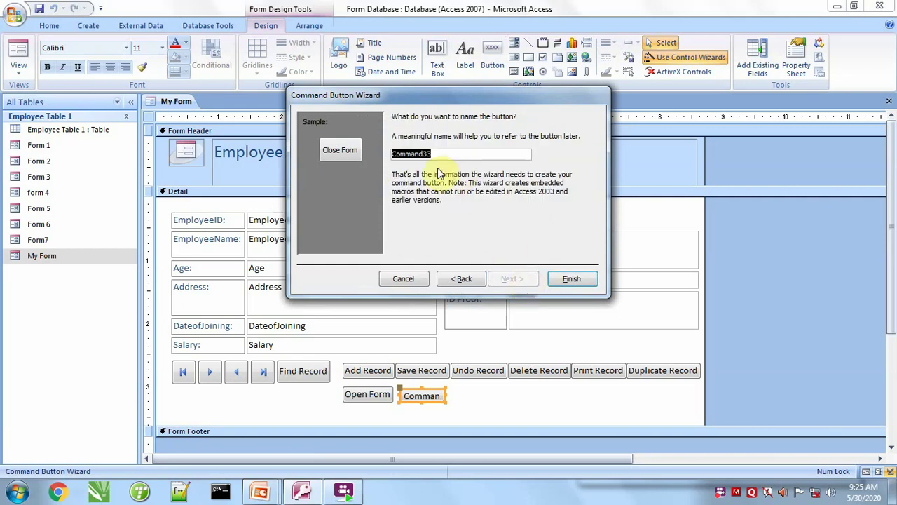
left_click(572, 279)
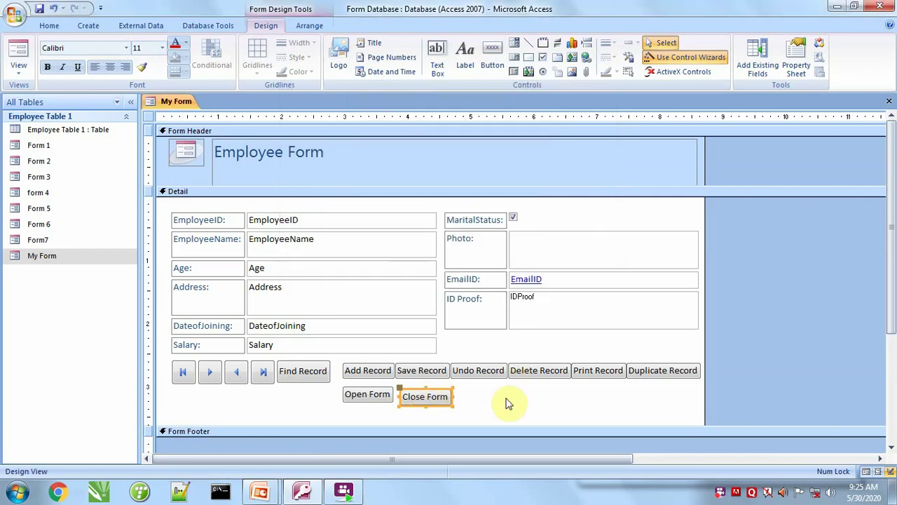
Add a text-labelled Print Form button for Form 3 beside Close Form.
left_click(492, 56)
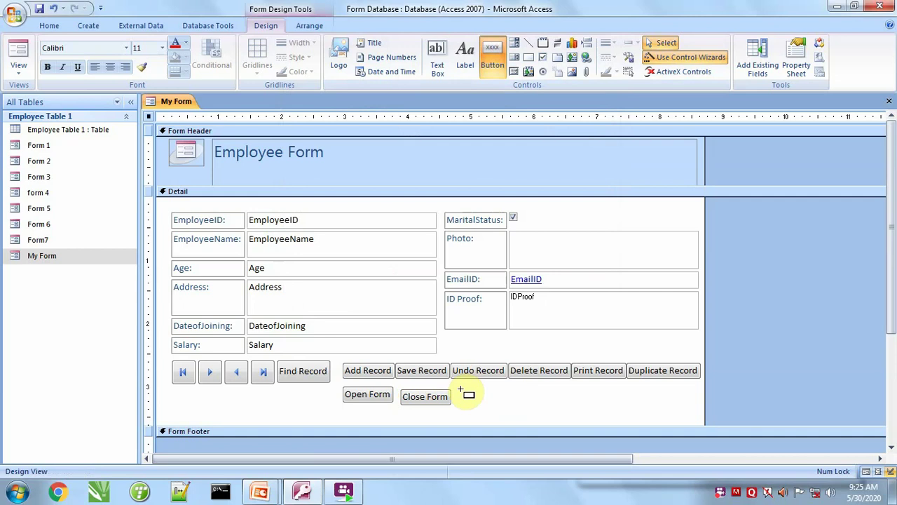
left_click_drag(460, 390, 517, 405)
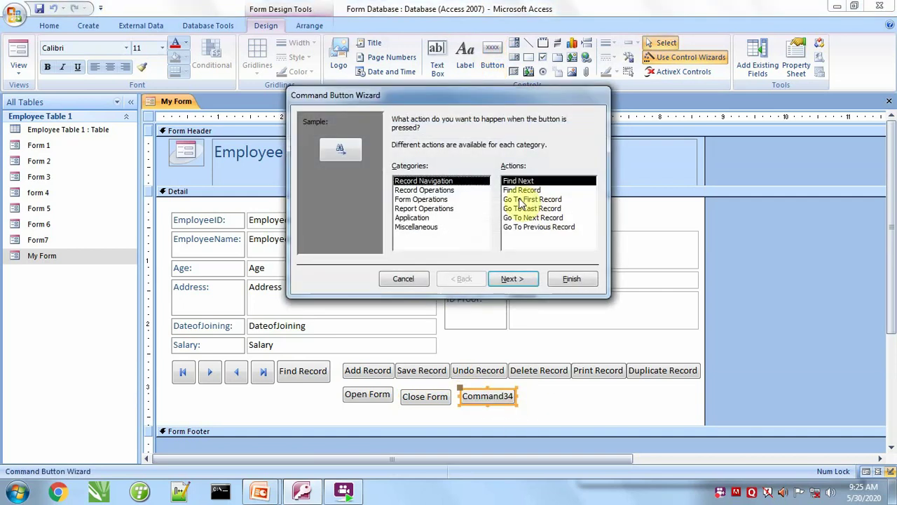
left_click(423, 199)
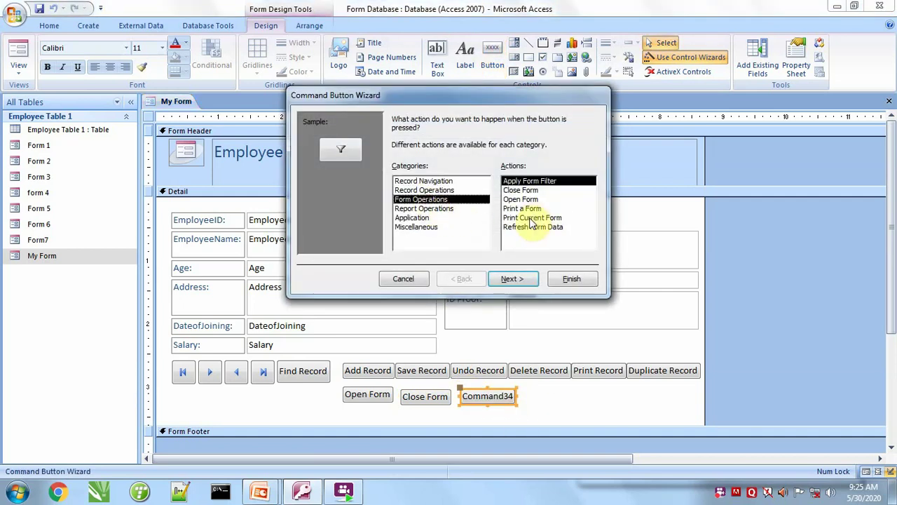
left_click(431, 208)
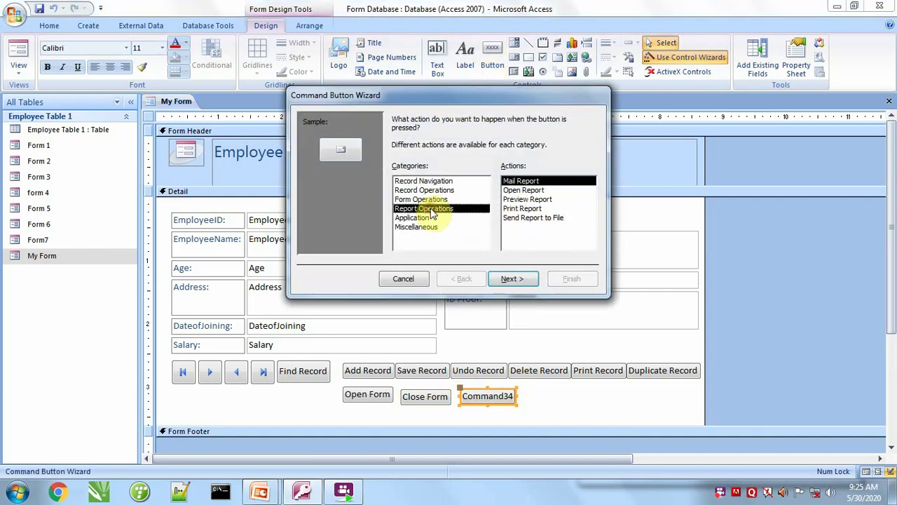
left_click(419, 201)
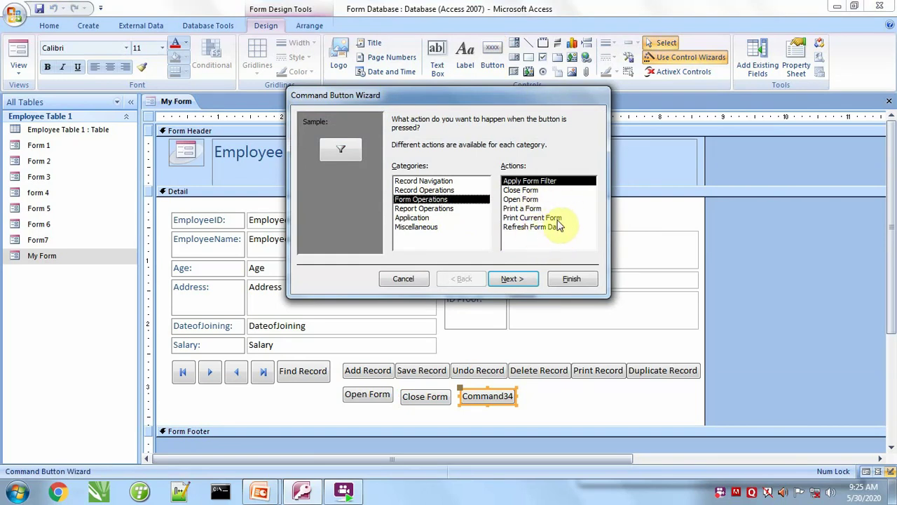
left_click(535, 209)
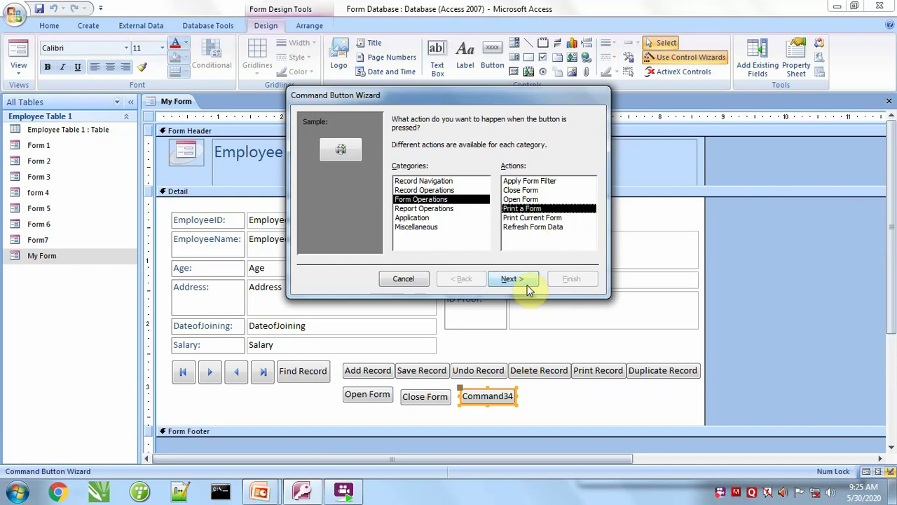
left_click(527, 282)
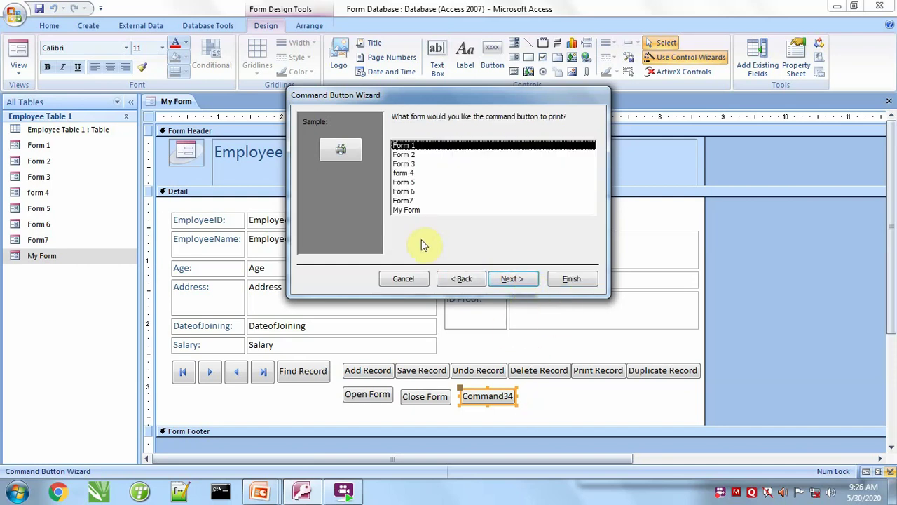
left_click(412, 165)
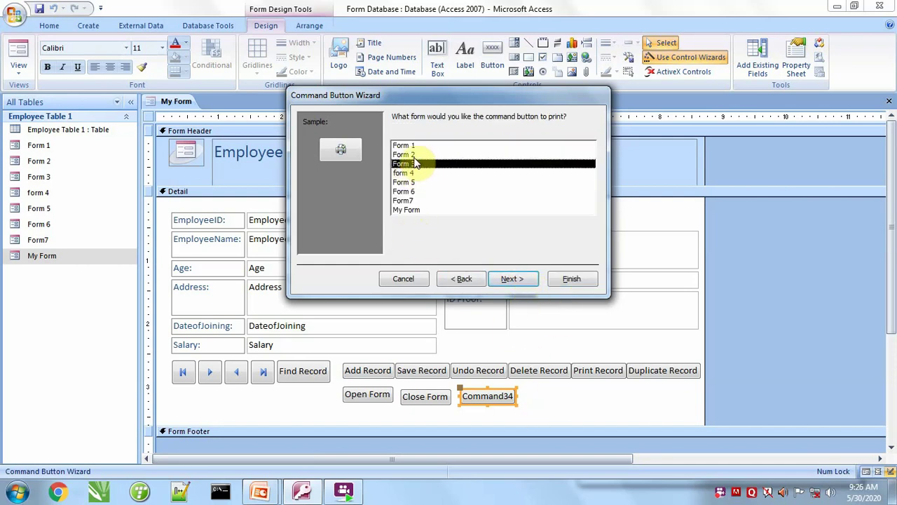
left_click(502, 280)
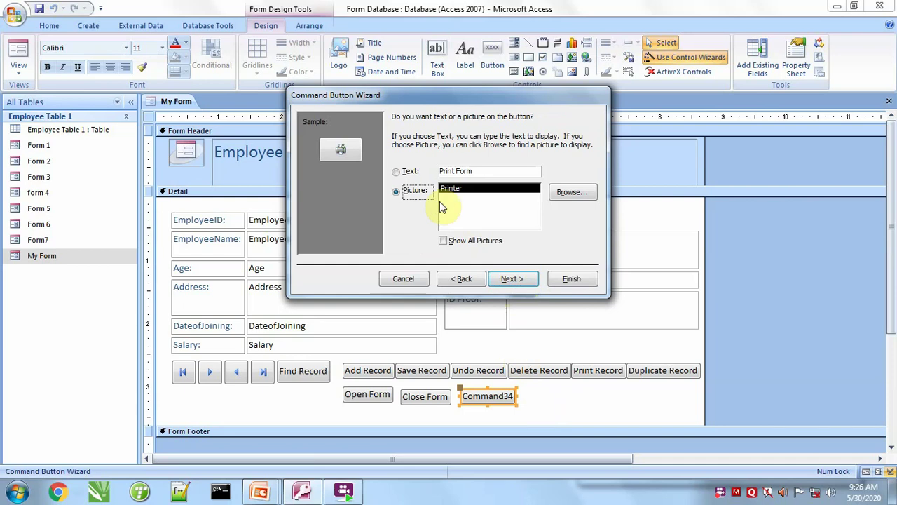
left_click(411, 174)
left_click(513, 278)
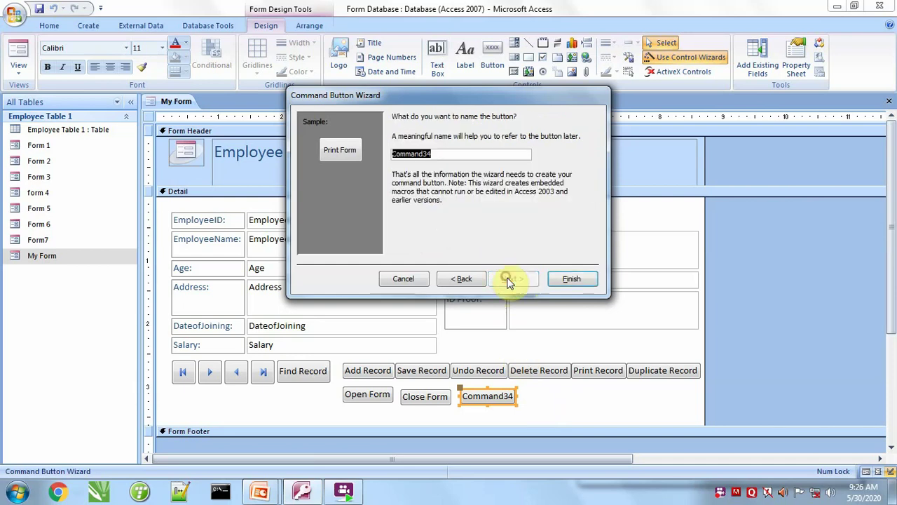
left_click(563, 278)
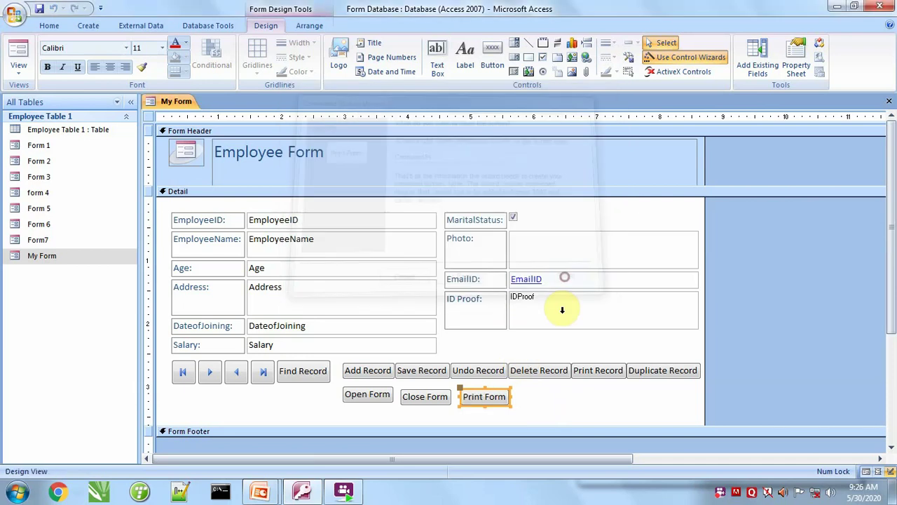
Add a text-labelled Print Current Form button beside Print Form using a Form Operations action.
left_click(492, 58)
left_click_drag(521, 390, 574, 409)
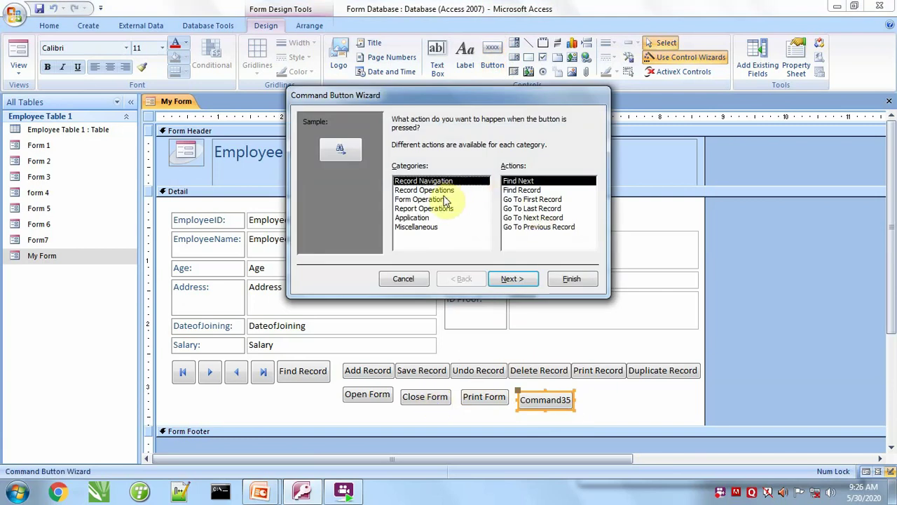
left_click(422, 200)
left_click(532, 218)
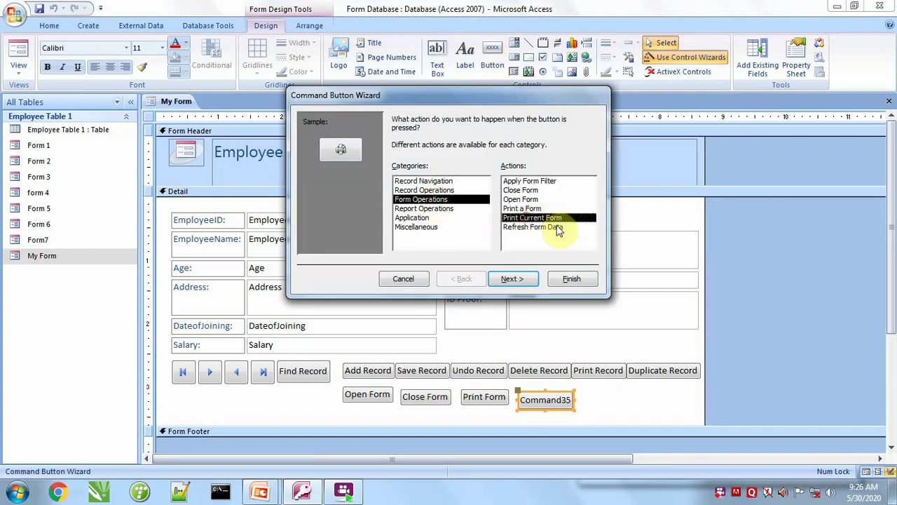
left_click(518, 279)
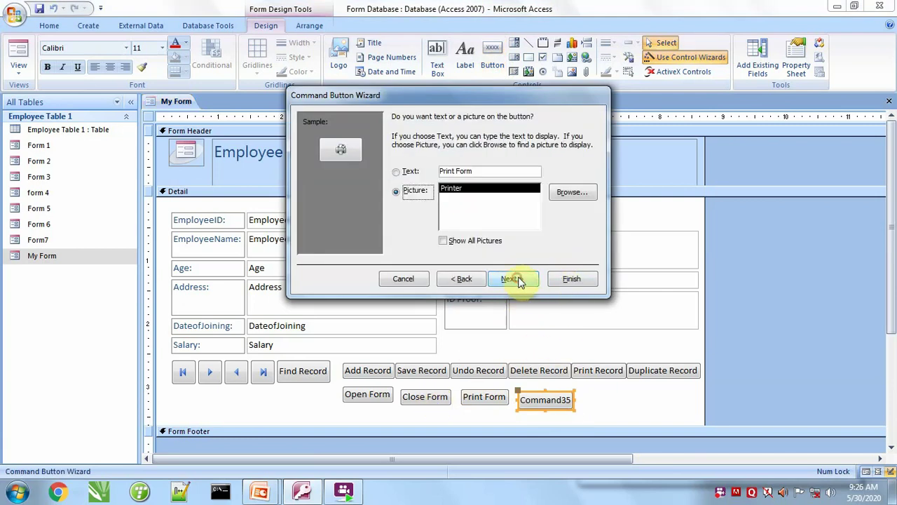
left_click(408, 171)
left_click(457, 171)
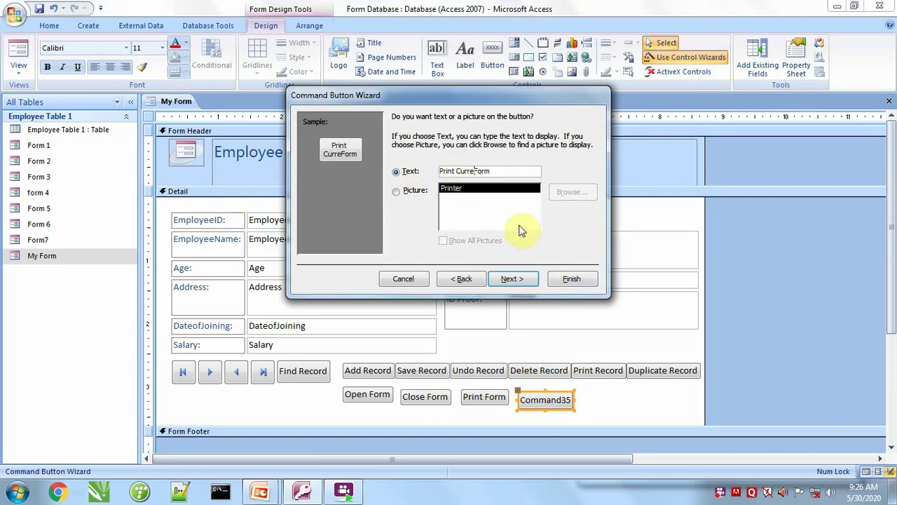
left_click(512, 279)
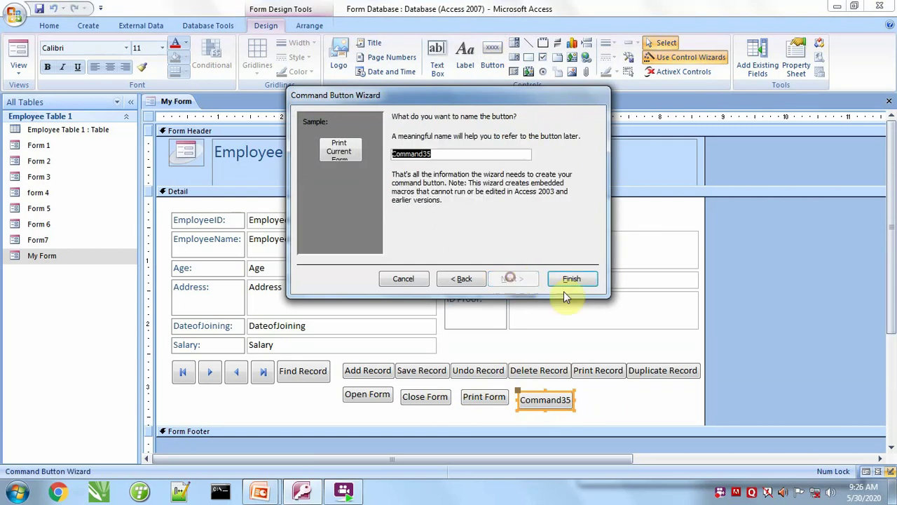
left_click(577, 281)
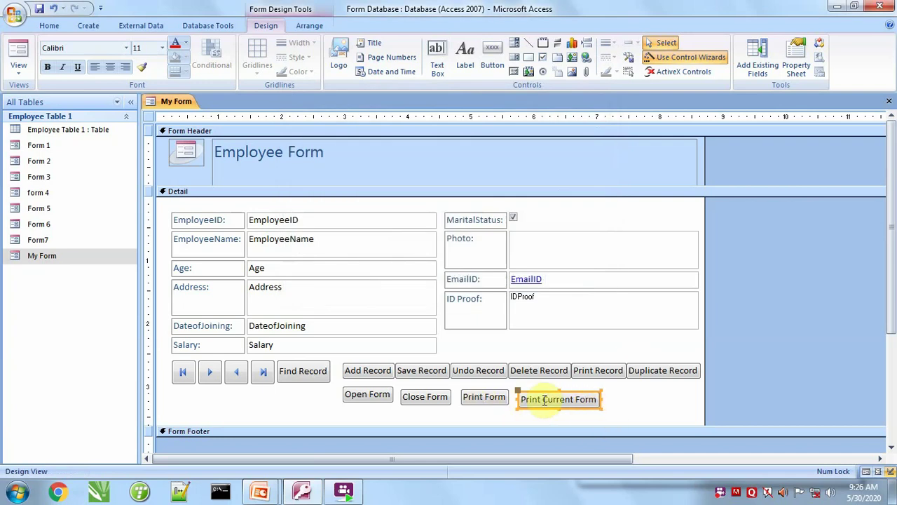
Draw a blank Command36 button beside the printing buttons, cancel the wizard, and delete it.
left_click(493, 56)
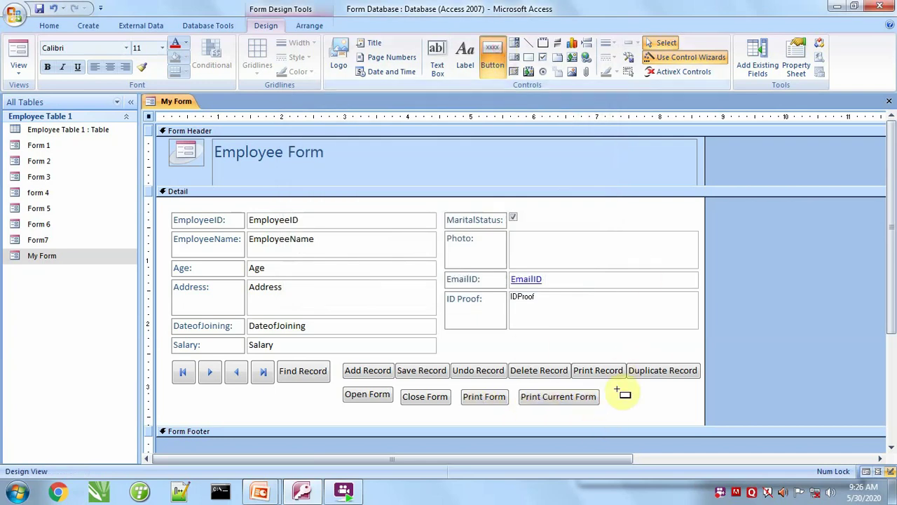
left_click_drag(605, 385, 670, 403)
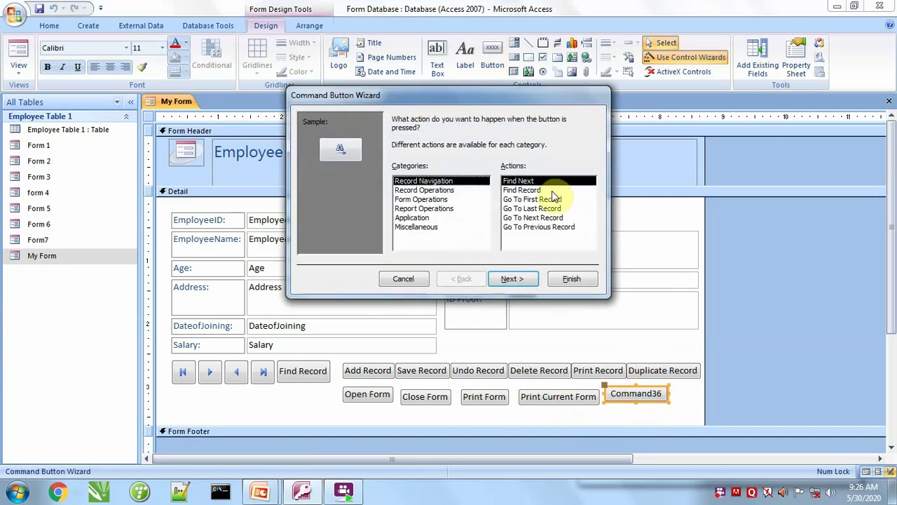
left_click(448, 199)
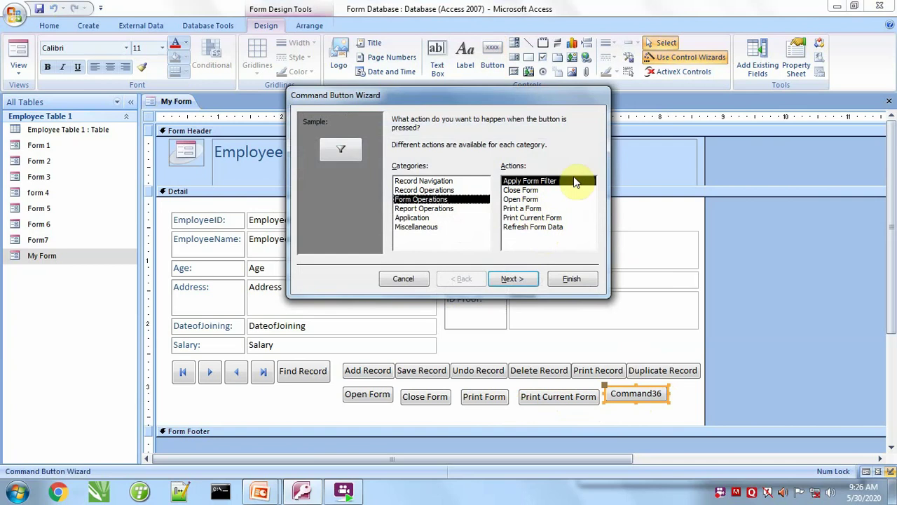
left_click(423, 279)
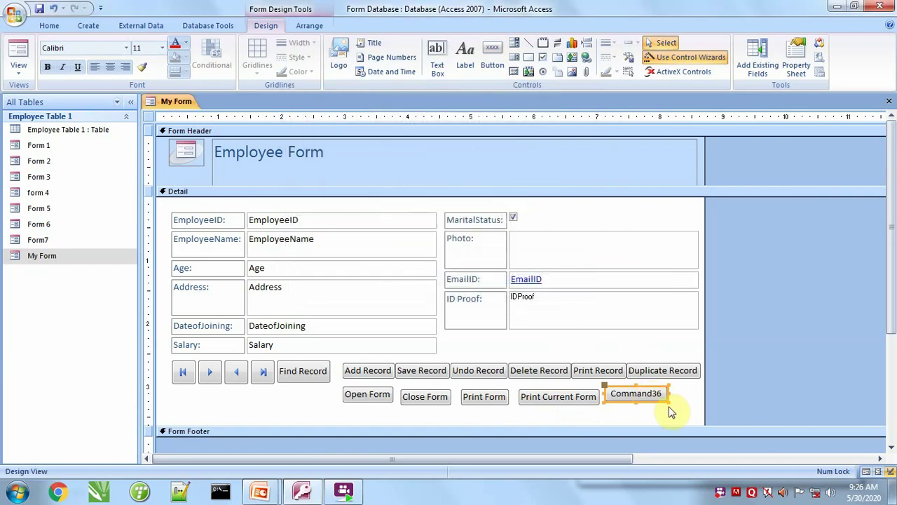
key("Delete")
In Form View, test the Open Form and Close Form buttons, saving the form's design changes.
left_click(18, 57)
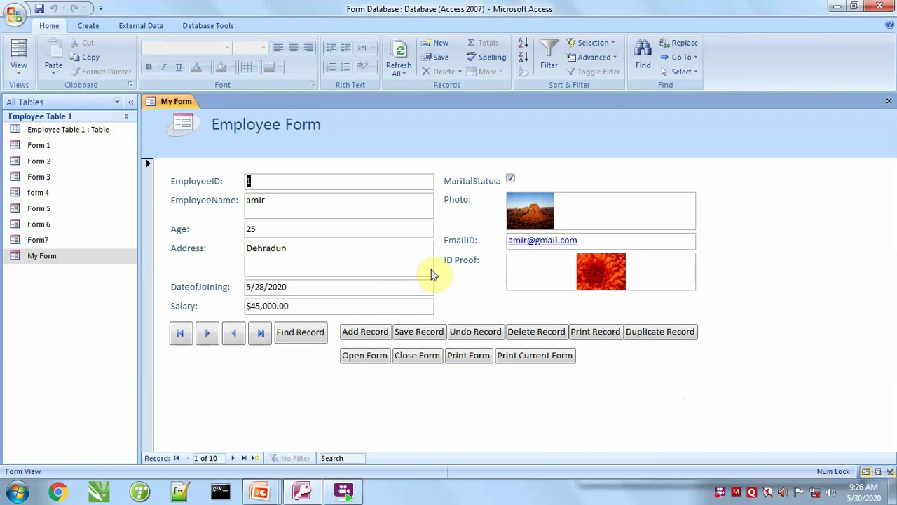
left_click(360, 357)
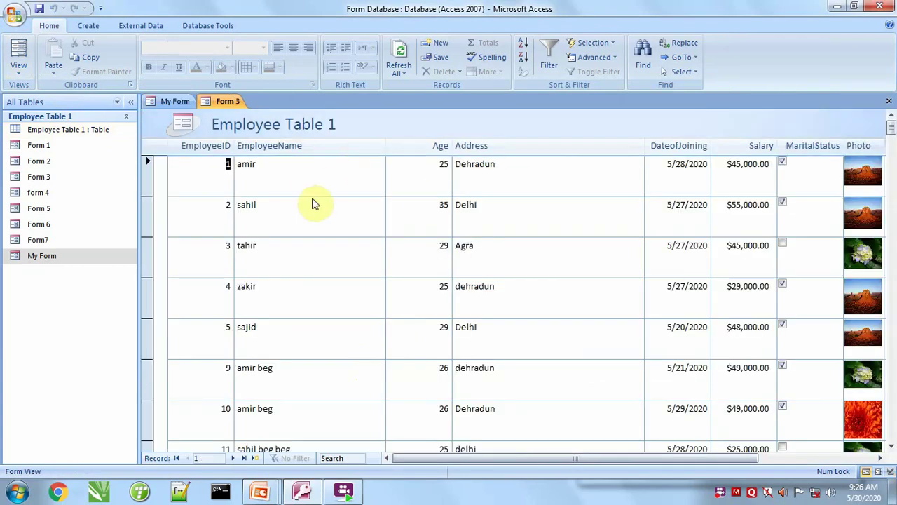
left_click(165, 100)
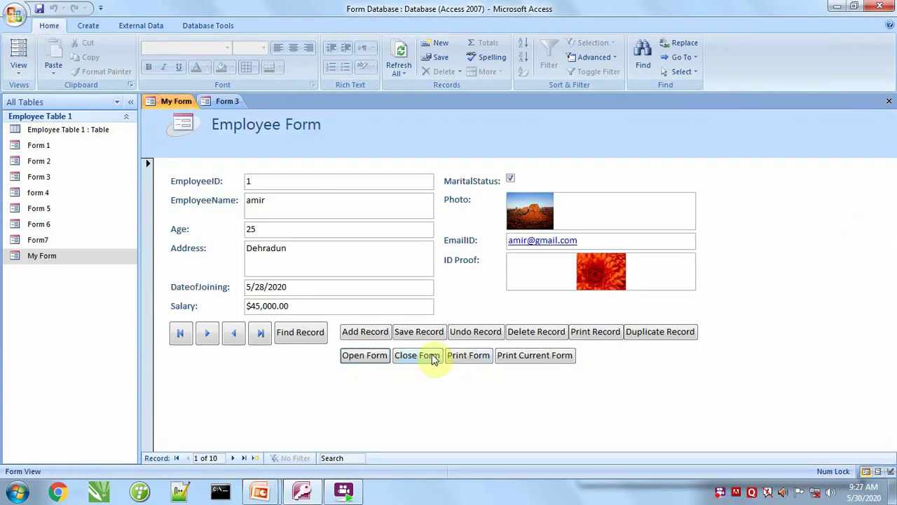
left_click(433, 356)
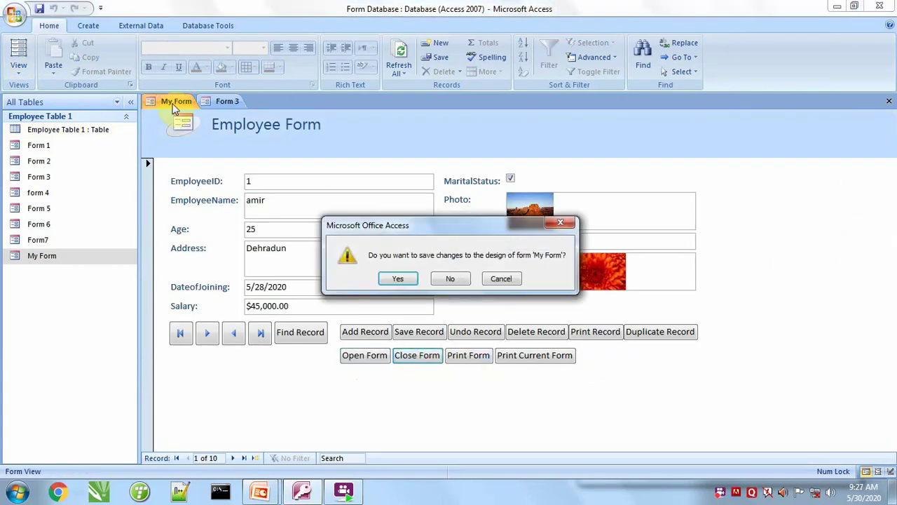
left_click(402, 279)
left_click(889, 101)
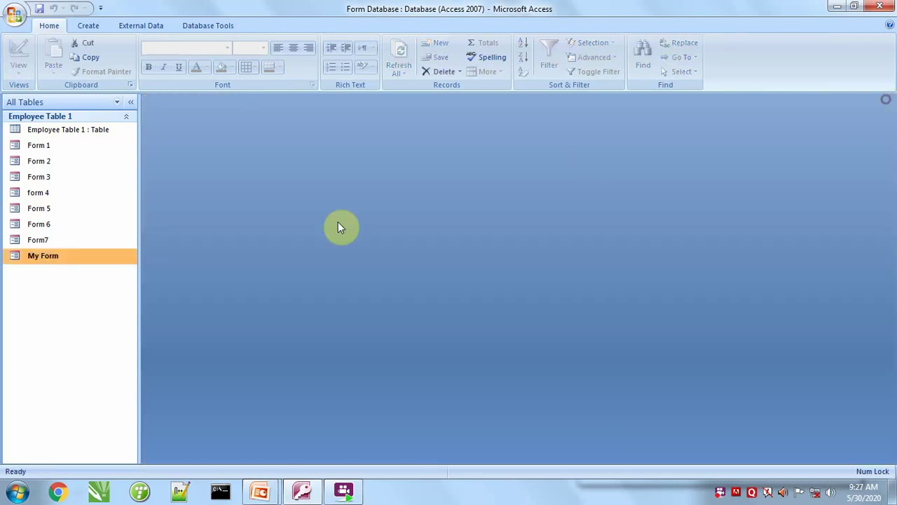
Reopen My Form and use Print Form to print it to the XPS file 'print form'.
double_click(74, 258)
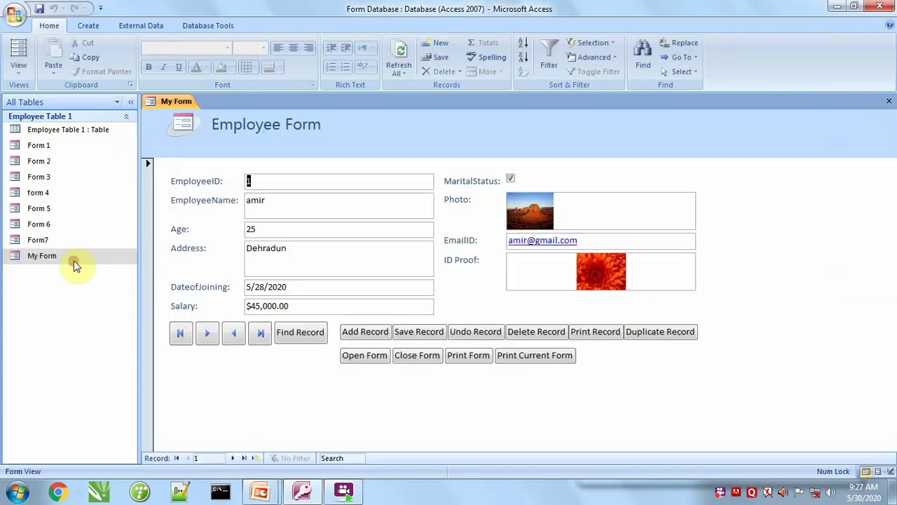
left_click(471, 356)
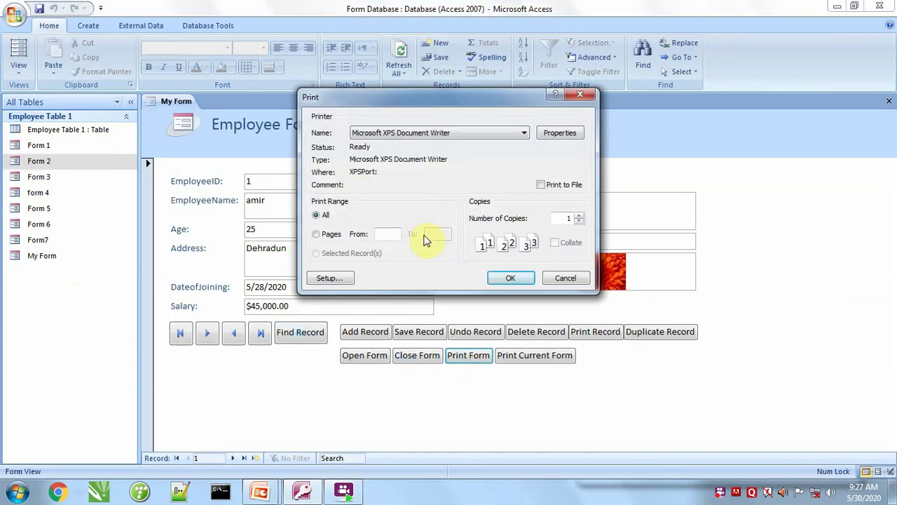
left_click(512, 278)
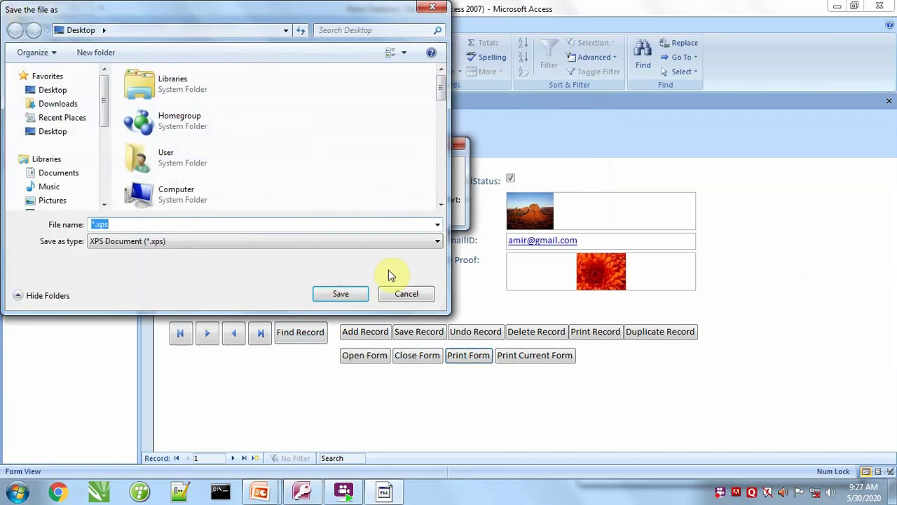
type("print form")
key("Return")
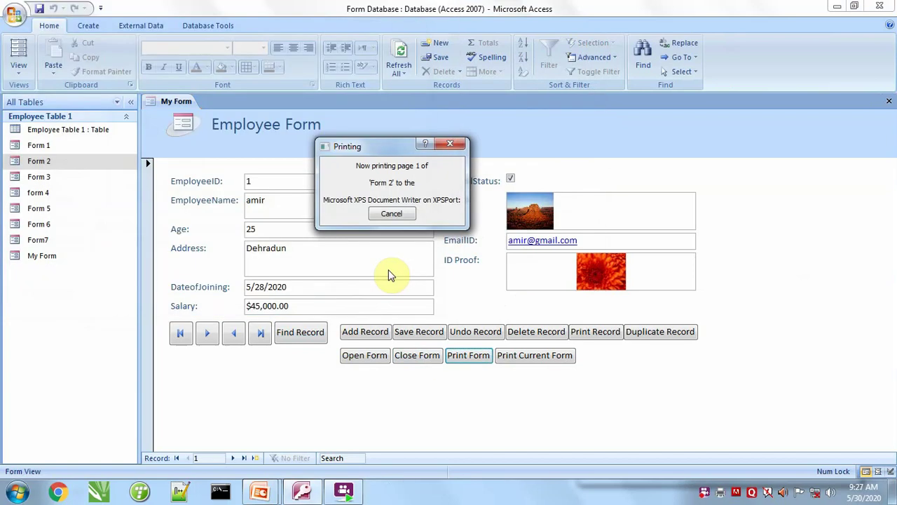
Scroll through the six-page print form.xps, then close XPS Viewer.
scroll(435, 339, "down", 10)
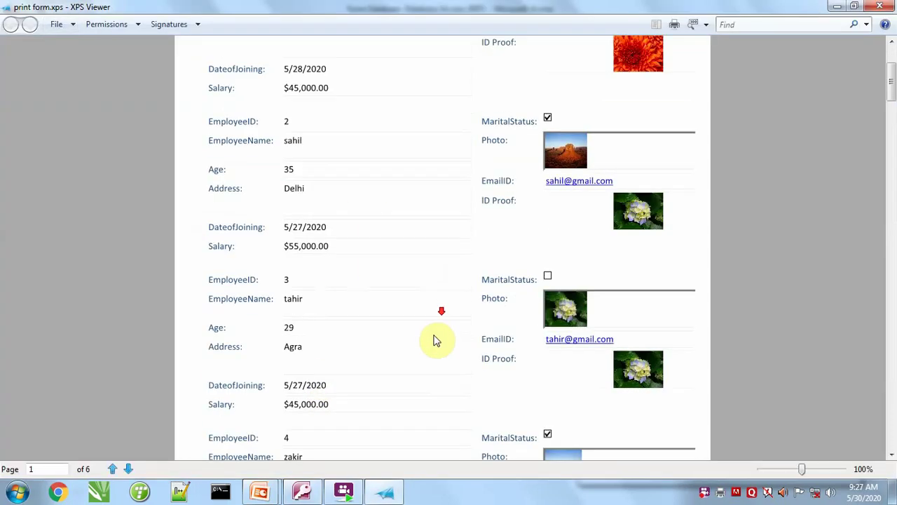
scroll(424, 342, "down", 4)
scroll(423, 341, "up", 8)
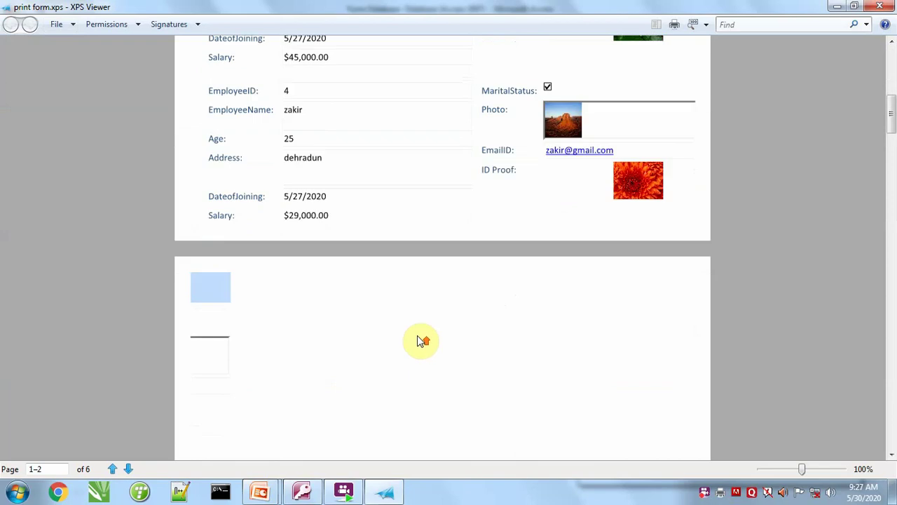
left_click(878, 5)
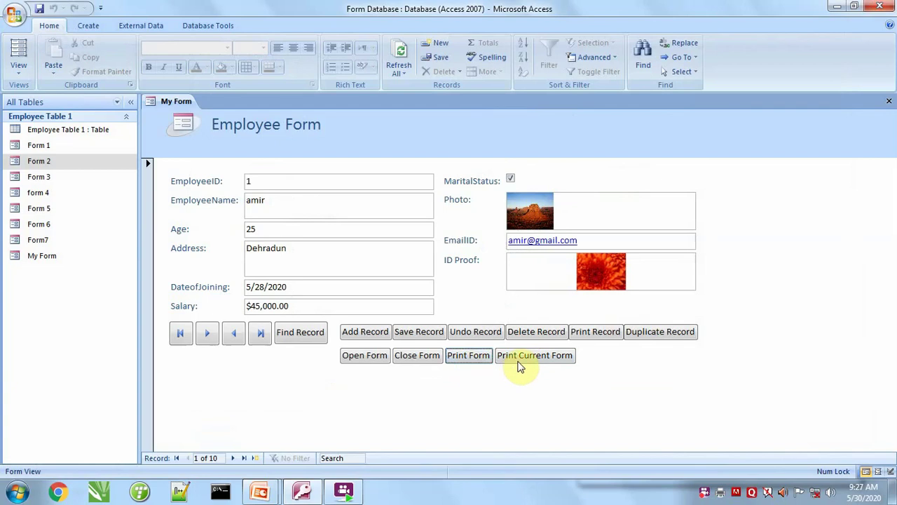
Use Print Current Form to print the record to the XPS file 'print current form'.
left_click(521, 364)
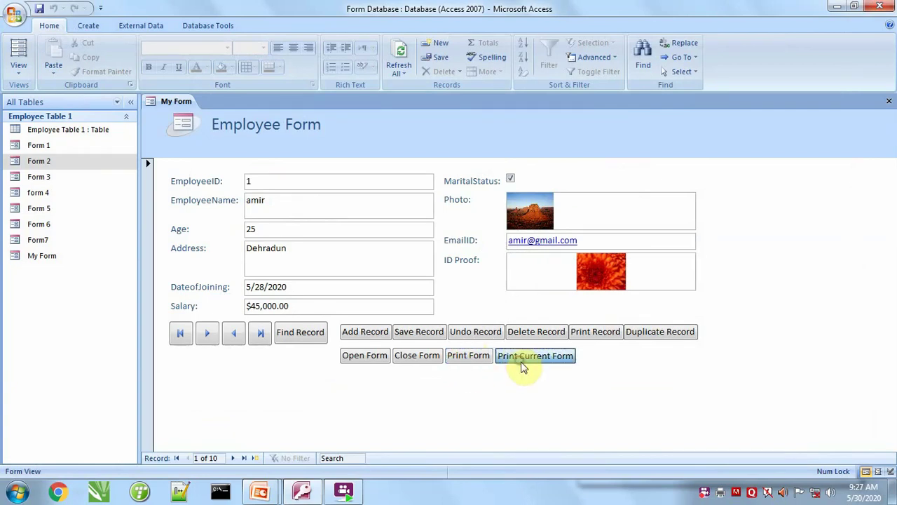
left_click(510, 279)
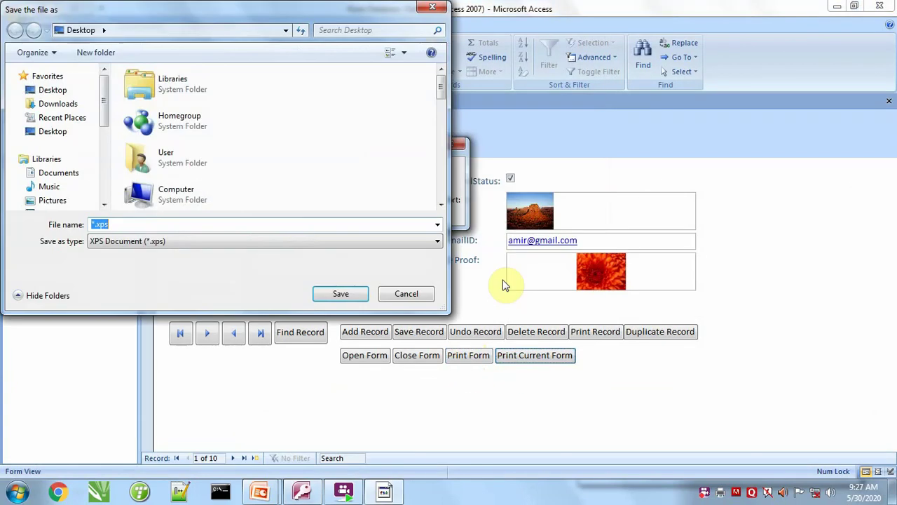
type("print current form")
key("Return")
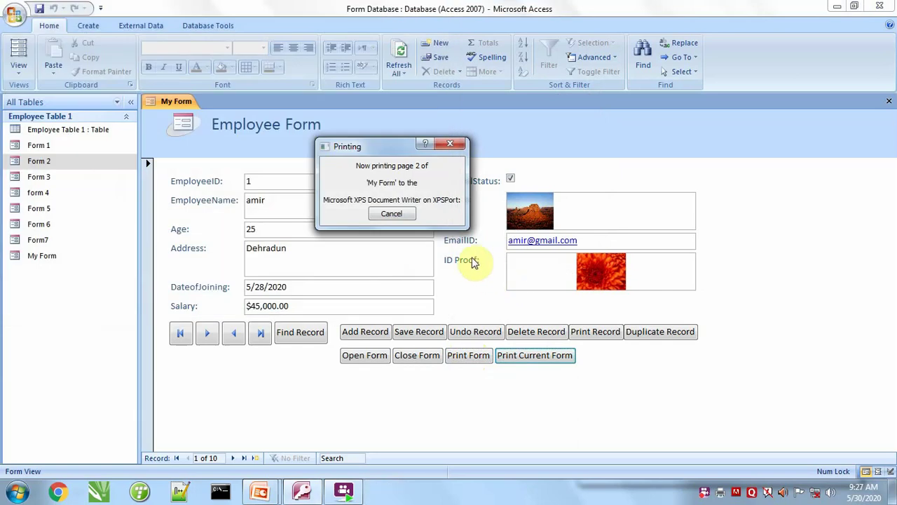
Scroll through the eight-page print current form.xps, then close XPS Viewer.
scroll(365, 435, "down", 8)
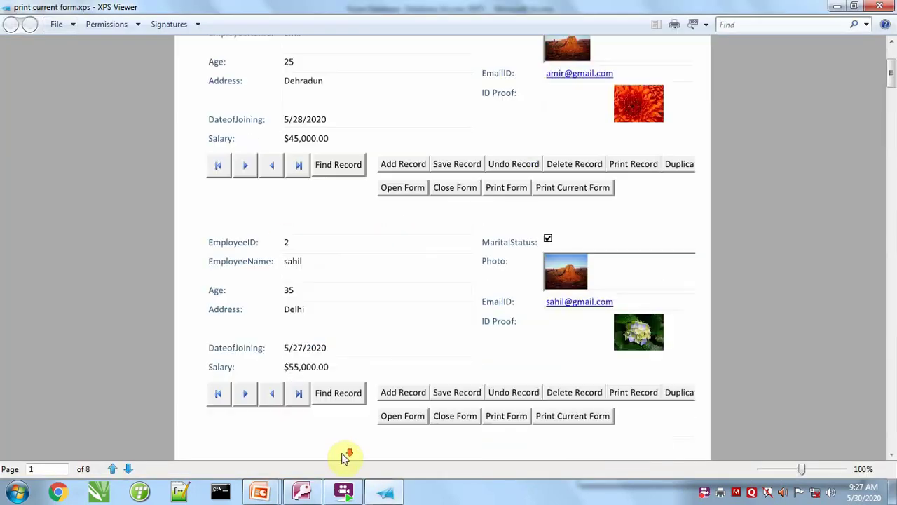
scroll(367, 431, "down", 12)
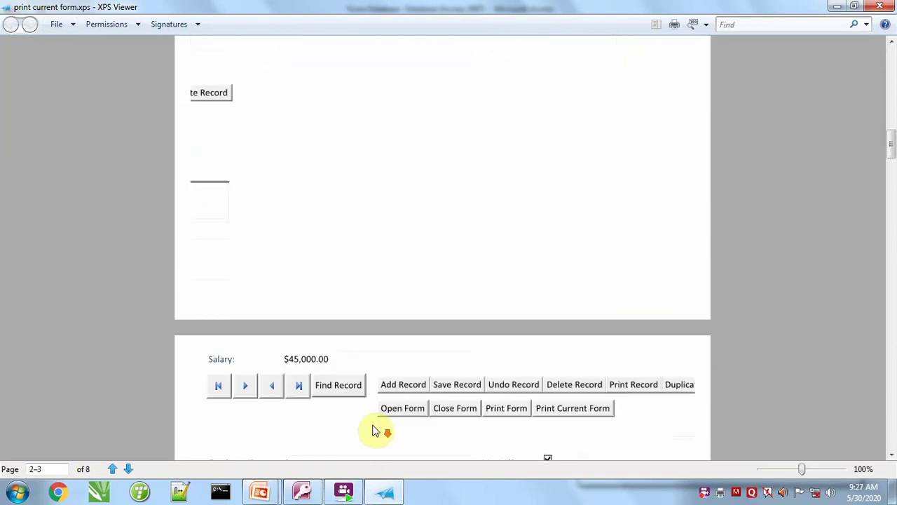
scroll(414, 378, "down", 3)
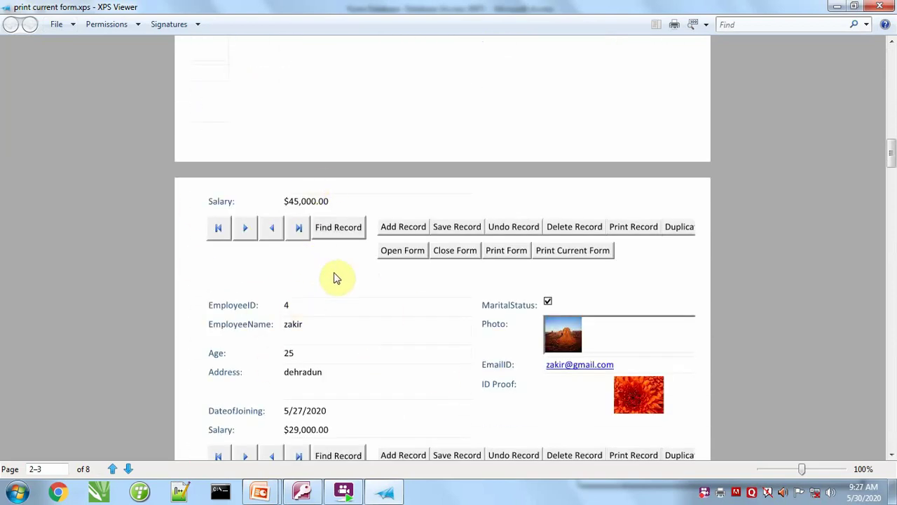
scroll(332, 361, "down", 6)
scroll(329, 362, "up", 6)
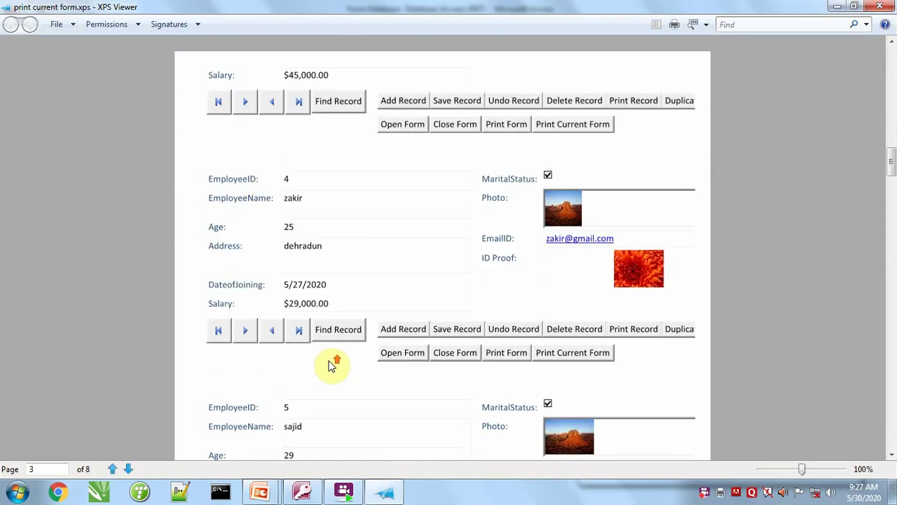
scroll(333, 362, "up", 20)
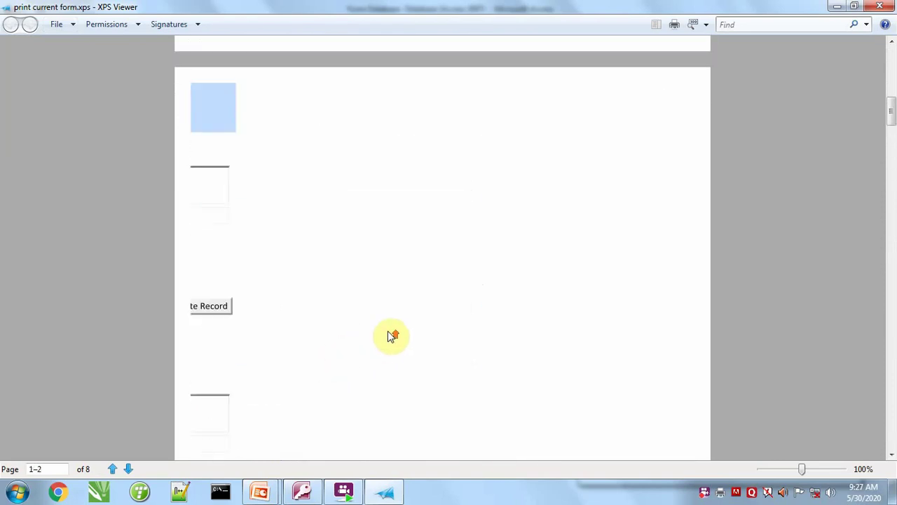
left_click(885, 6)
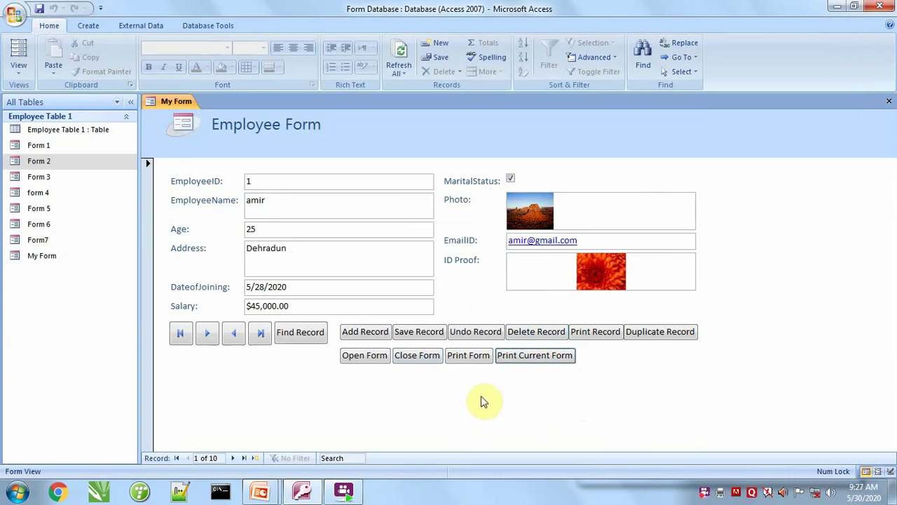
Switch My Form to Design View and extend the Detail section downward.
left_click(18, 74)
left_click(17, 153)
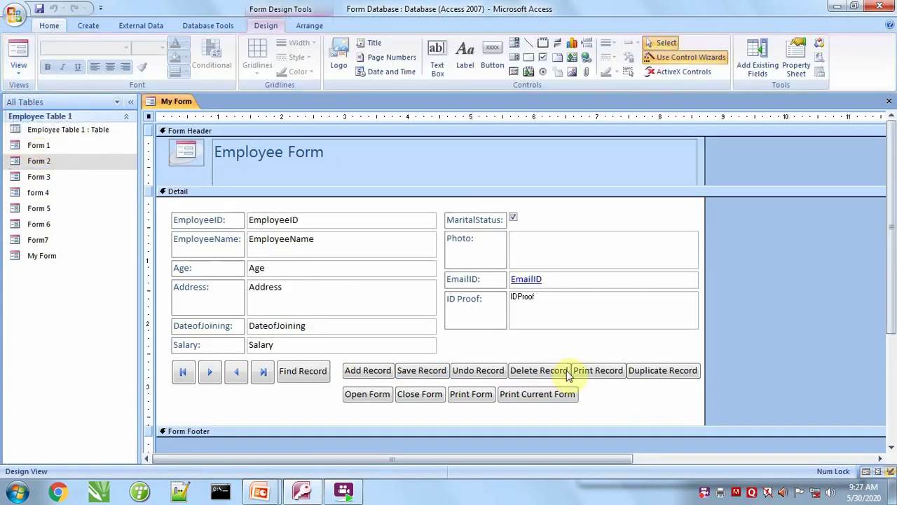
left_click_drag(482, 431, 482, 449)
Place a blank Command37 button below Open Form, cancelling the Command Button Wizard.
left_click(494, 57)
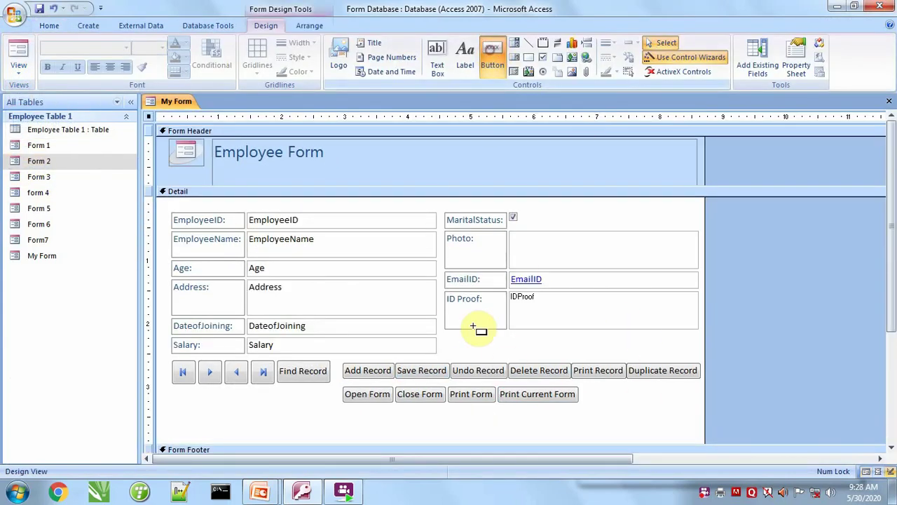
left_click(409, 422)
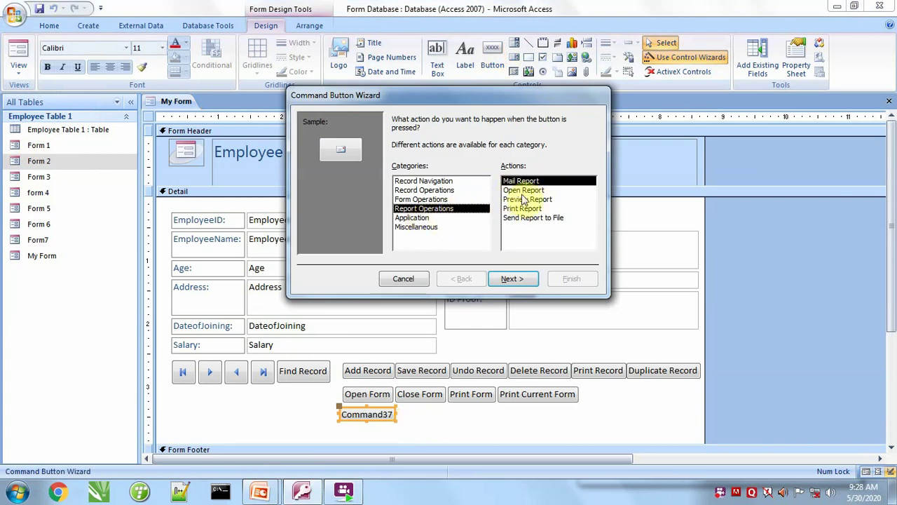
left_click(414, 281)
left_click(427, 426)
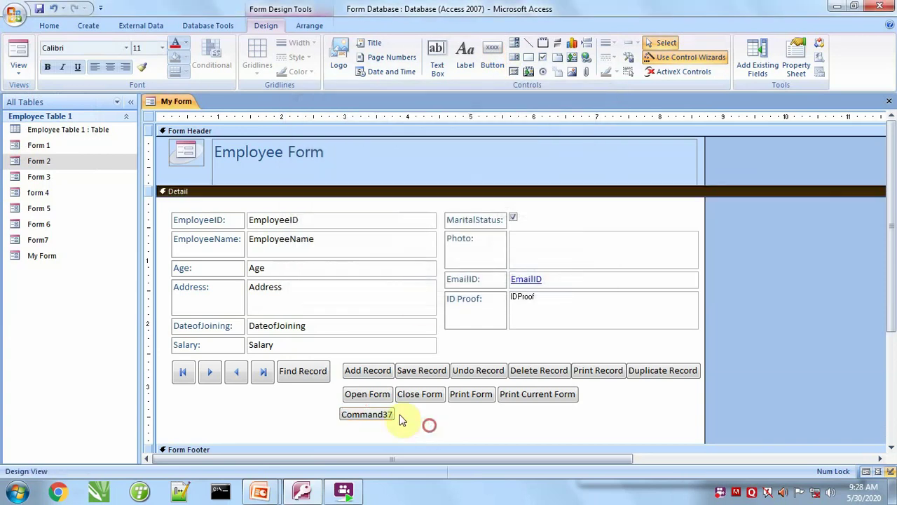
left_click(371, 414)
Delete Command37, then create a report from Employee Table 1 and save it as Employee Table 1.
key("Delete")
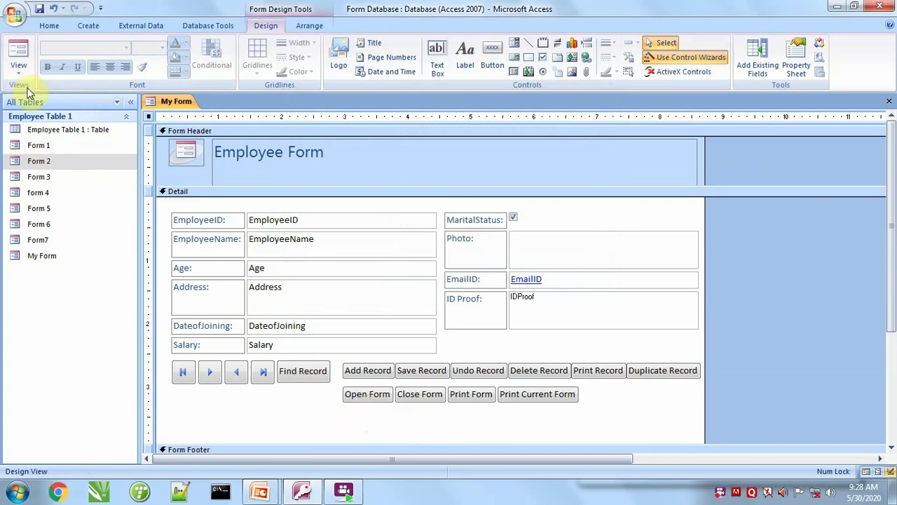
left_click(44, 132)
left_click(89, 27)
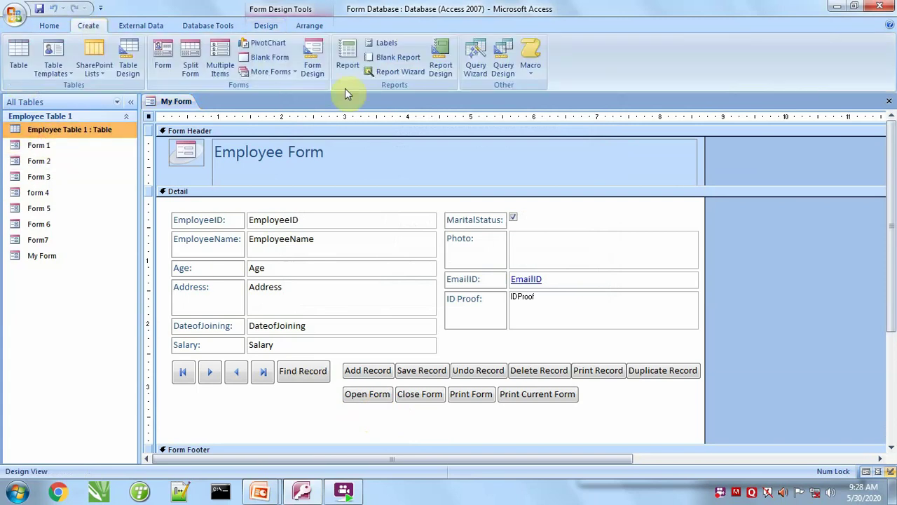
left_click(347, 60)
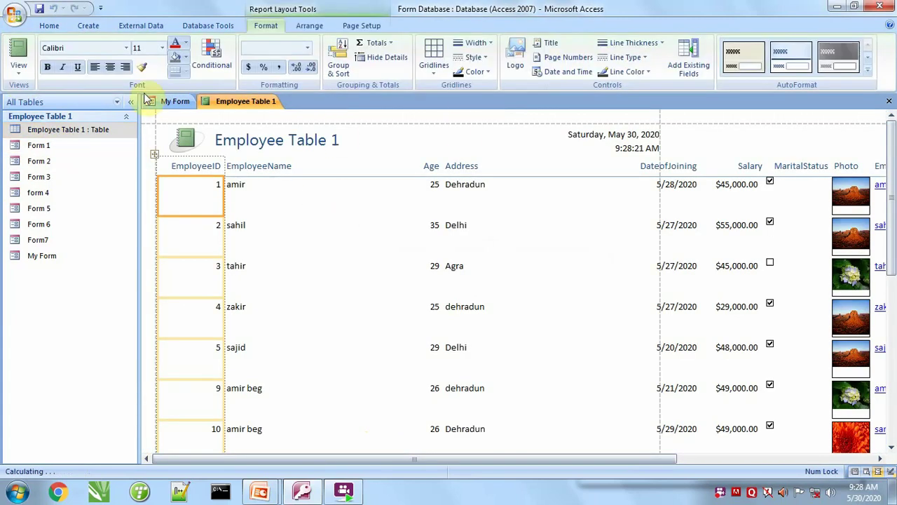
left_click(39, 8)
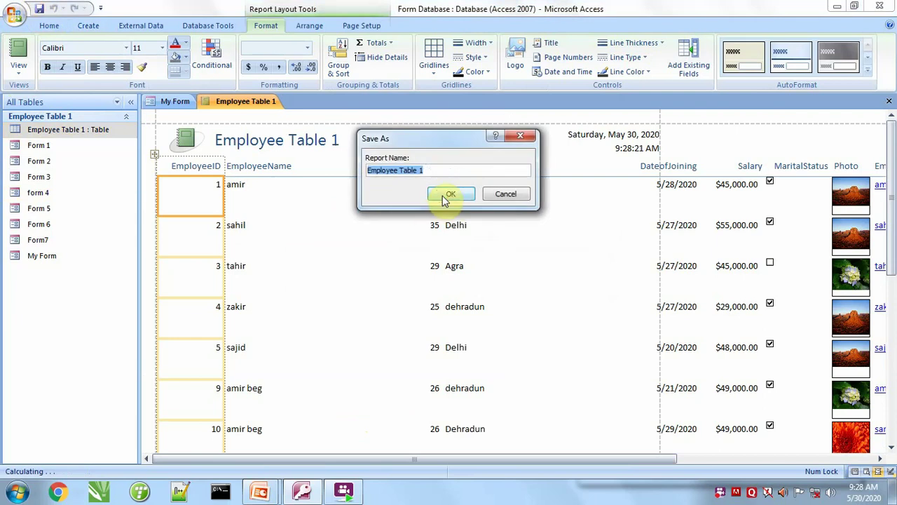
left_click(444, 197)
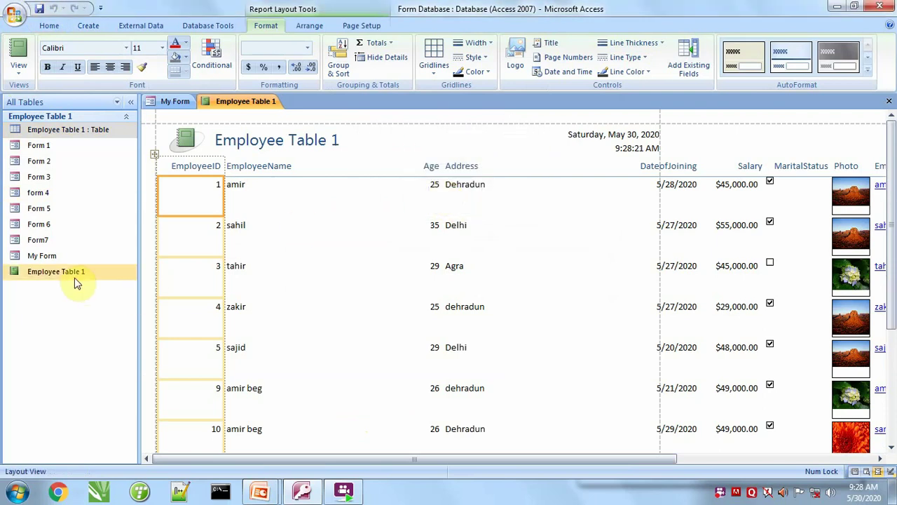
Close the Employee Table 1 report and choose the Button control in Form Design Tools.
left_click(889, 101)
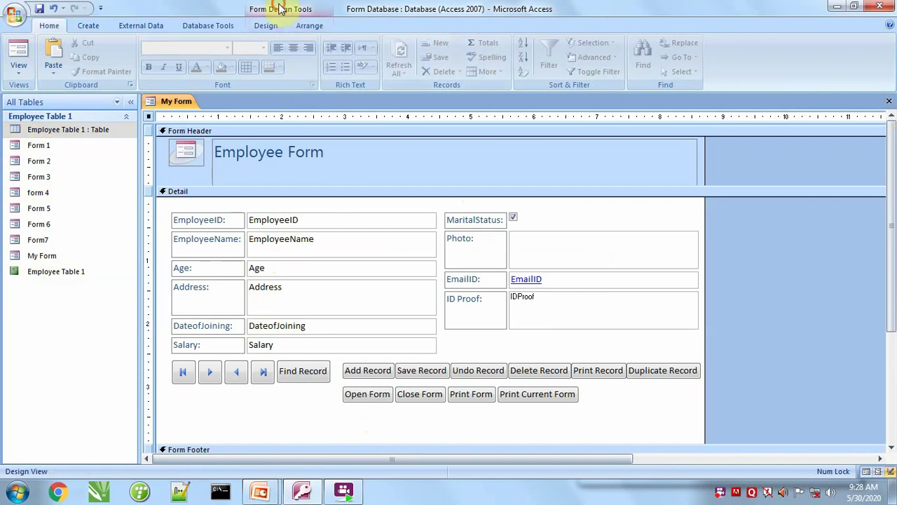
left_click(266, 25)
left_click(492, 59)
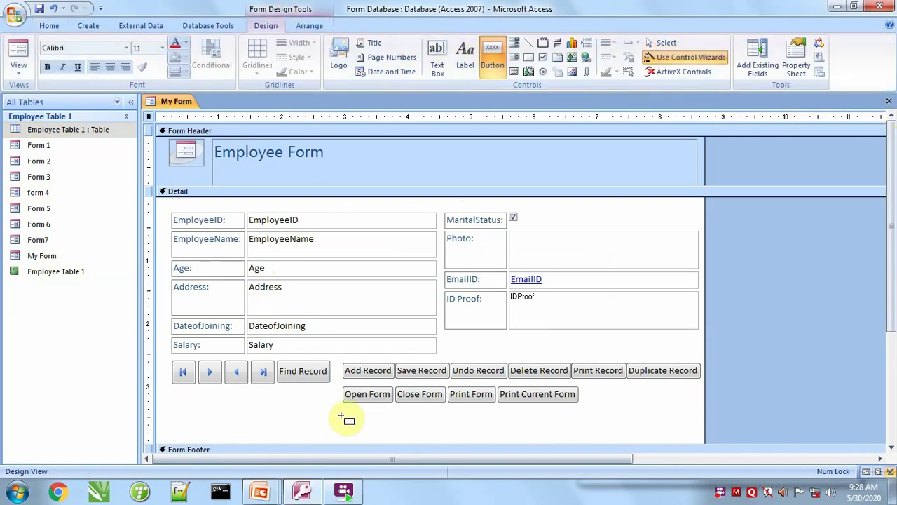
Add a text Open Report button below Open Form for the Employee Table 1 report.
left_click_drag(342, 416, 407, 429)
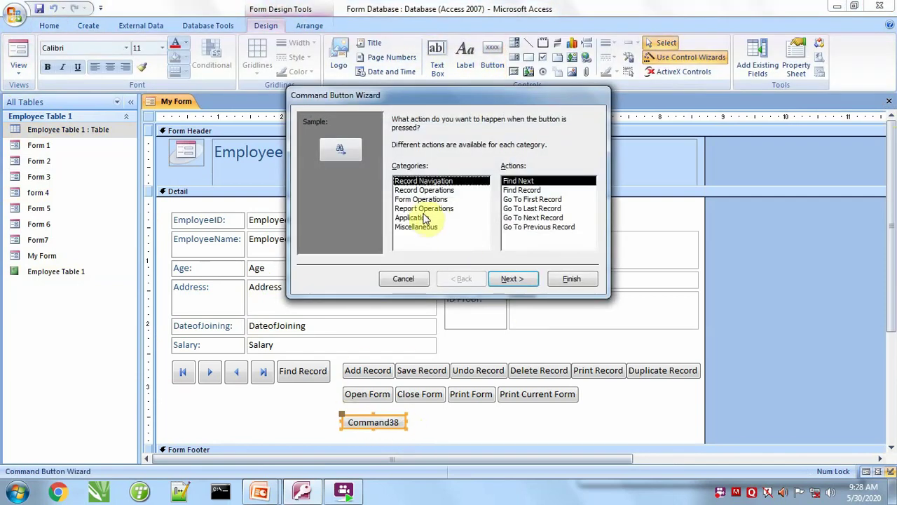
left_click(421, 209)
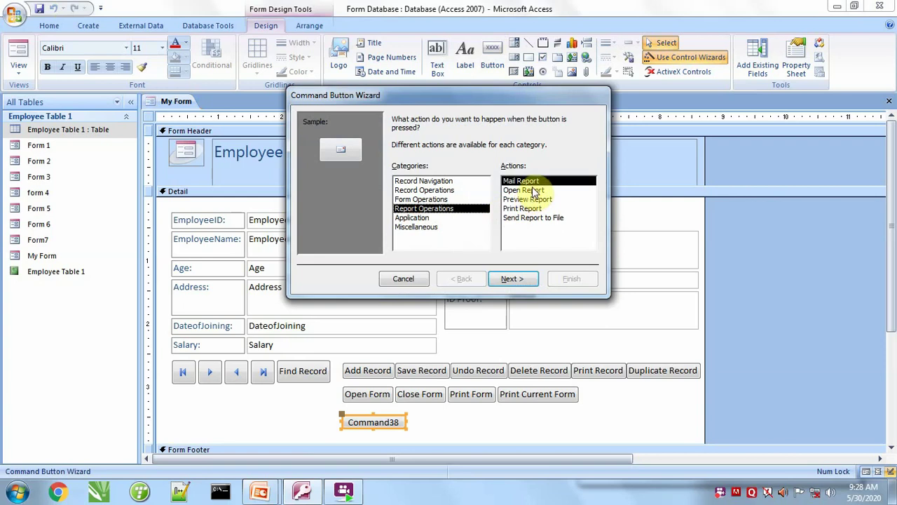
left_click(527, 191)
left_click(514, 280)
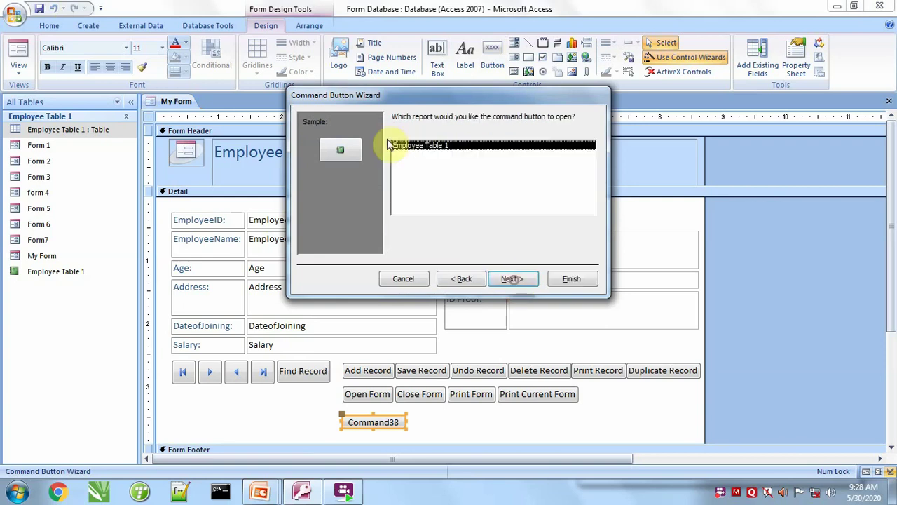
left_click(517, 280)
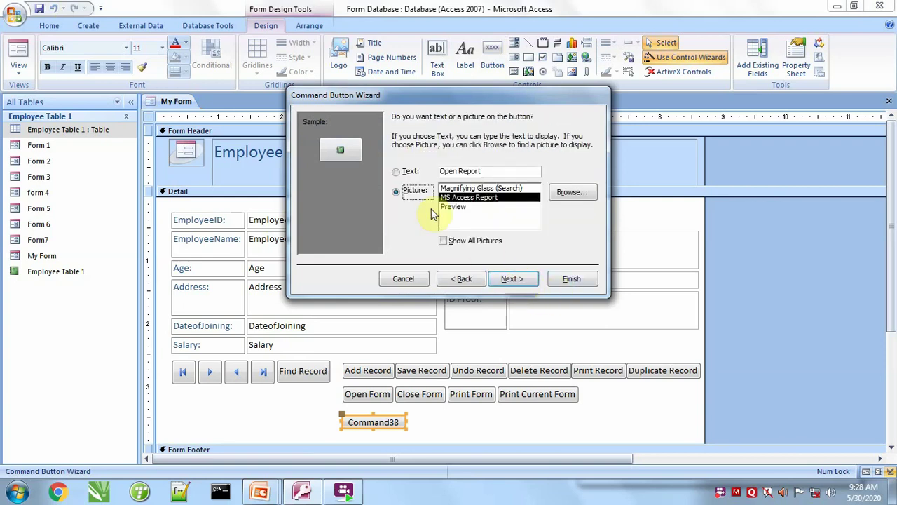
left_click(405, 174)
left_click(517, 288)
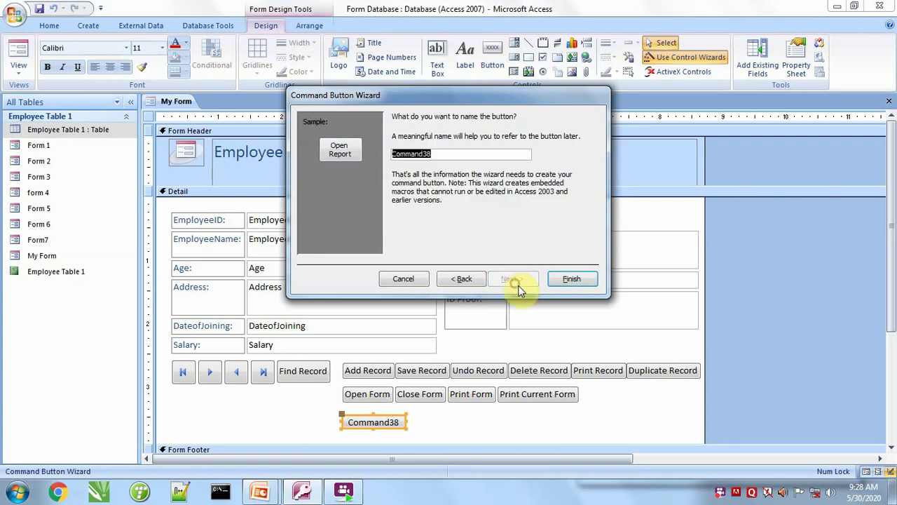
left_click(572, 280)
Add a Preview Report button for Employee Table 1 beside Open Report.
left_click(492, 58)
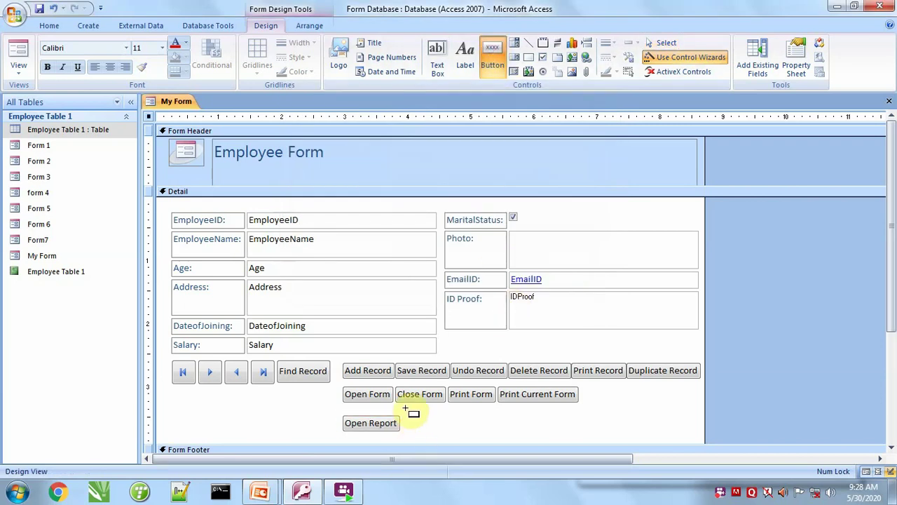
left_click_drag(410, 419, 467, 432)
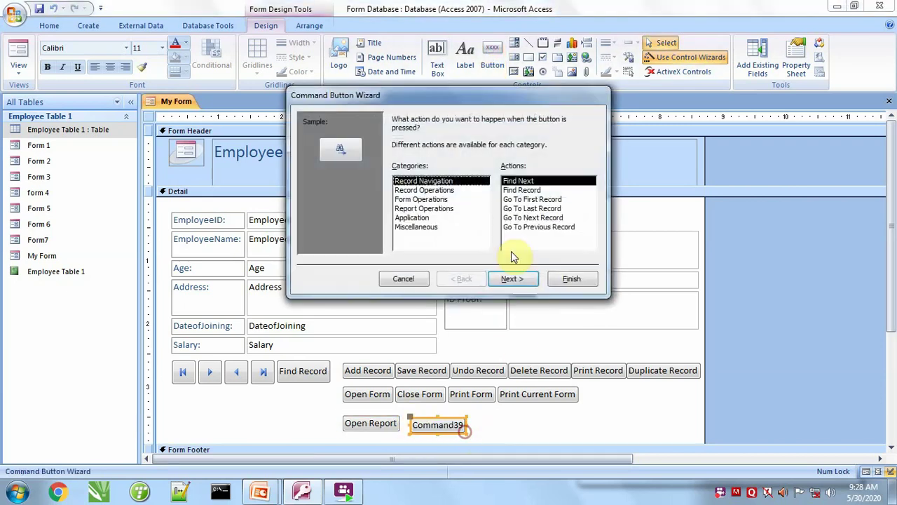
left_click(422, 210)
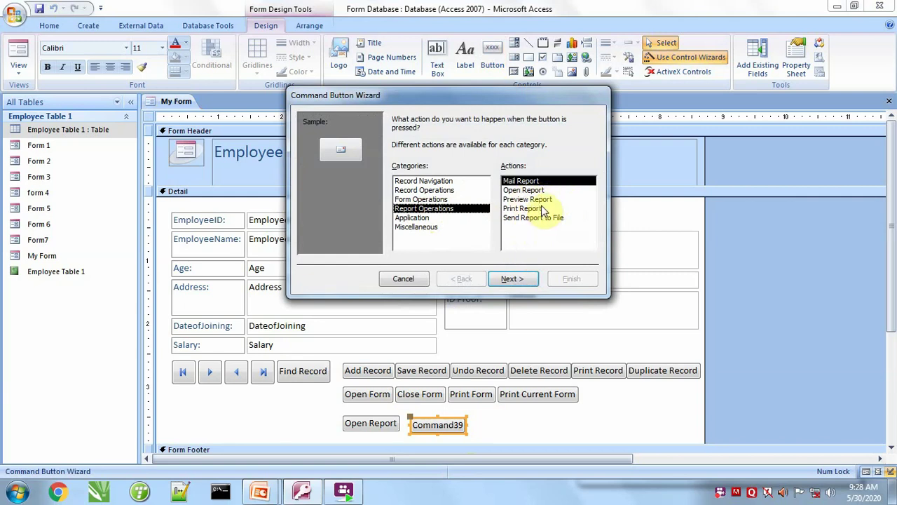
left_click(537, 200)
left_click(517, 278)
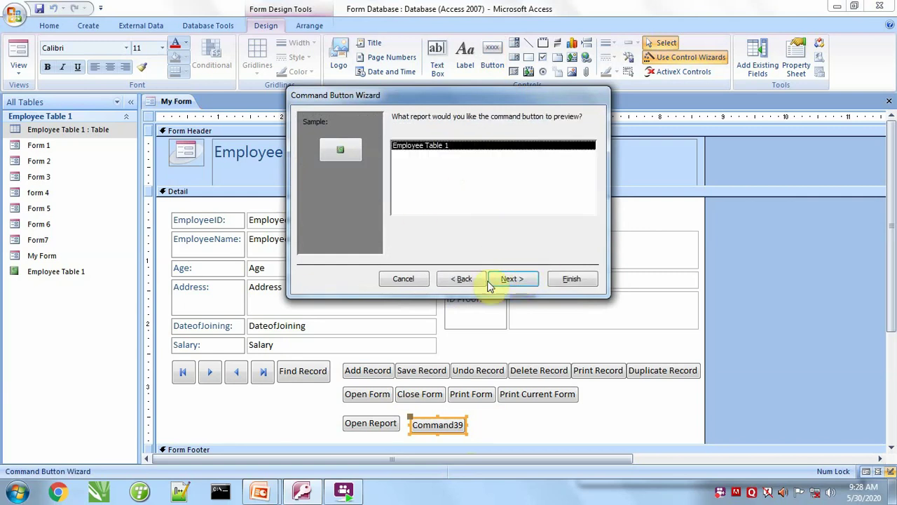
left_click(514, 278)
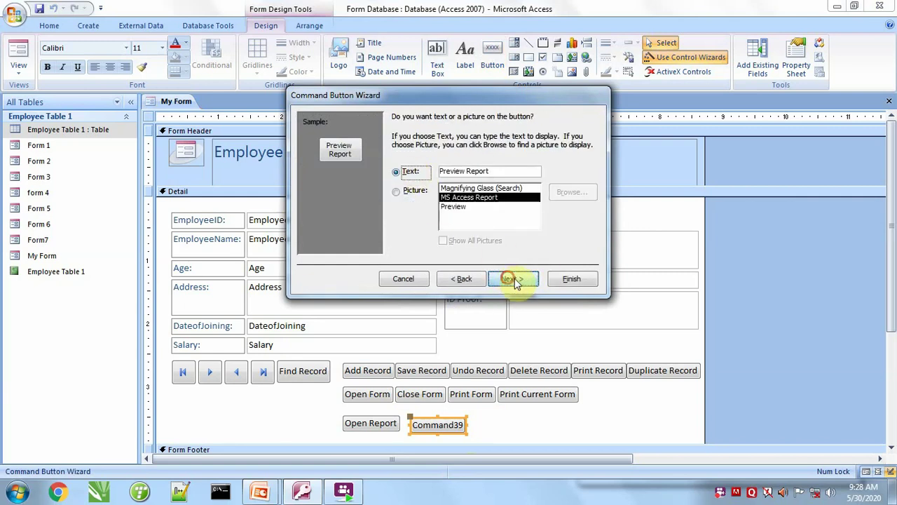
left_click(514, 279)
left_click(571, 278)
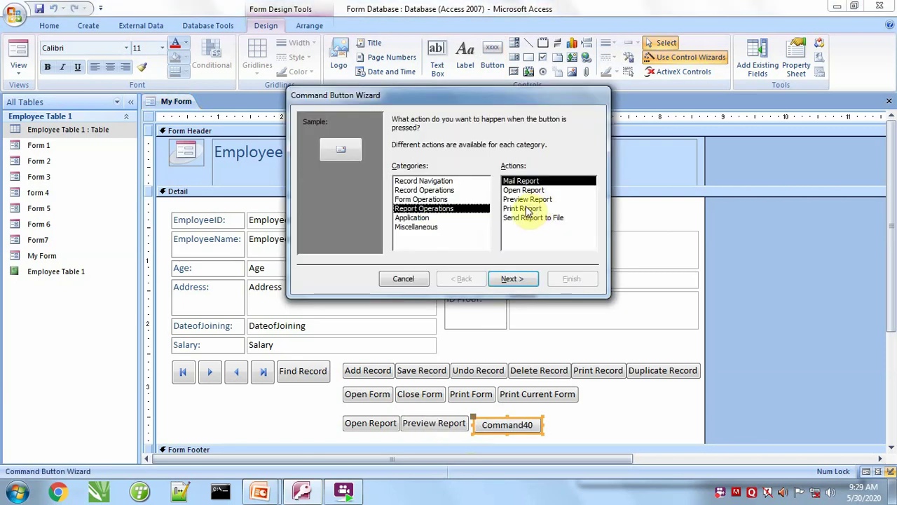
Make the third button a text Print Report button for Employee Table 1.
left_click(526, 209)
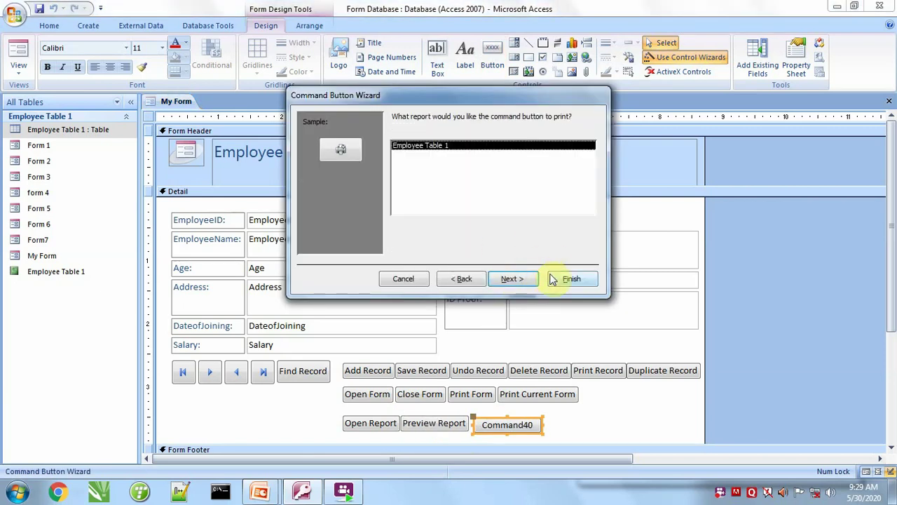
left_click(514, 280)
left_click(404, 172)
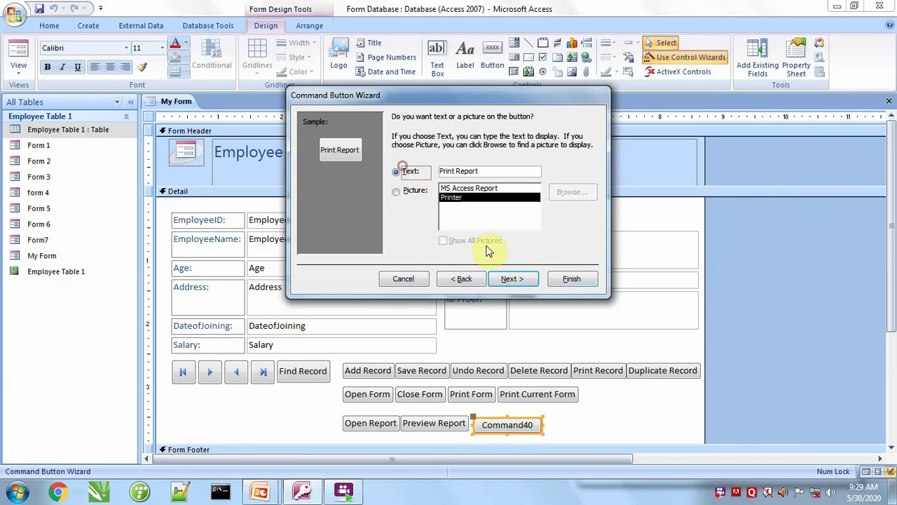
left_click(512, 278)
left_click(573, 277)
Add a text Report to File button for Employee Table 1 beside Print Report.
left_click(501, 73)
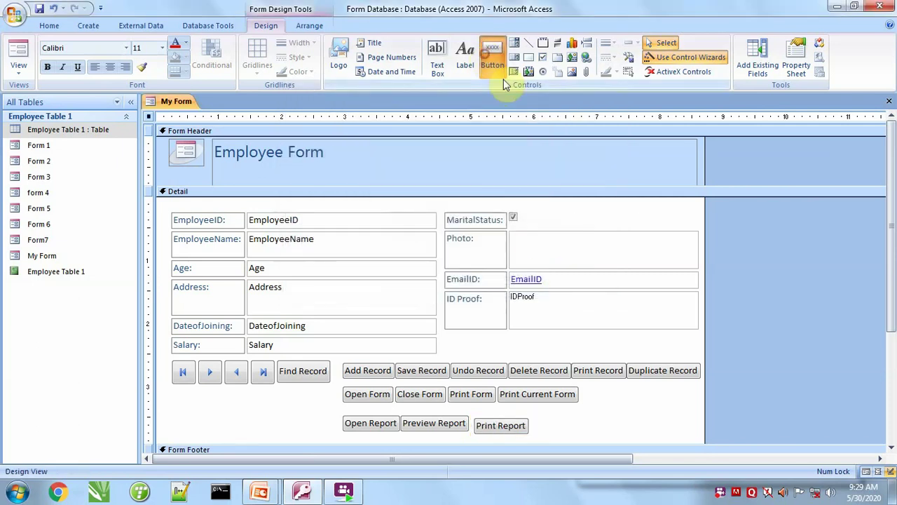
left_click_drag(542, 412, 615, 431)
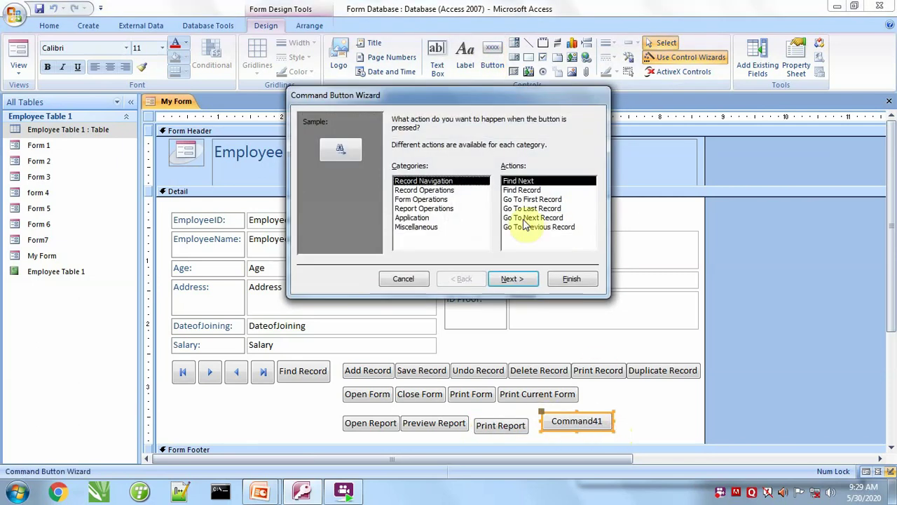
left_click(417, 209)
left_click(523, 218)
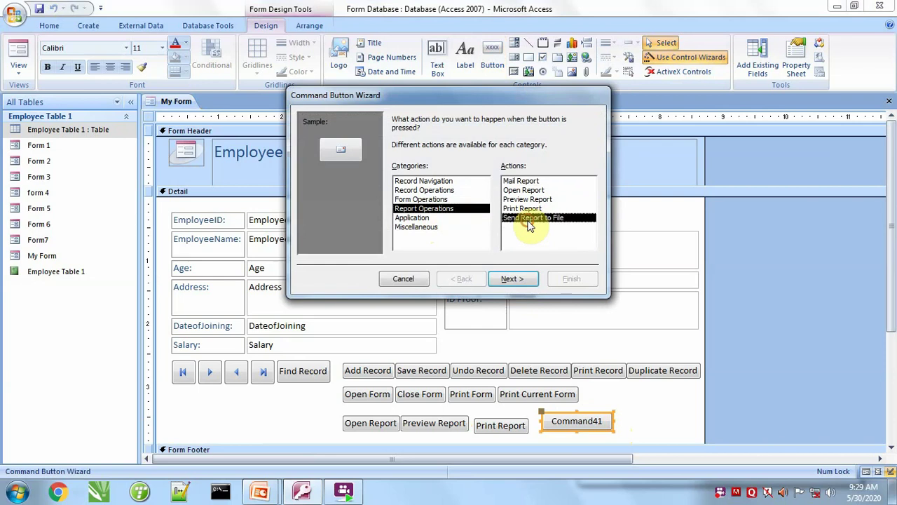
left_click(511, 279)
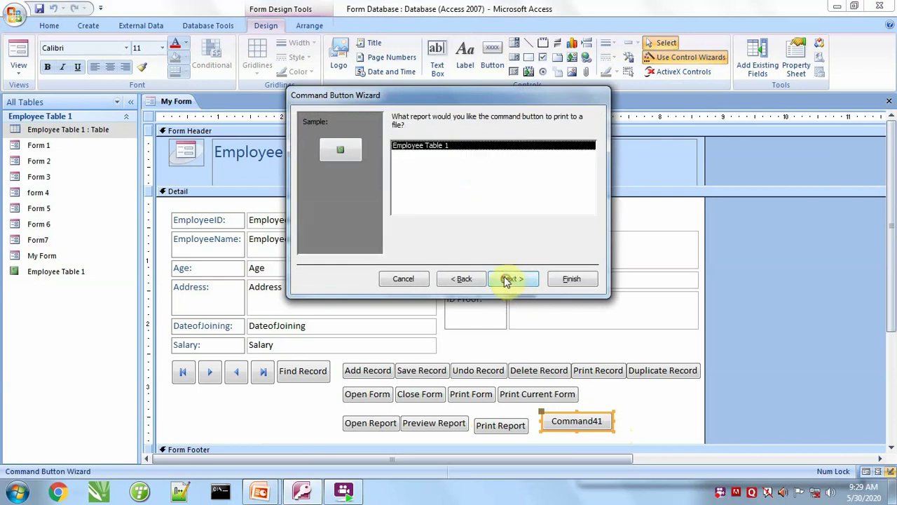
left_click(517, 280)
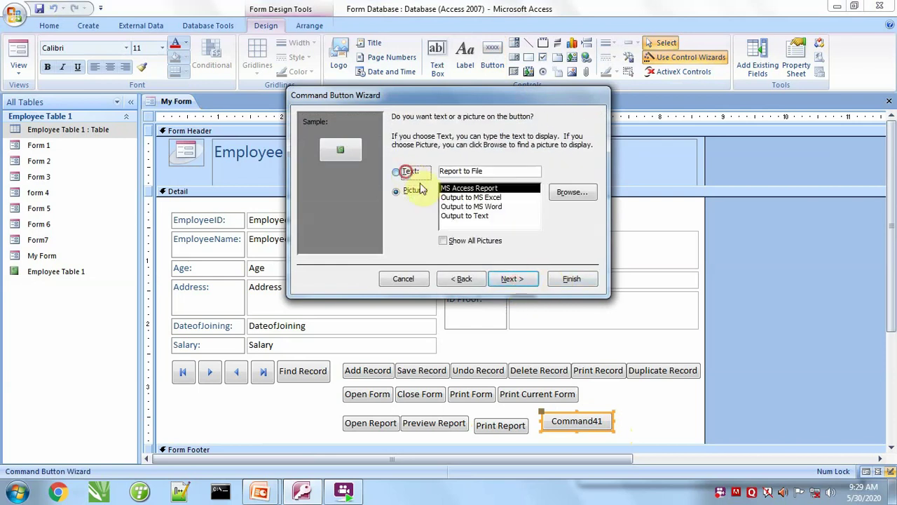
left_click(410, 172)
left_click(517, 279)
left_click(573, 279)
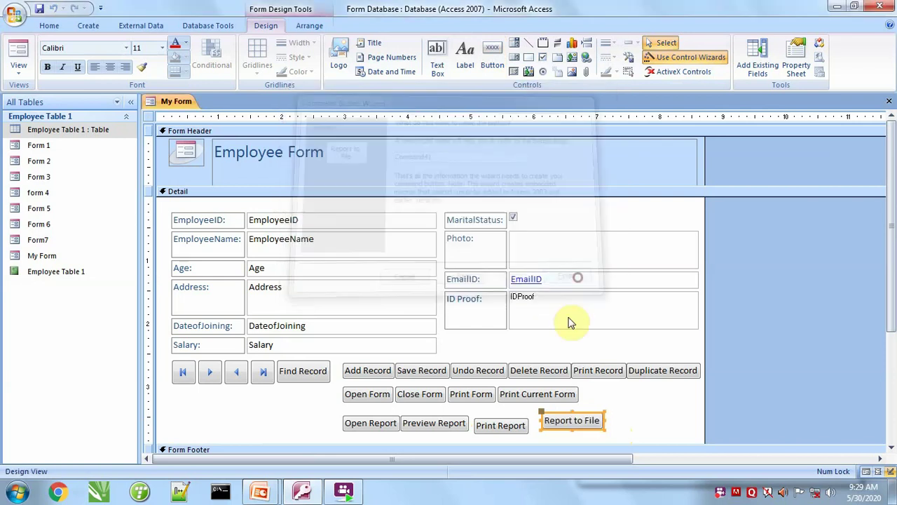
left_click(605, 399)
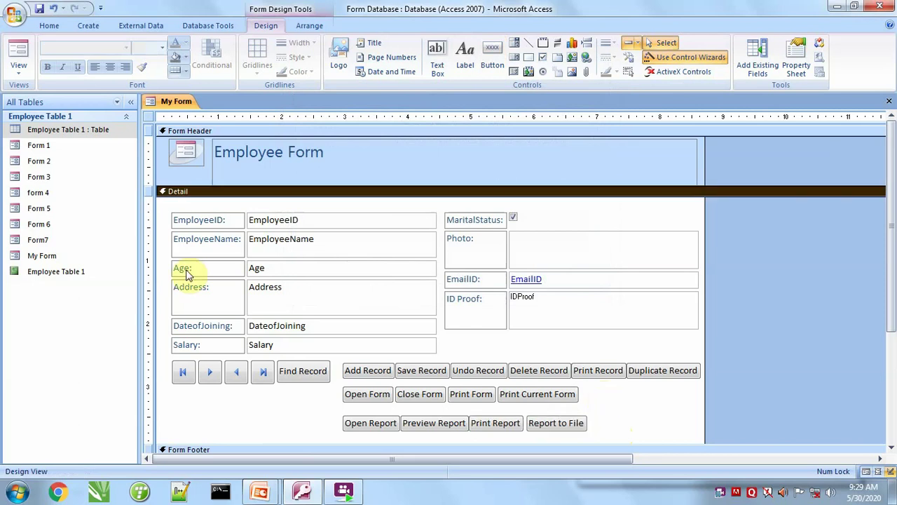
In Form View, test the Open Report and Preview Report buttons on Employee Table 1.
left_click(18, 56)
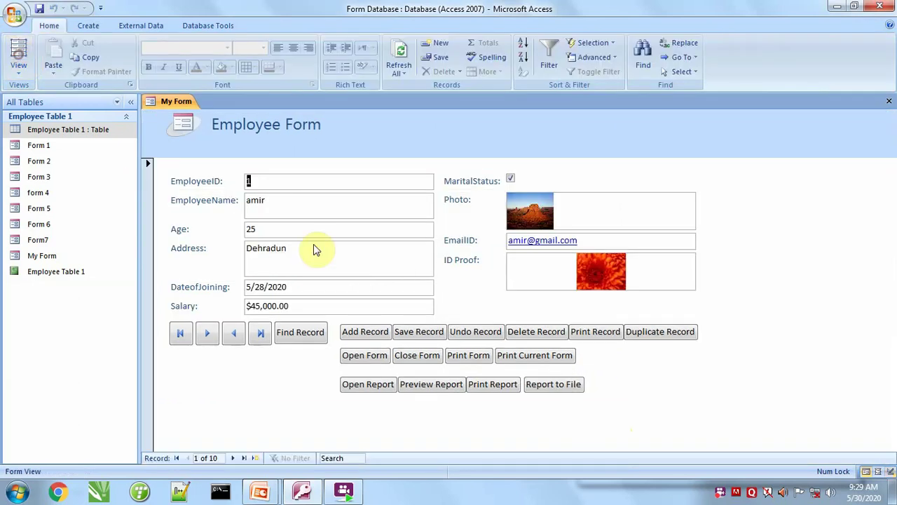
left_click(365, 387)
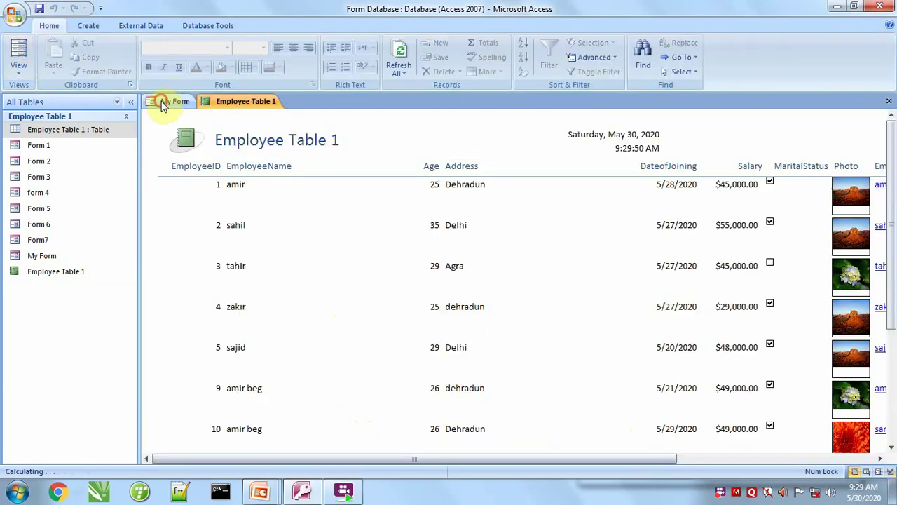
left_click(162, 103)
left_click(423, 383)
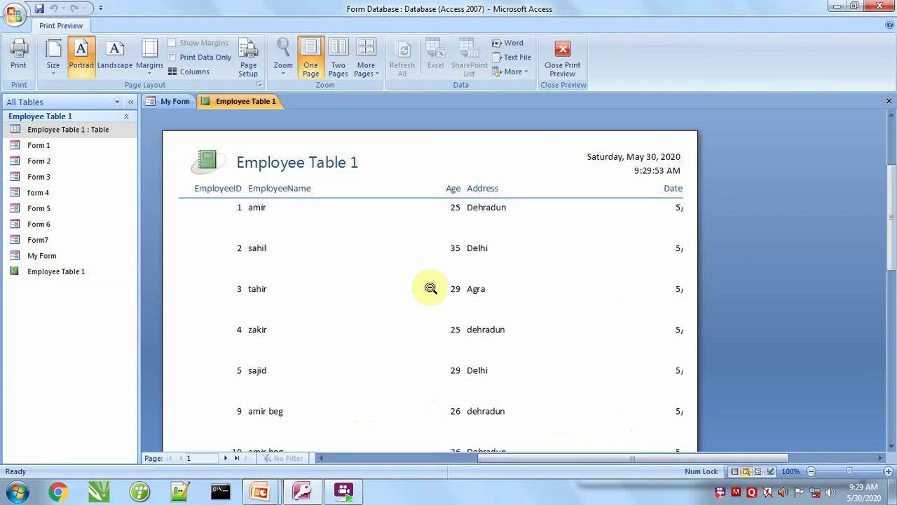
scroll(505, 315, "down", 10)
scroll(500, 334, "down", 3)
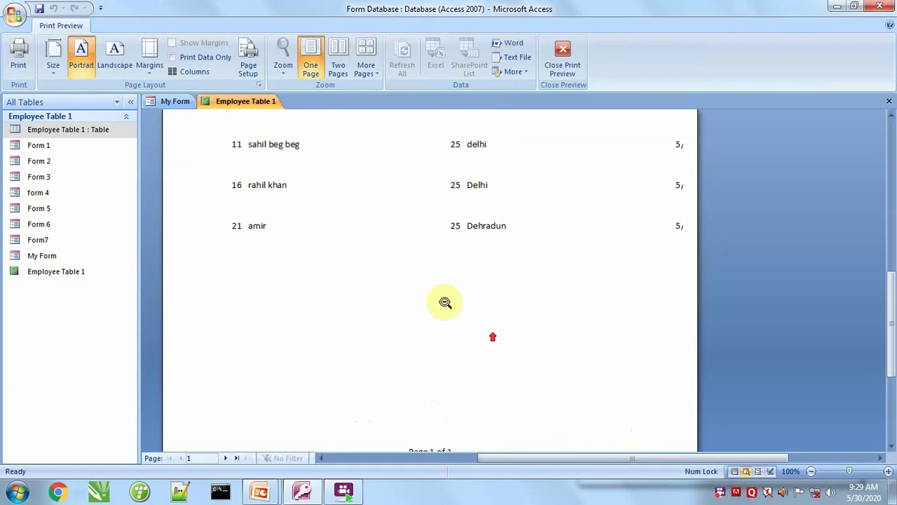
left_click(181, 105)
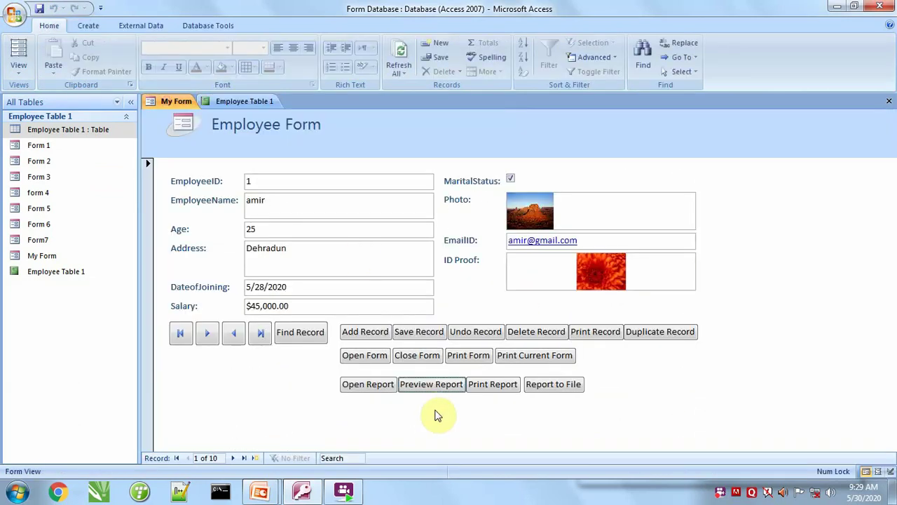
Use Print Report to save print report.xps, replacing the old file, then return to My Form.
left_click(489, 384)
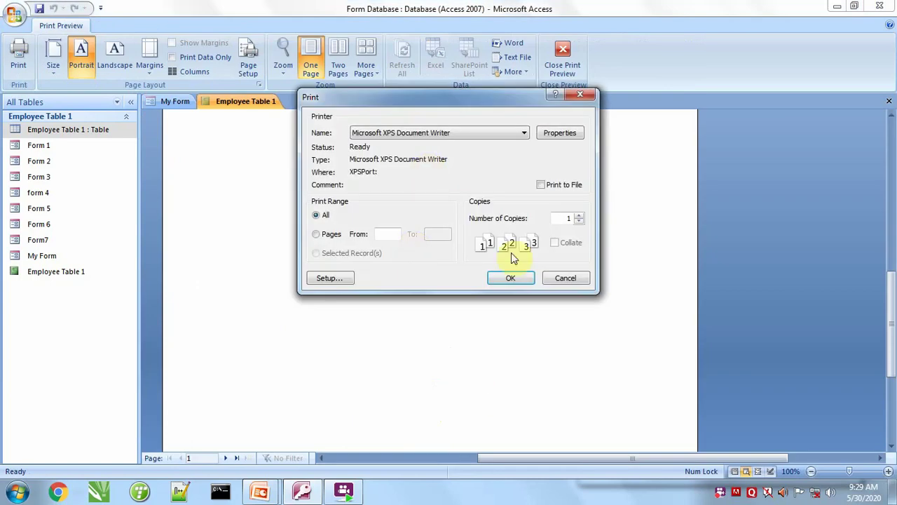
left_click(511, 280)
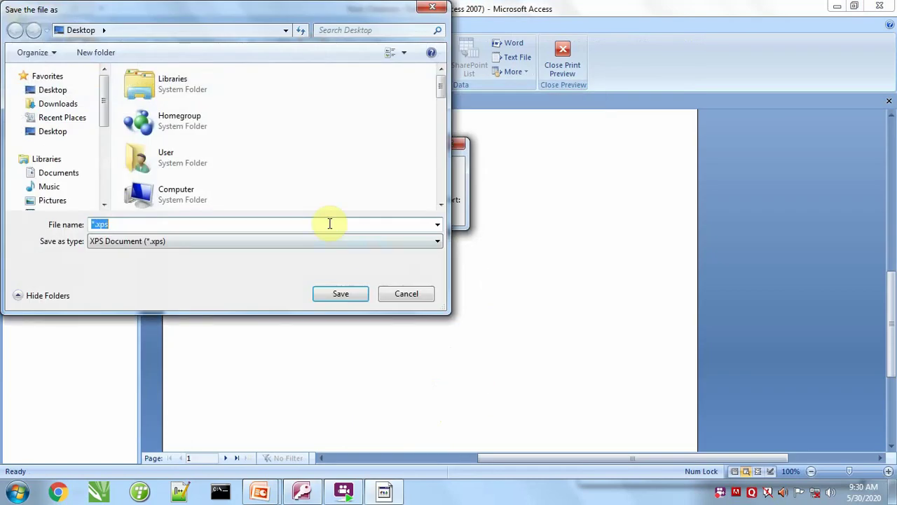
type("print report")
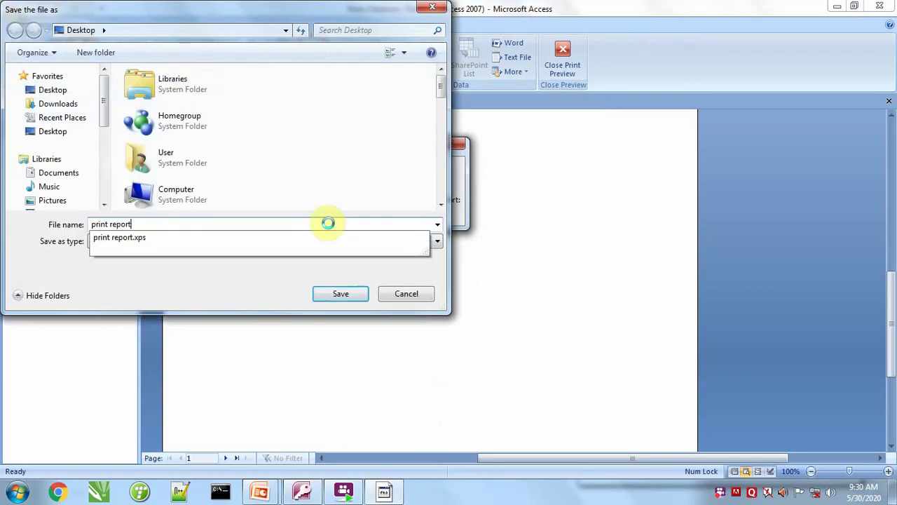
key("Return")
left_click(484, 248)
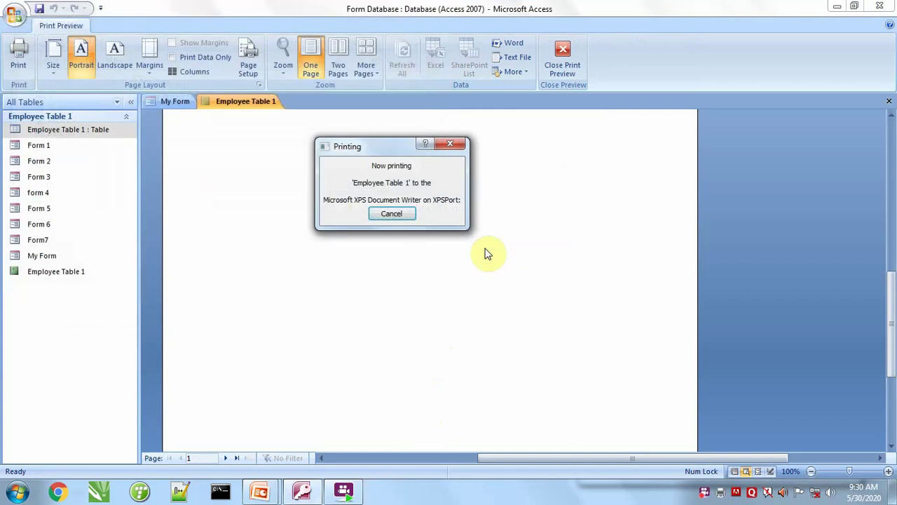
scroll(410, 305, "down", 10)
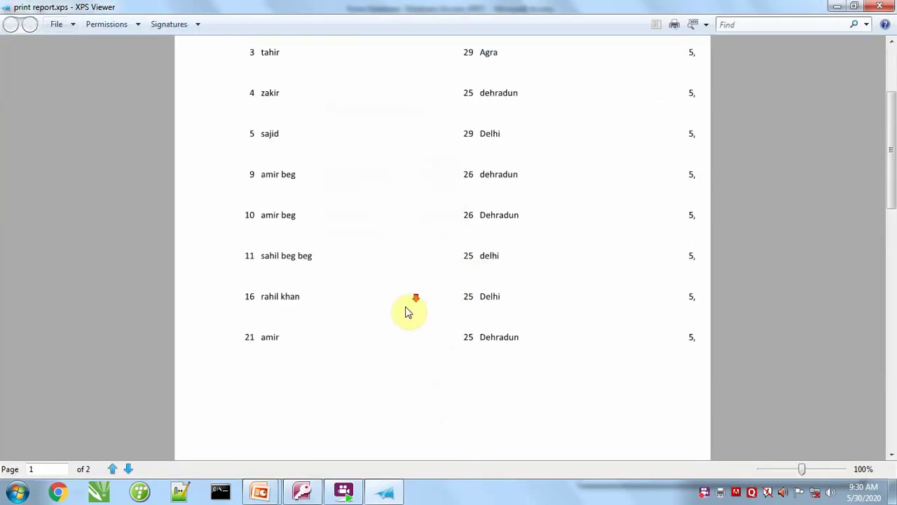
left_click(302, 493)
left_click(156, 101)
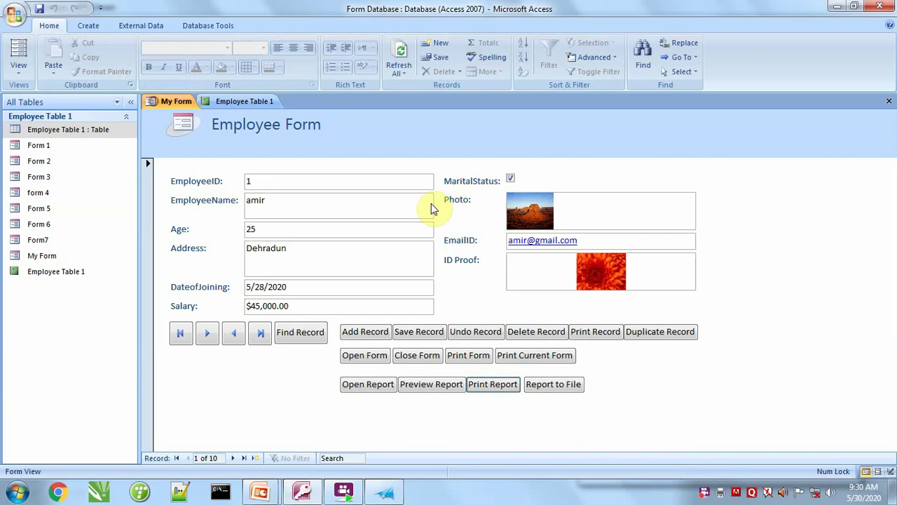
Use Report to File to save the report as HTML on the Desktop as 'report in html formate'.
left_click(568, 391)
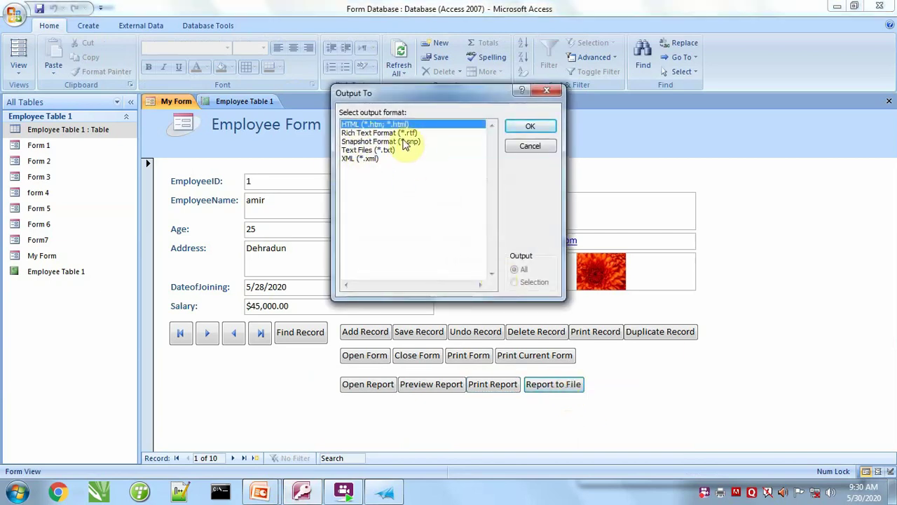
left_click(530, 126)
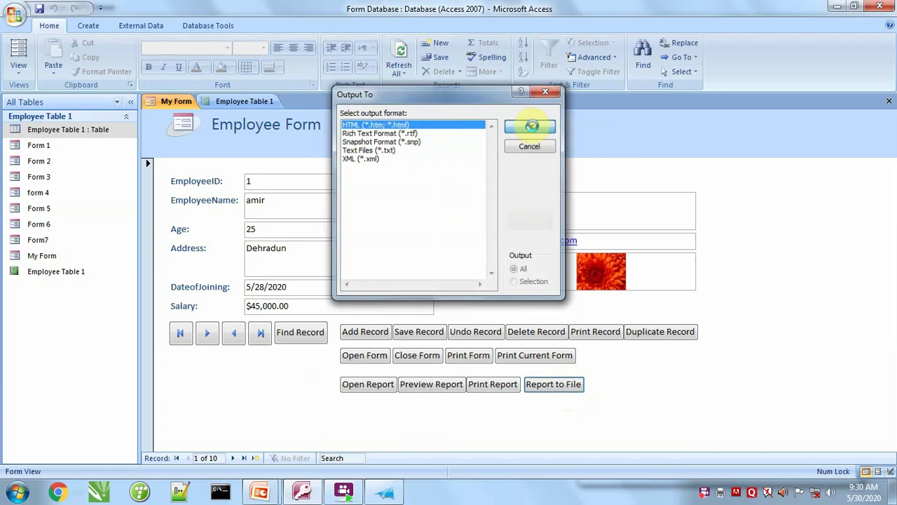
left_click_drag(102, 124, 100, 80)
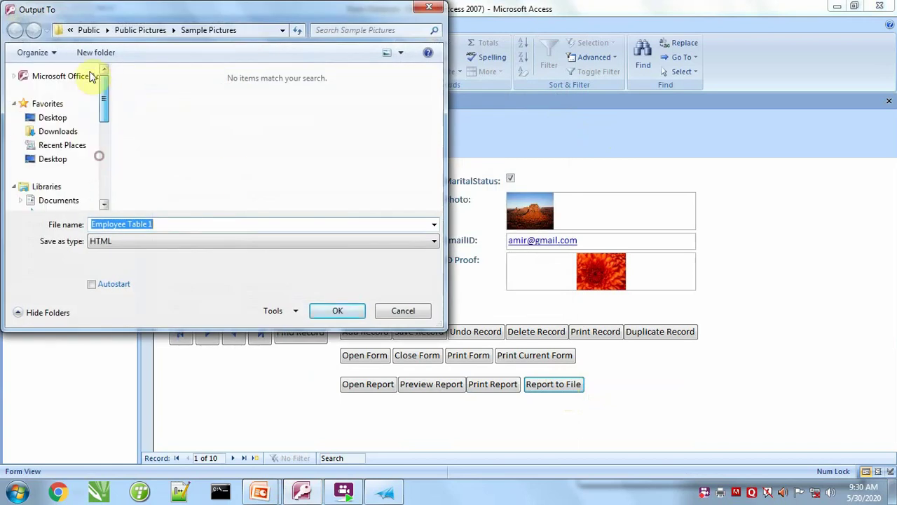
left_click(39, 118)
left_click(170, 225)
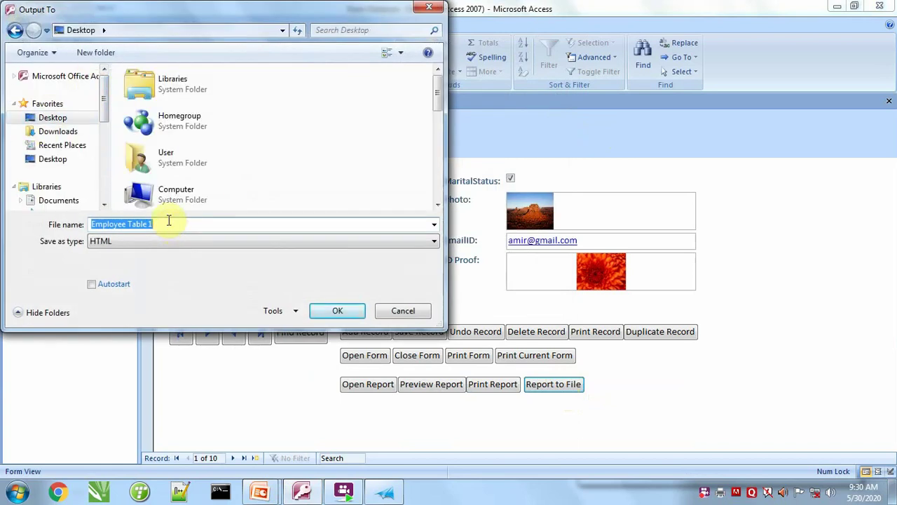
type("p")
key("BackSpace")
type("rep")
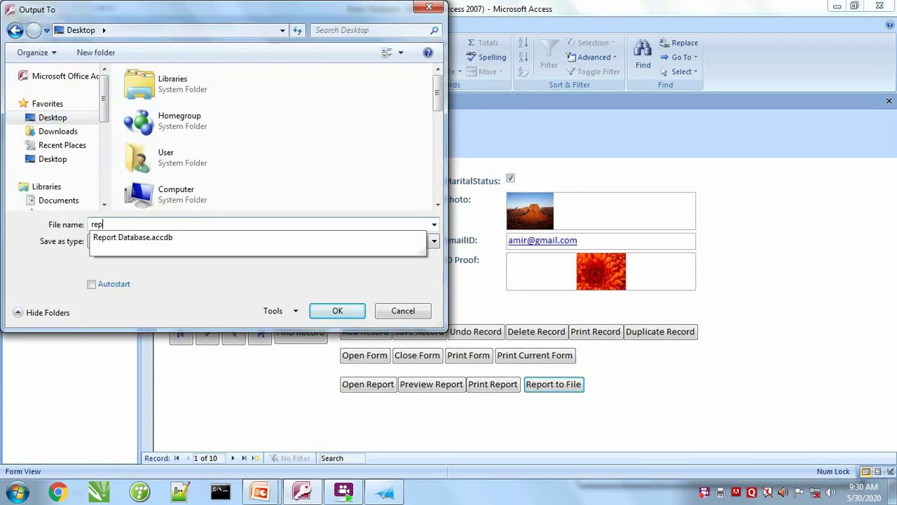
type("ort in html formate")
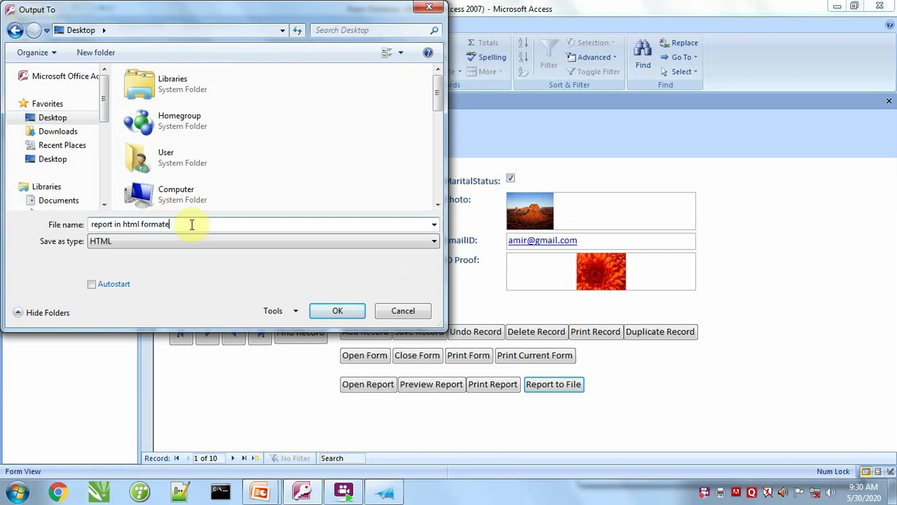
left_click(343, 308)
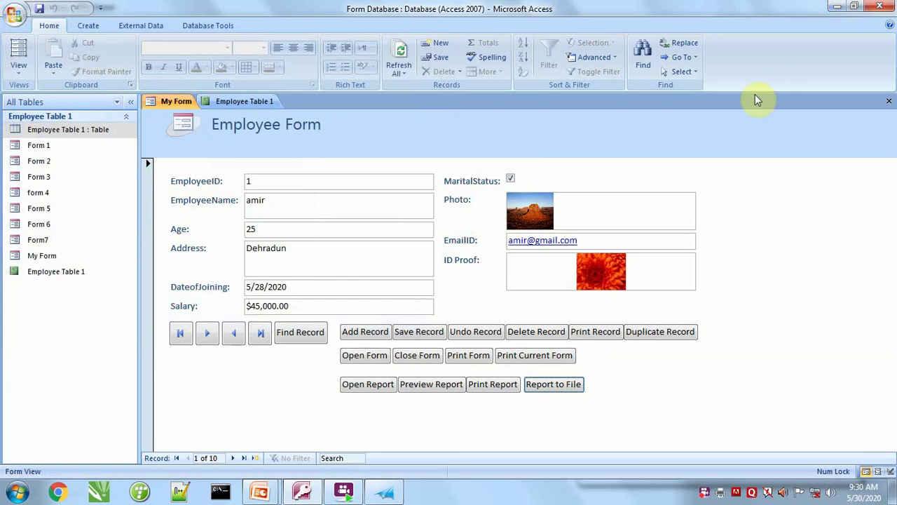
key("alt+Tab")
key("alt+Tab")
key("alt+Tab")
key("alt+Tab")
key("alt+Tab")
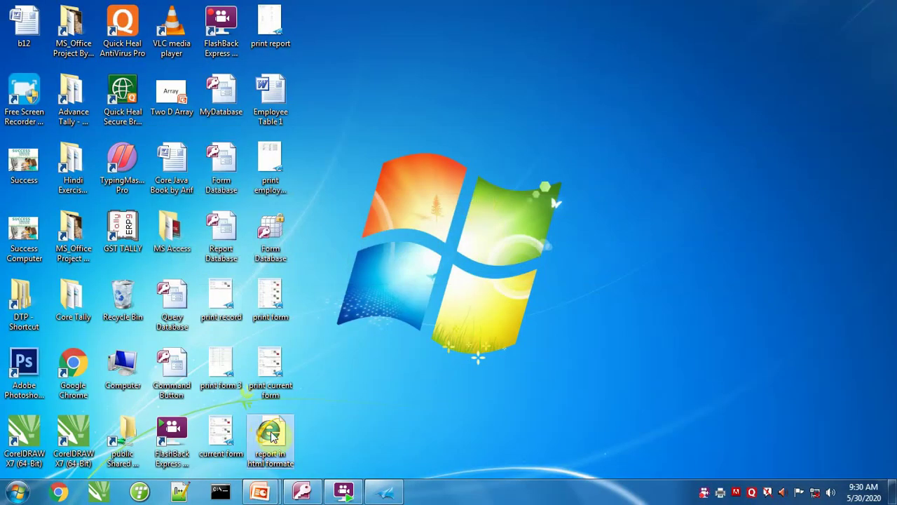
double_click(289, 429)
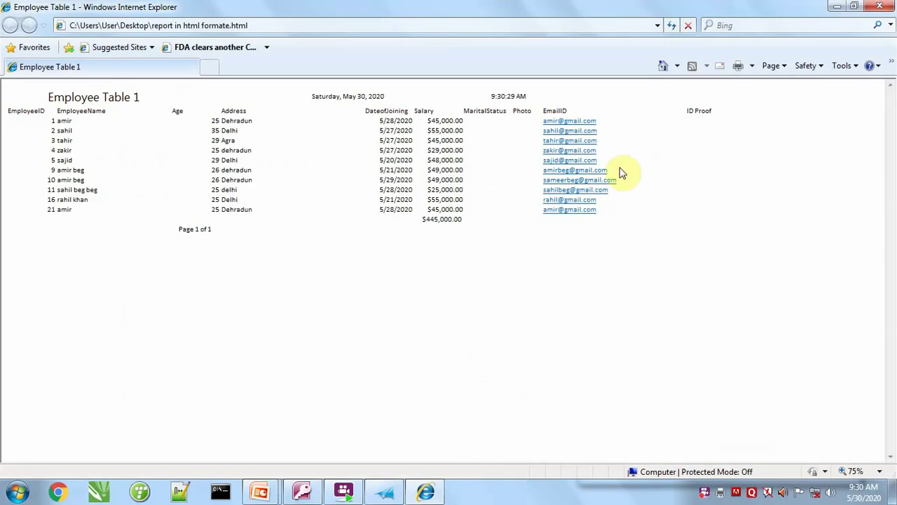
left_click(882, 6)
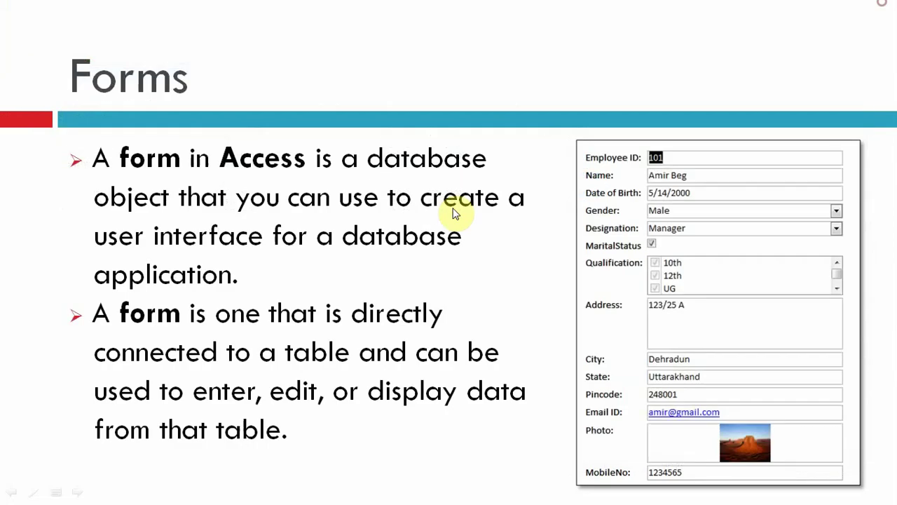
key("alt+Tab")
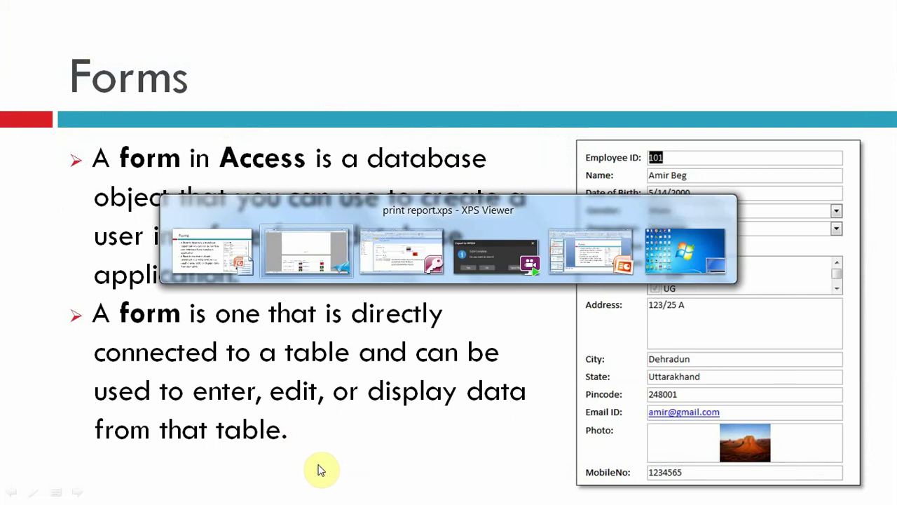
key("alt+Tab")
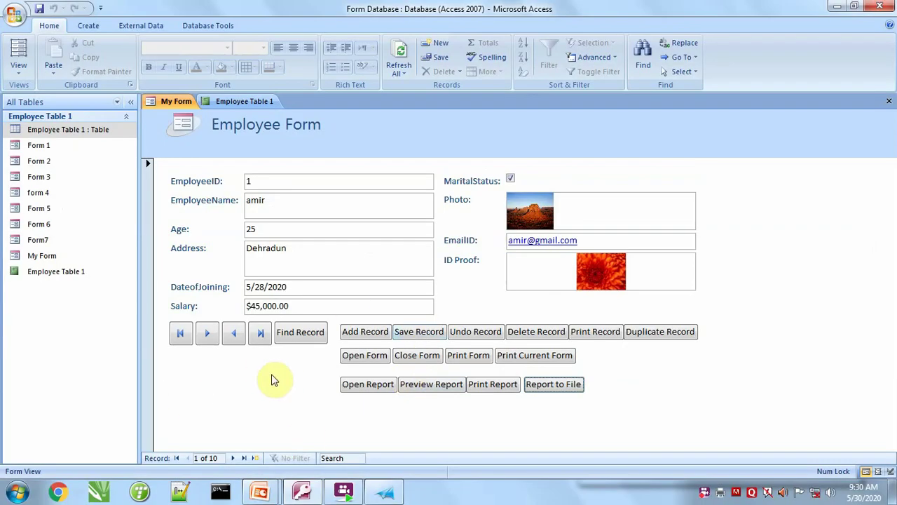
In Design view, add a 'Quit App' text button beside Print Current Form that runs Quit Application.
left_click(19, 69)
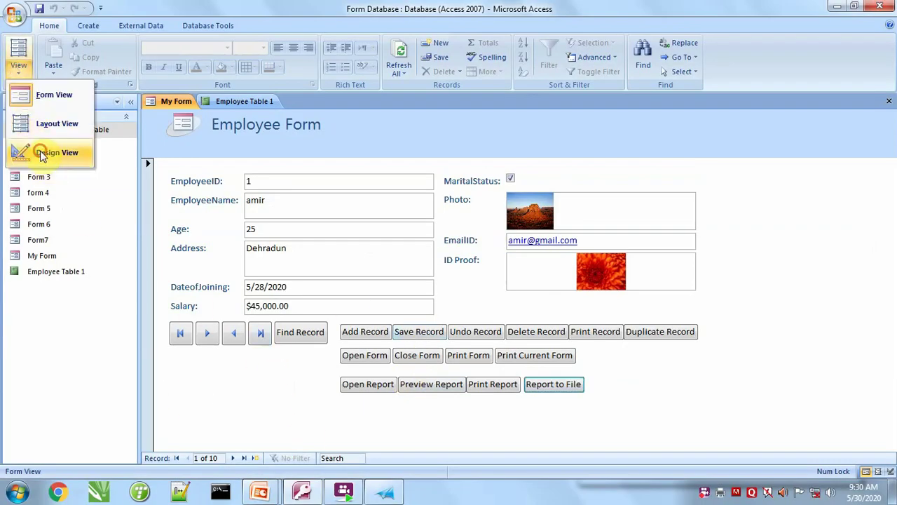
left_click(42, 153)
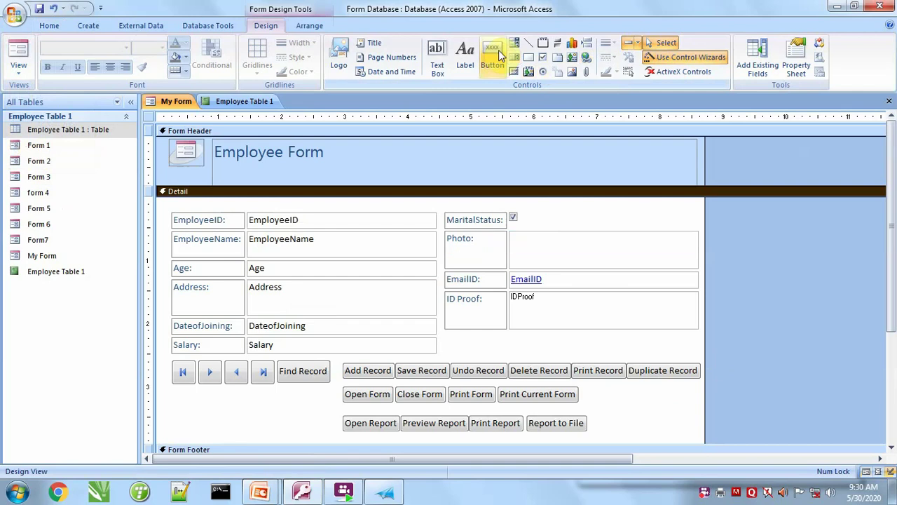
left_click(500, 56)
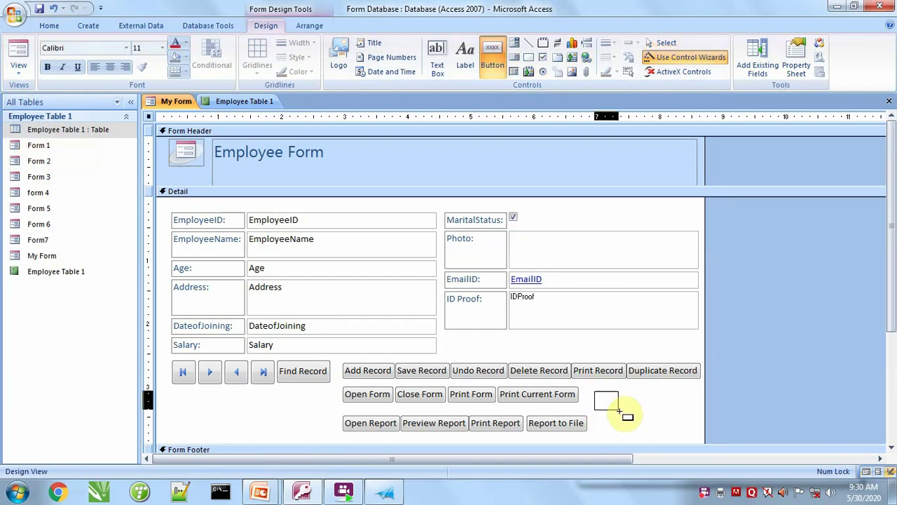
left_click_drag(619, 410, 622, 413)
left_click(412, 219)
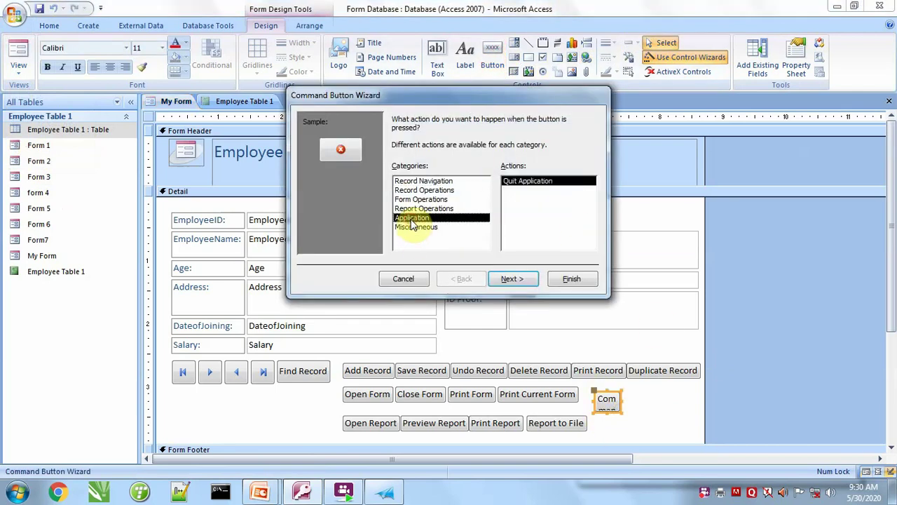
left_click(523, 281)
left_click(410, 172)
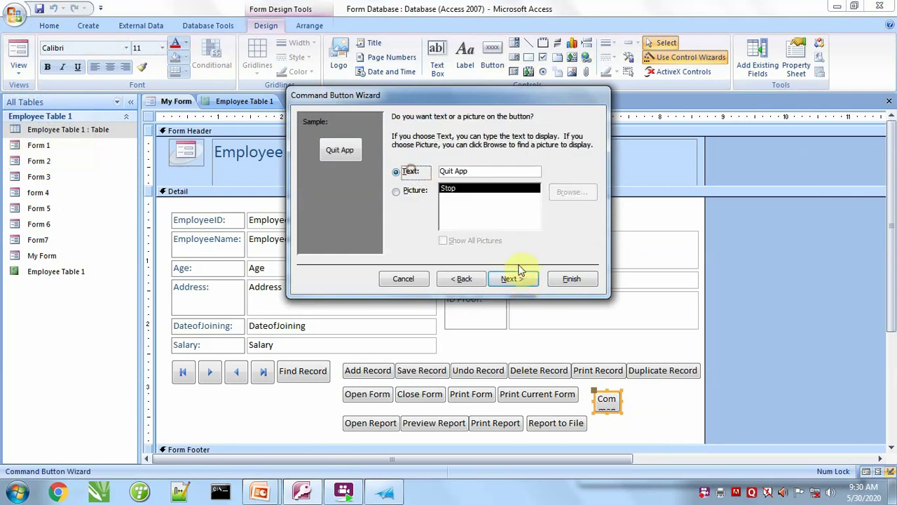
left_click(527, 278)
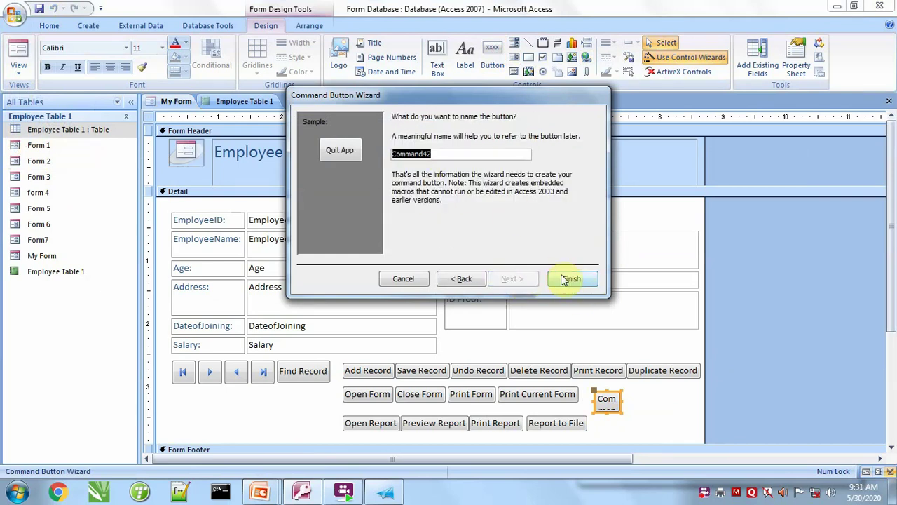
left_click(568, 280)
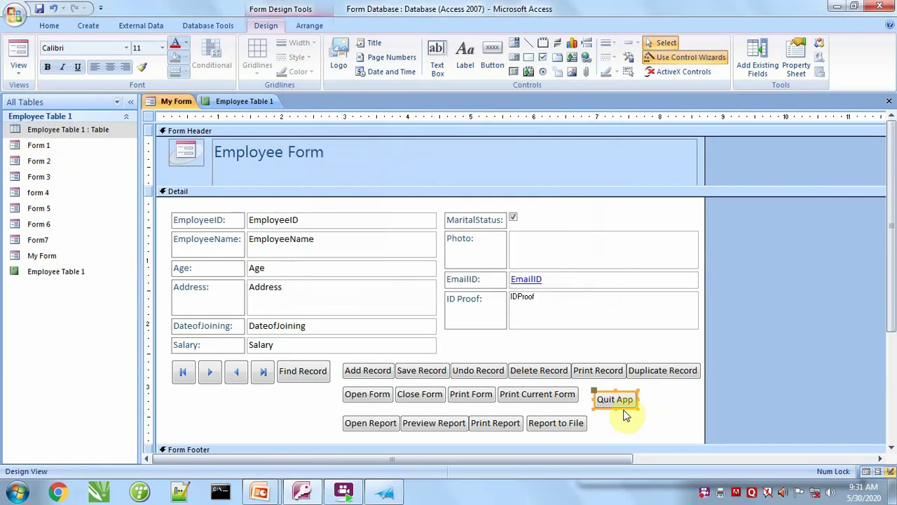
left_click(492, 57)
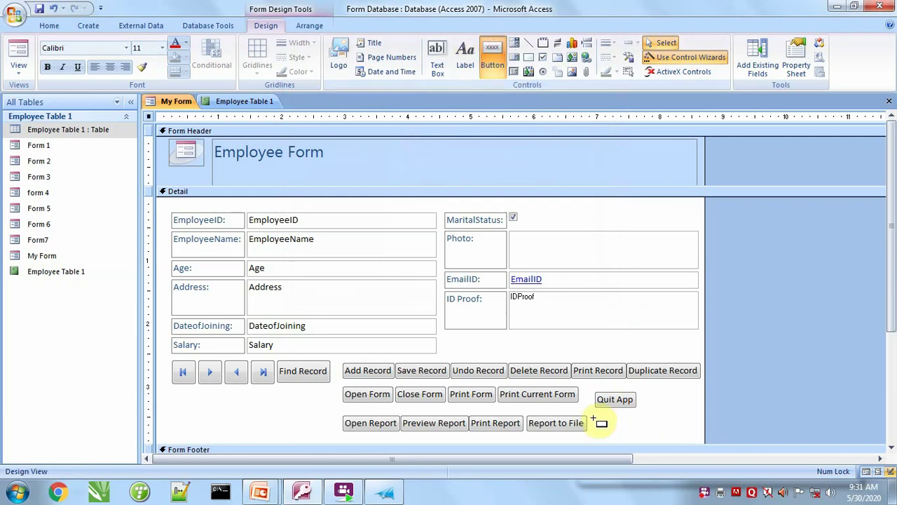
Add a 'Print Table' text button that prints Employee Table 1.
left_click_drag(624, 421, 639, 429)
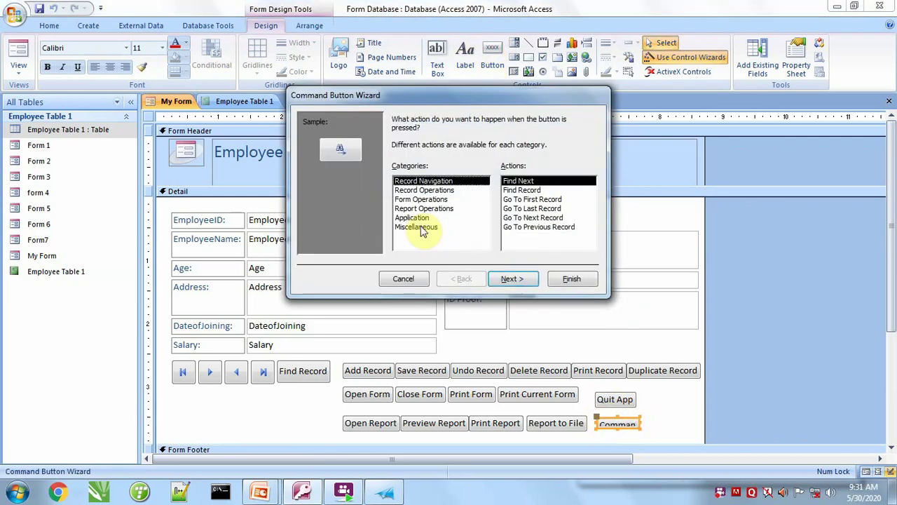
left_click(418, 227)
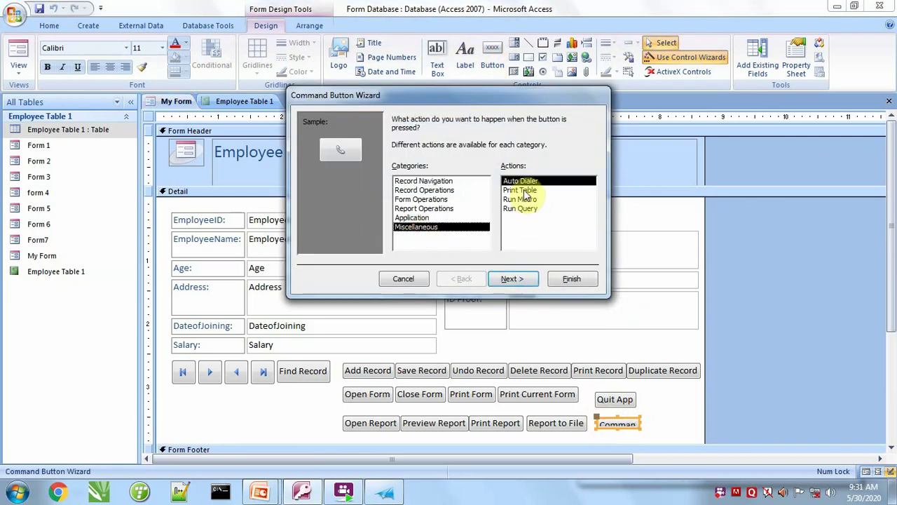
left_click(525, 191)
left_click(511, 279)
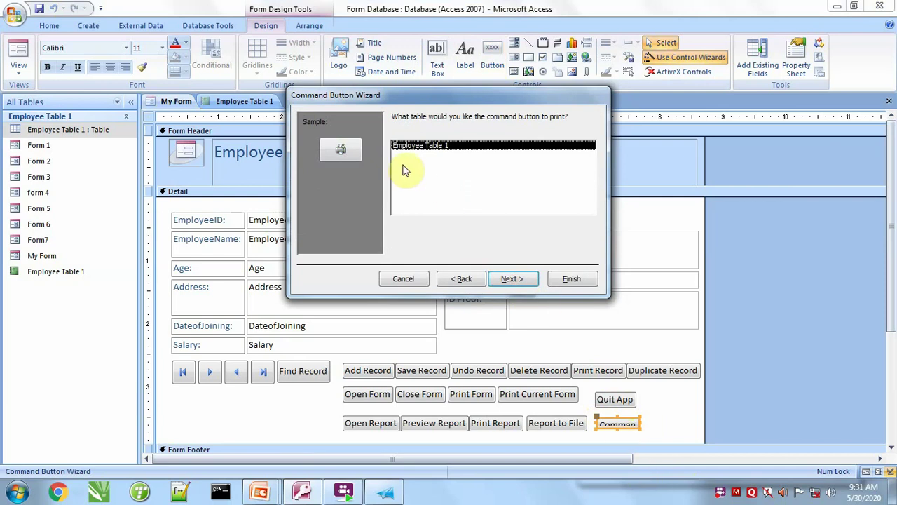
left_click(509, 279)
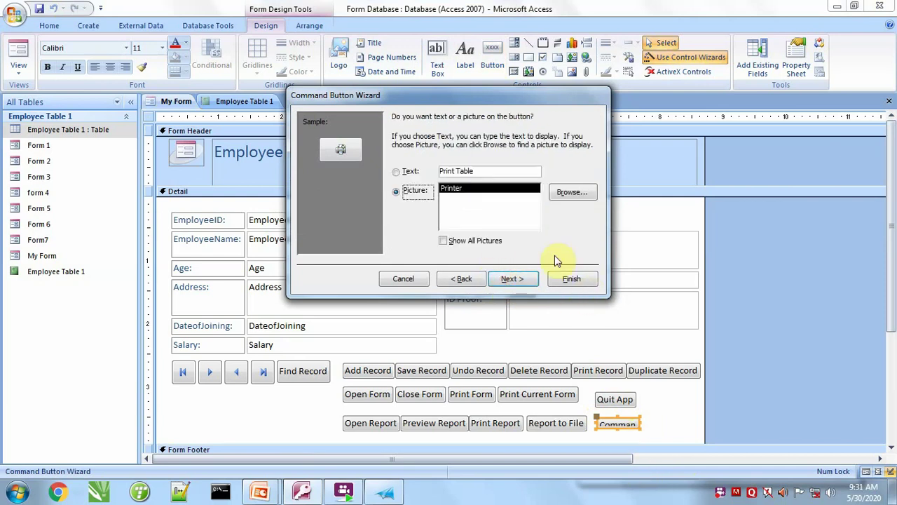
left_click(410, 173)
left_click(514, 279)
left_click(563, 279)
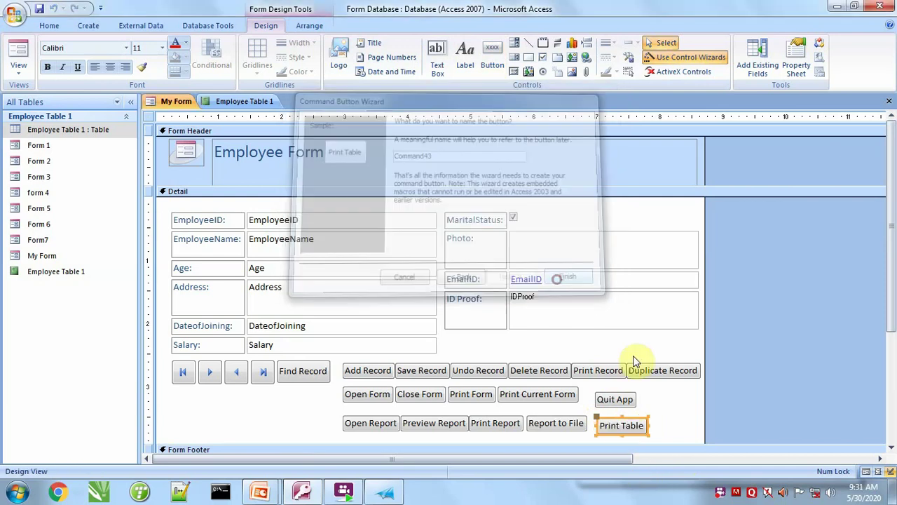
Remove the extra unfinished command button drawn beside Quit App.
left_click(492, 58)
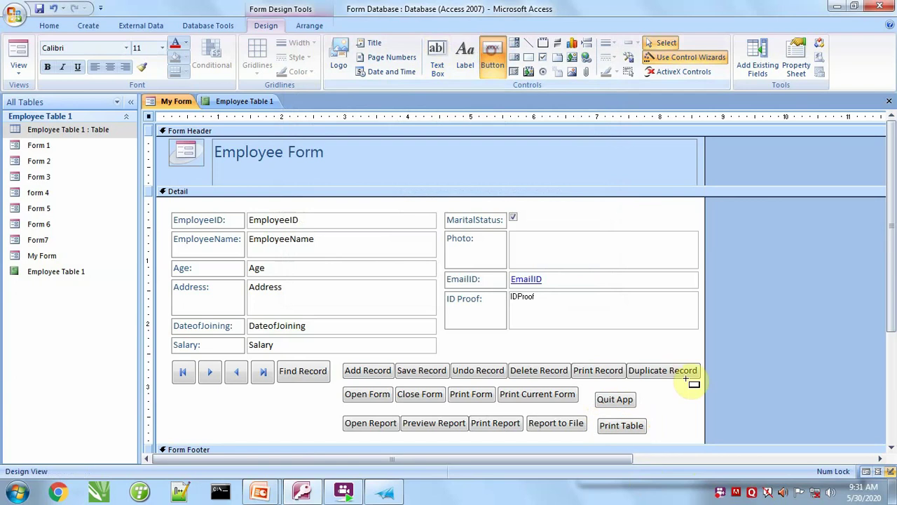
left_click_drag(654, 390, 689, 408)
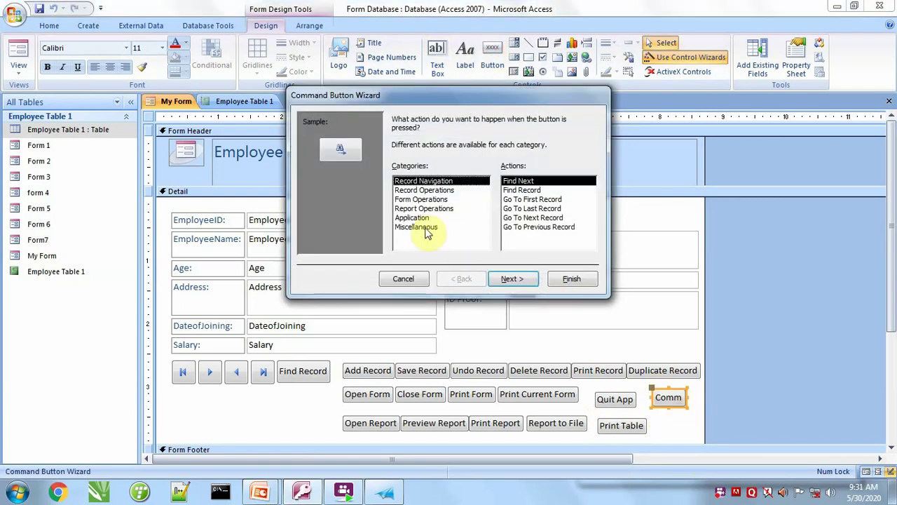
left_click(439, 227)
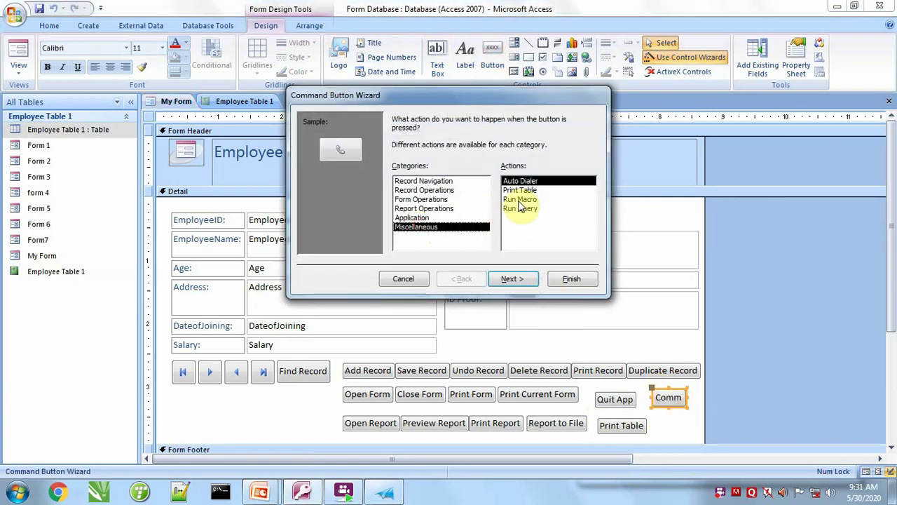
left_click(405, 280)
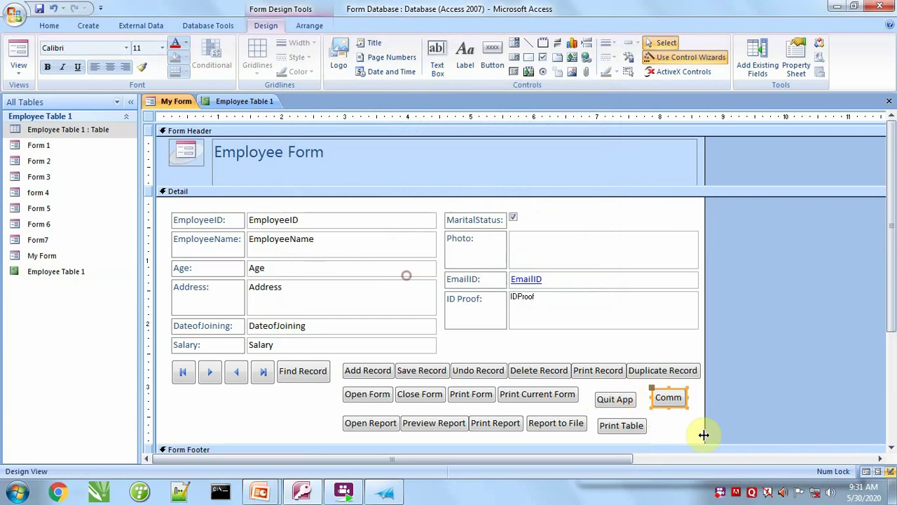
key("Delete")
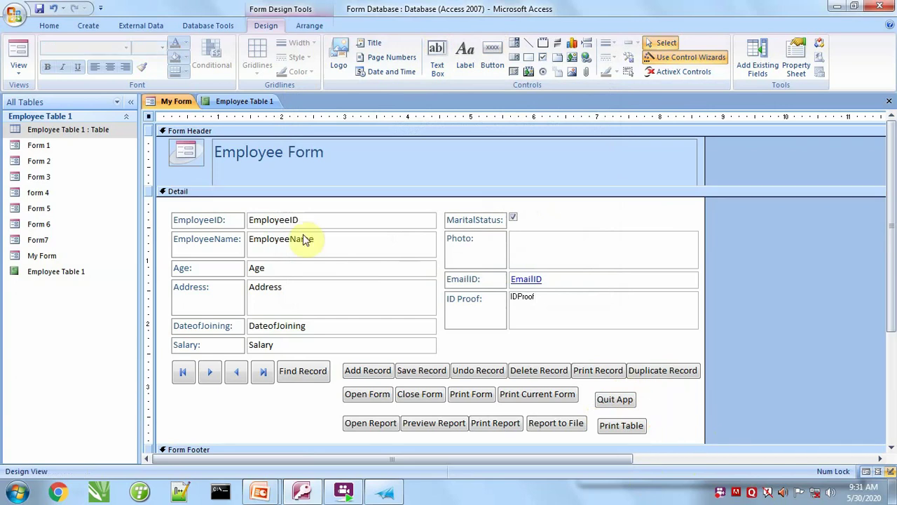
left_click(31, 129)
left_click(88, 25)
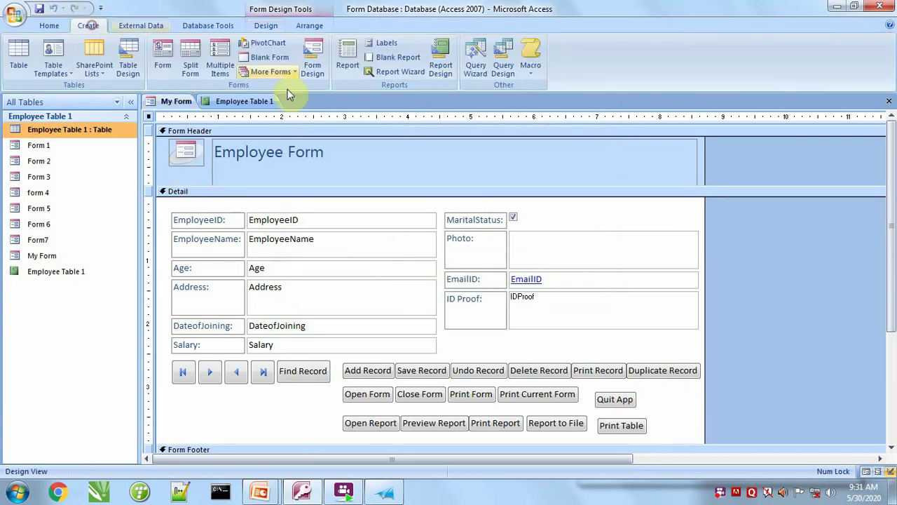
Create a new macro with a MsgBox action, its message and 'Message Box Demo' title, type Critical.
left_click(525, 75)
left_click(550, 92)
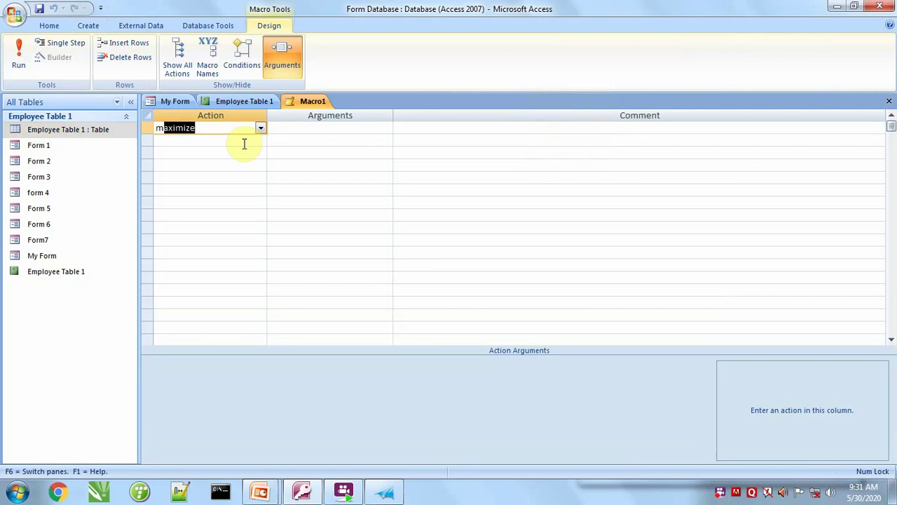
key("Tab")
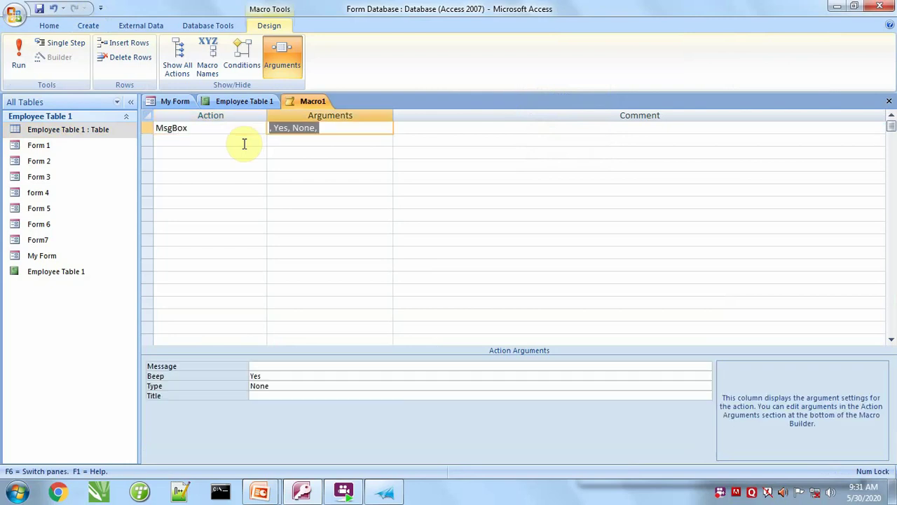
left_click(256, 365)
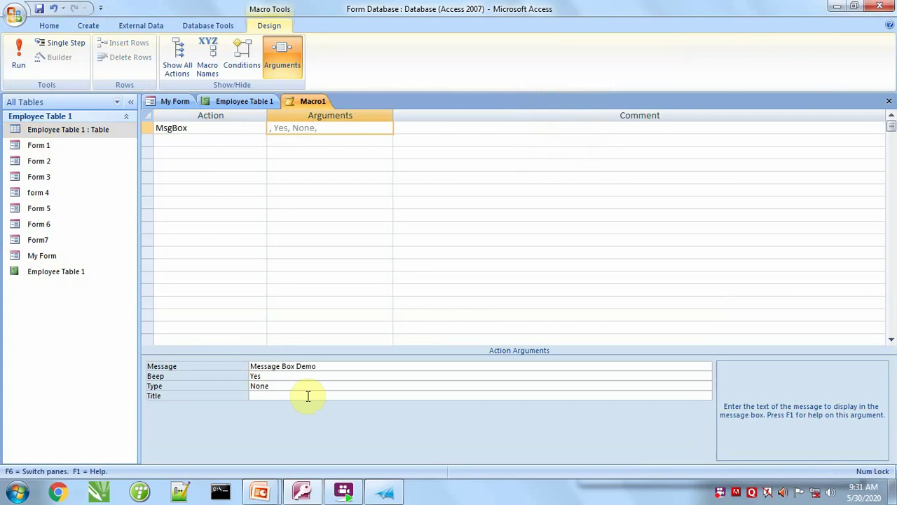
left_click(301, 396)
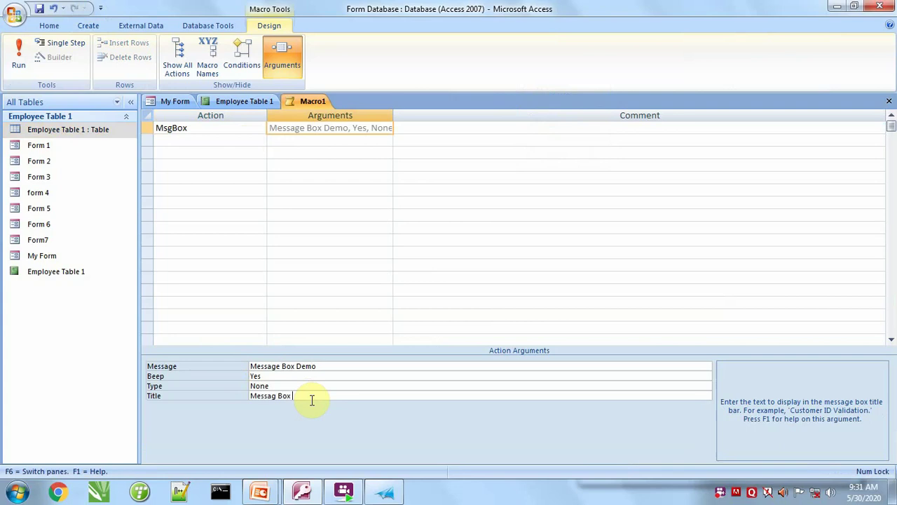
left_click(283, 386)
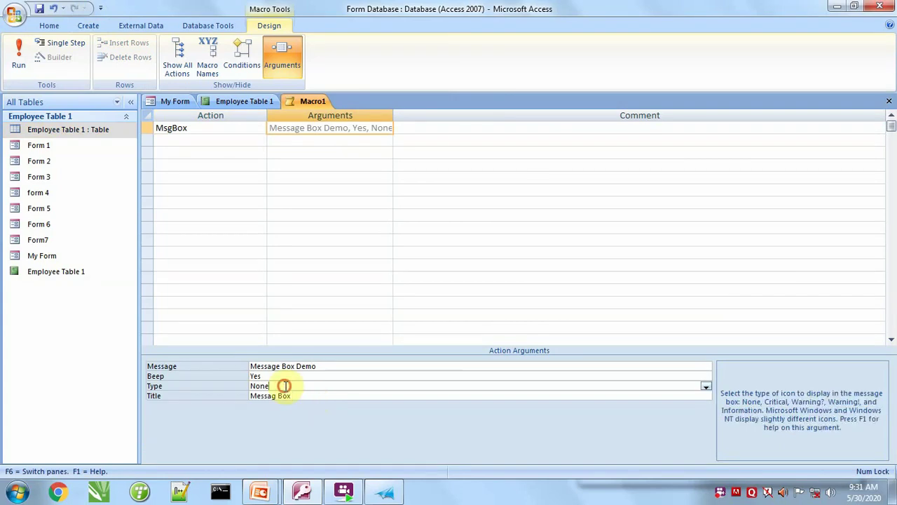
left_click(706, 386)
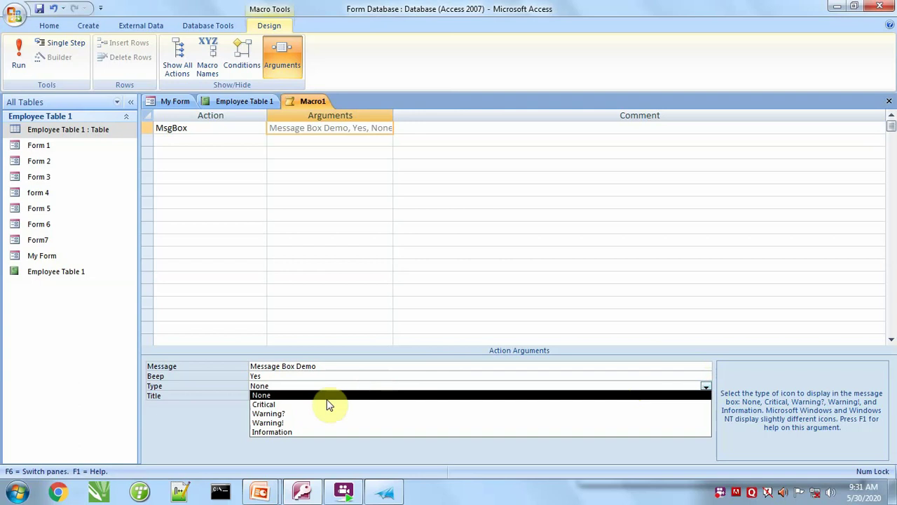
left_click(262, 404)
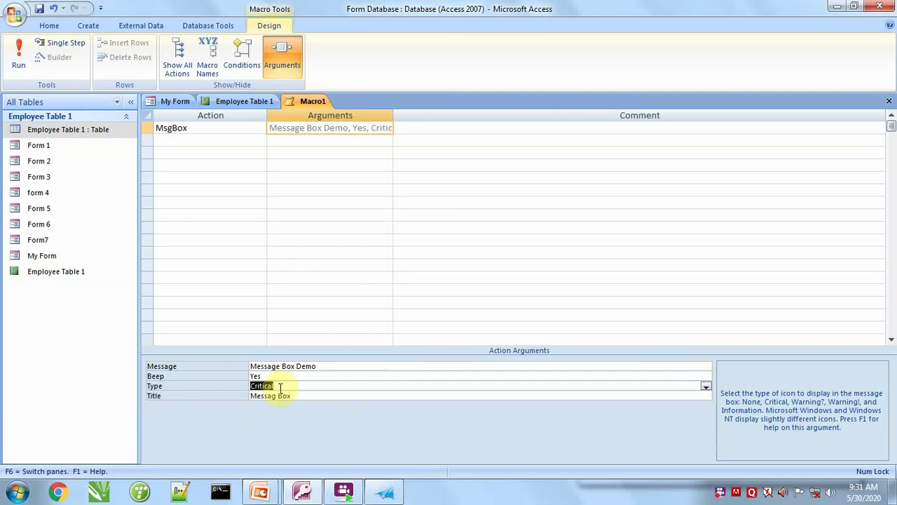
Run the macro, saving it as 'message box macro', then close the macro and My Form.
left_click(19, 56)
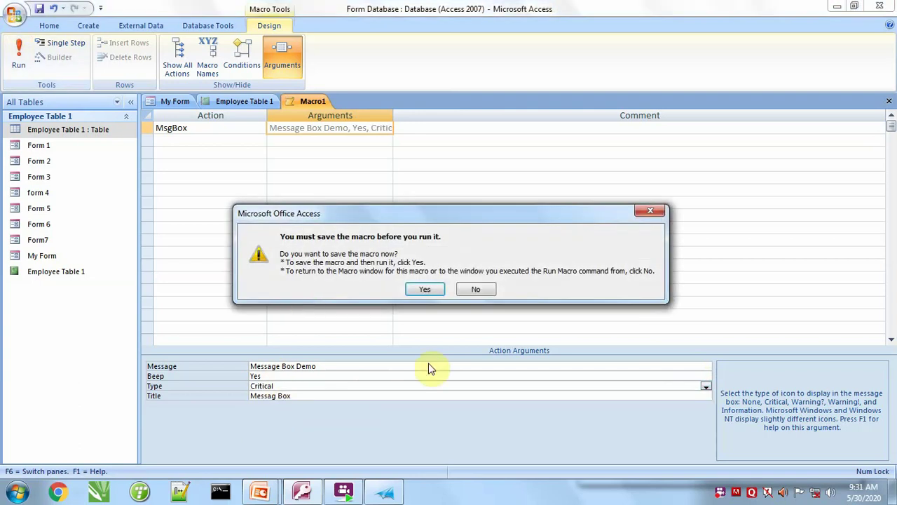
left_click(425, 288)
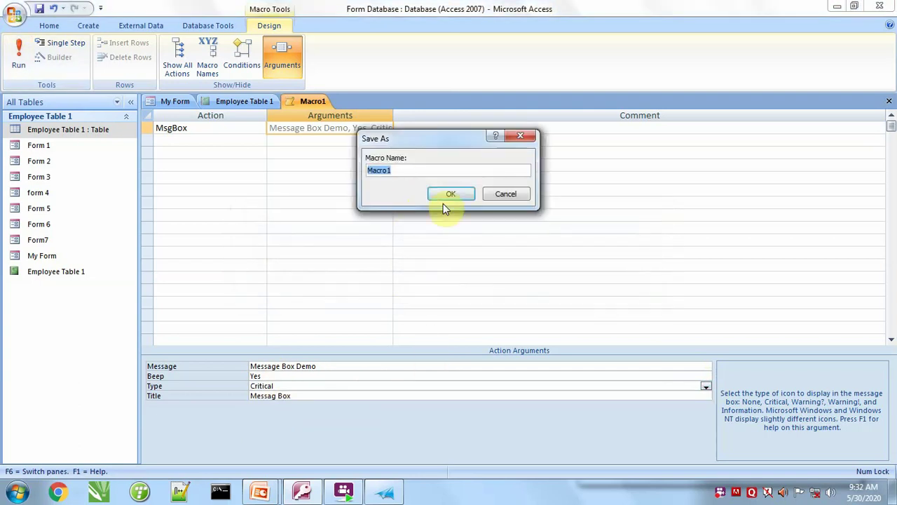
type("message box m")
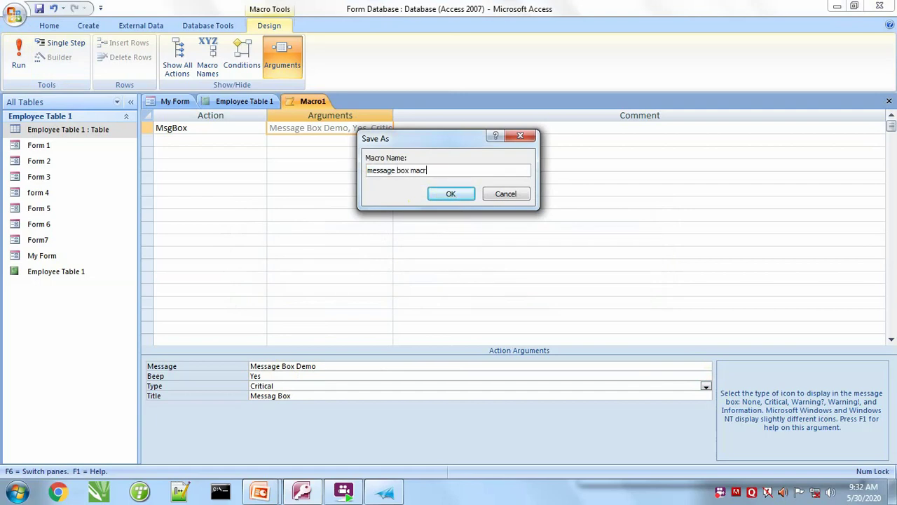
left_click(452, 195)
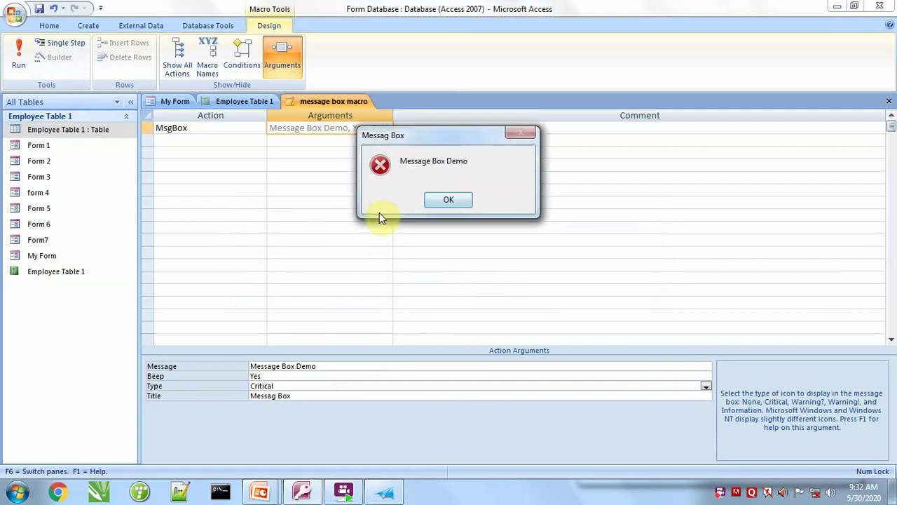
left_click(449, 200)
left_click(889, 102)
left_click(889, 102)
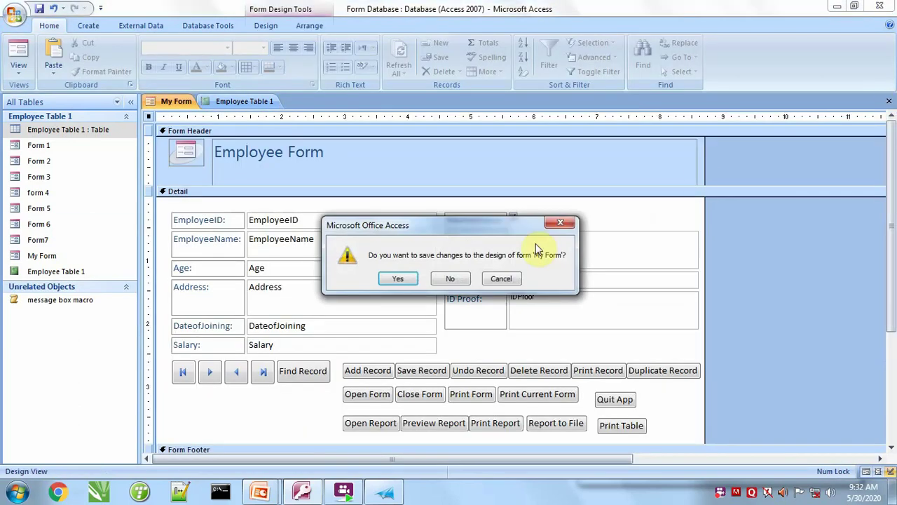
Save My Form, test-run the message box macro, and reopen My Form in Design view.
left_click(400, 278)
left_click(889, 101)
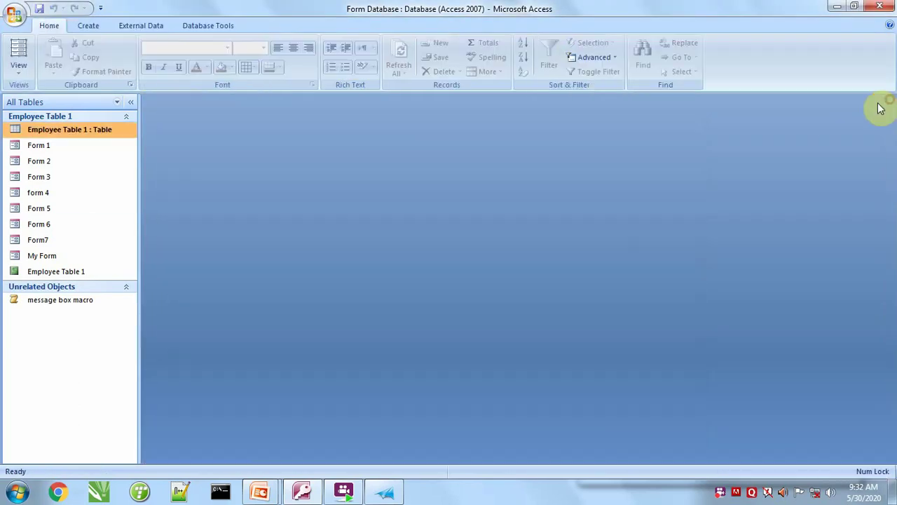
left_click(82, 300)
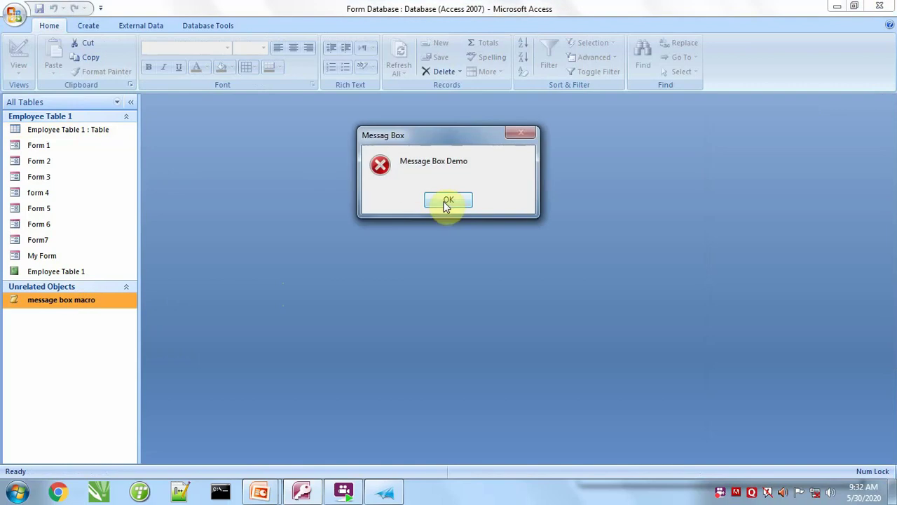
left_click(447, 202)
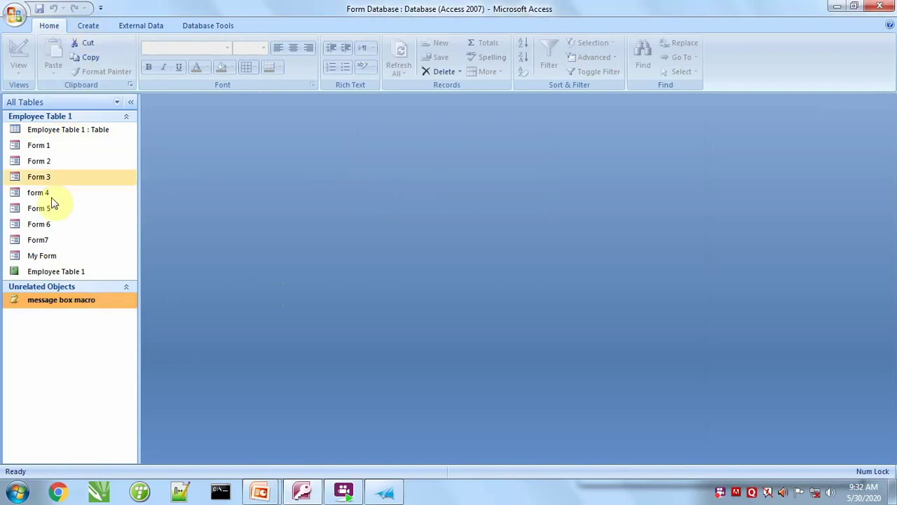
left_click(37, 258)
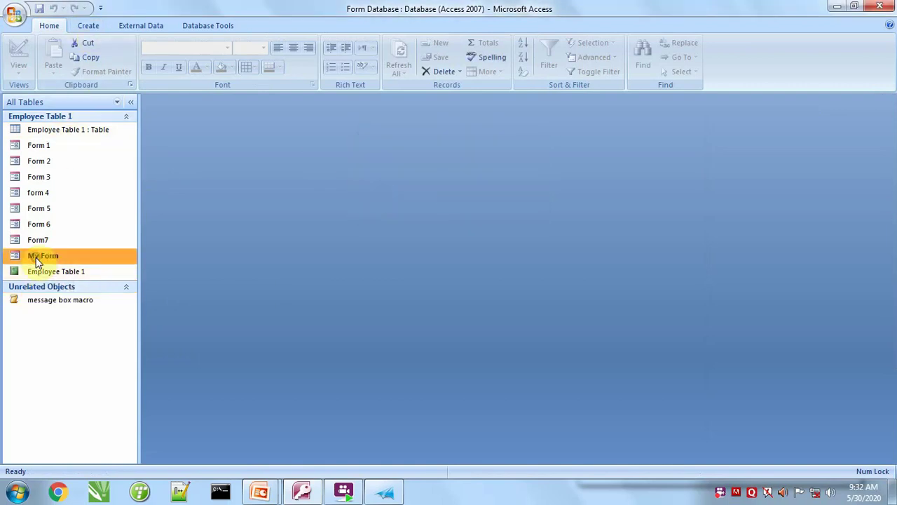
right_click(34, 257)
left_click(95, 300)
Add a 'Run Macro' text button beside Quit App that runs the message box macro.
left_click(683, 57)
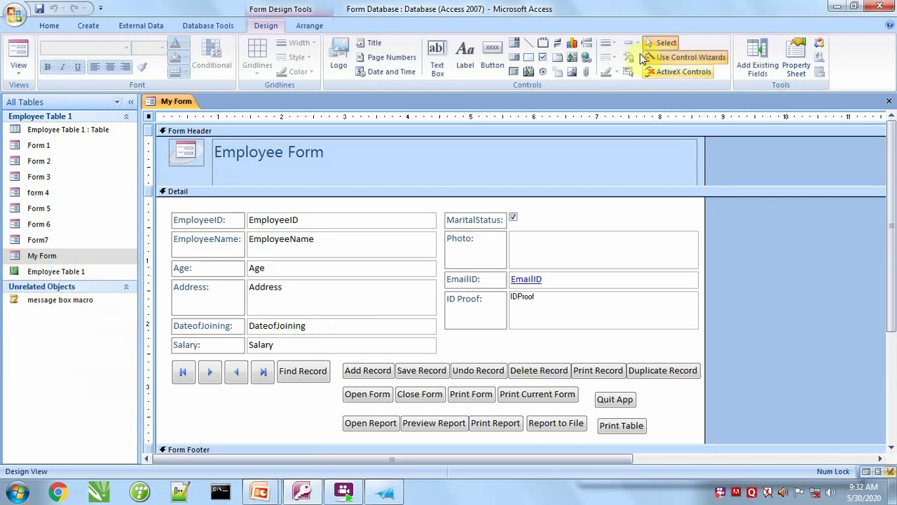
left_click(492, 57)
left_click_drag(656, 382, 679, 408)
left_click(416, 227)
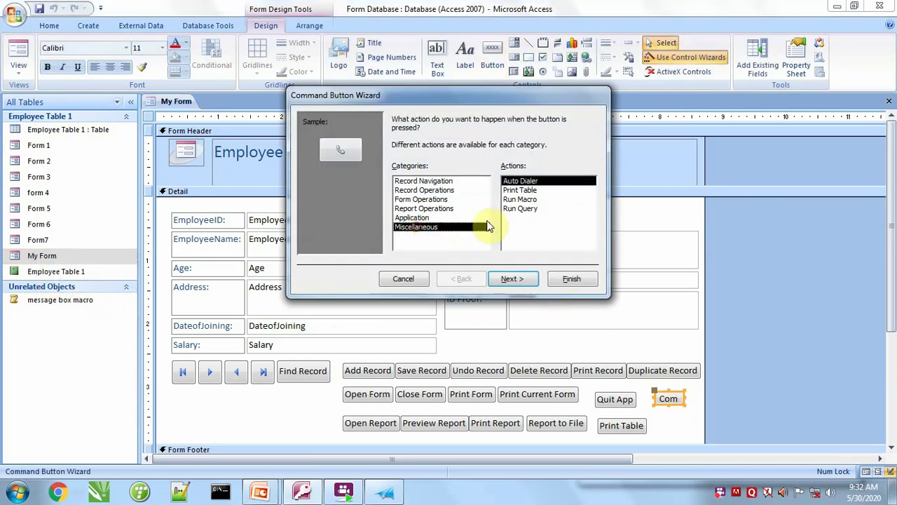
left_click(519, 199)
left_click(512, 279)
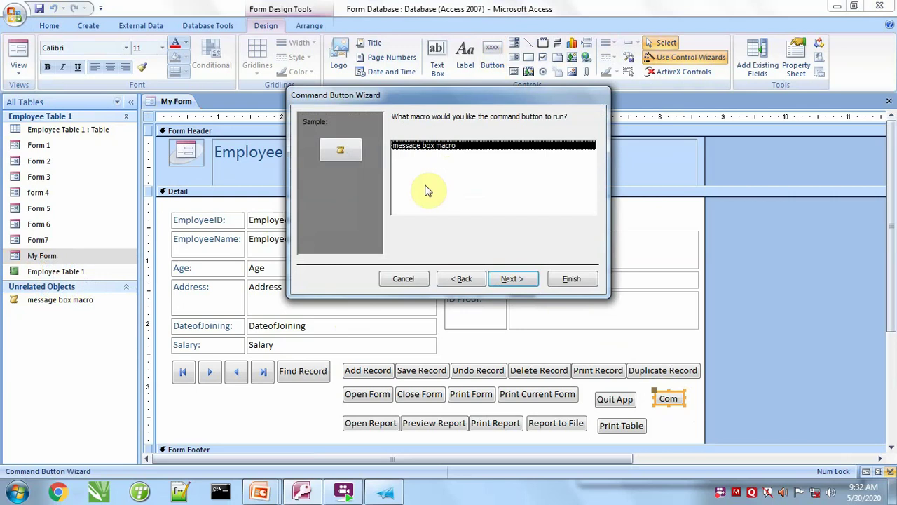
left_click(514, 277)
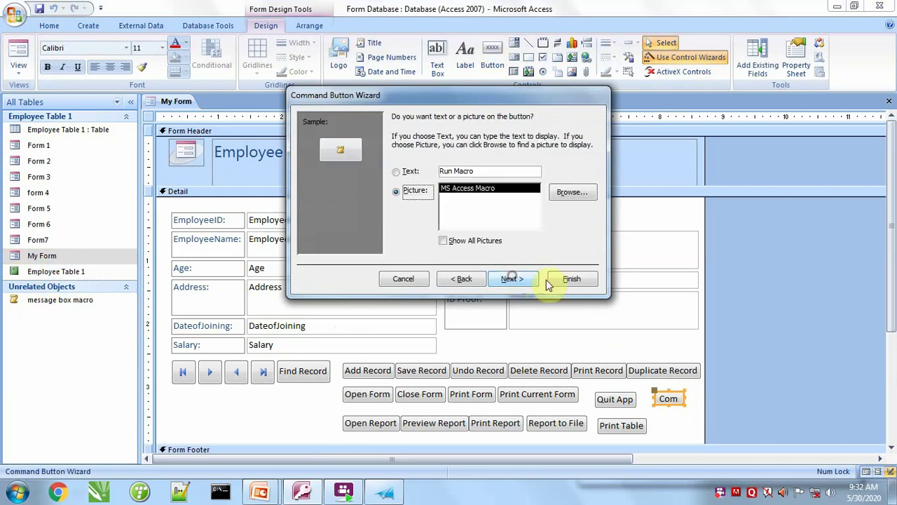
left_click(411, 174)
left_click(512, 278)
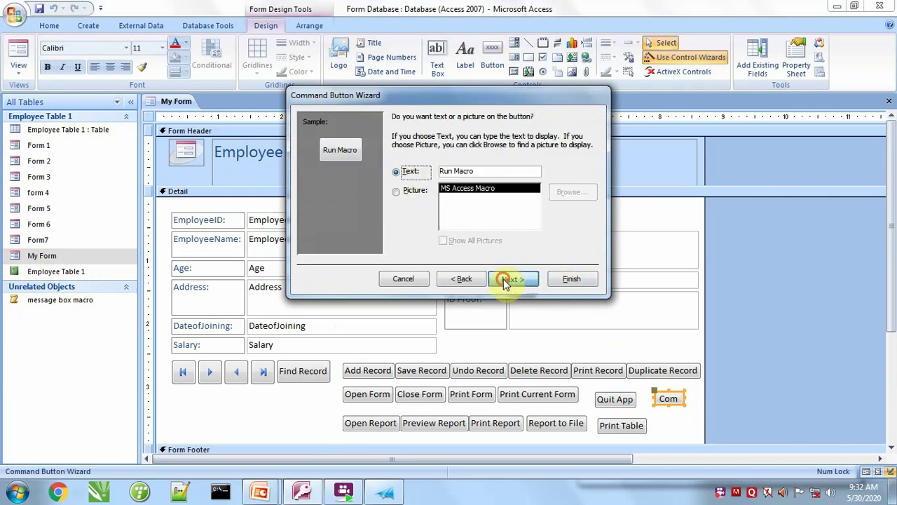
left_click(571, 278)
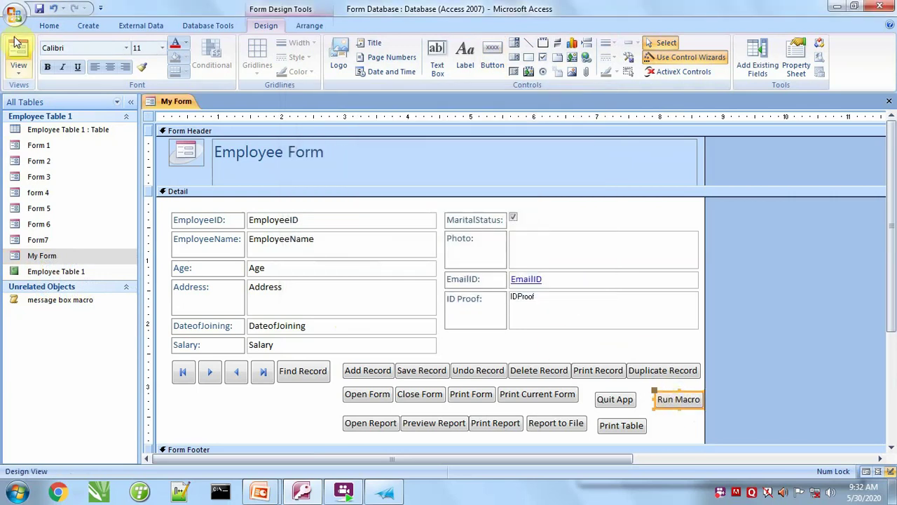
In Form view, use the Run Macro button to confirm the Critical alert appears.
left_click(18, 57)
left_click(666, 362)
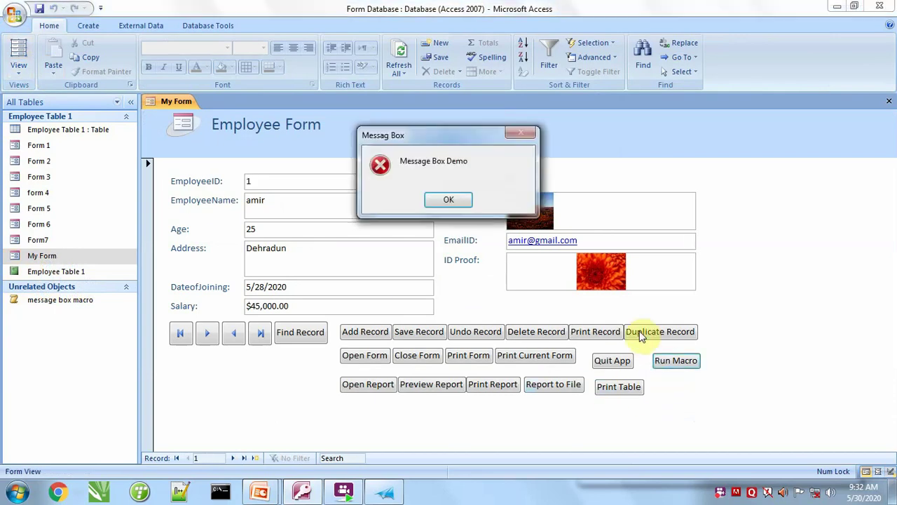
left_click(444, 201)
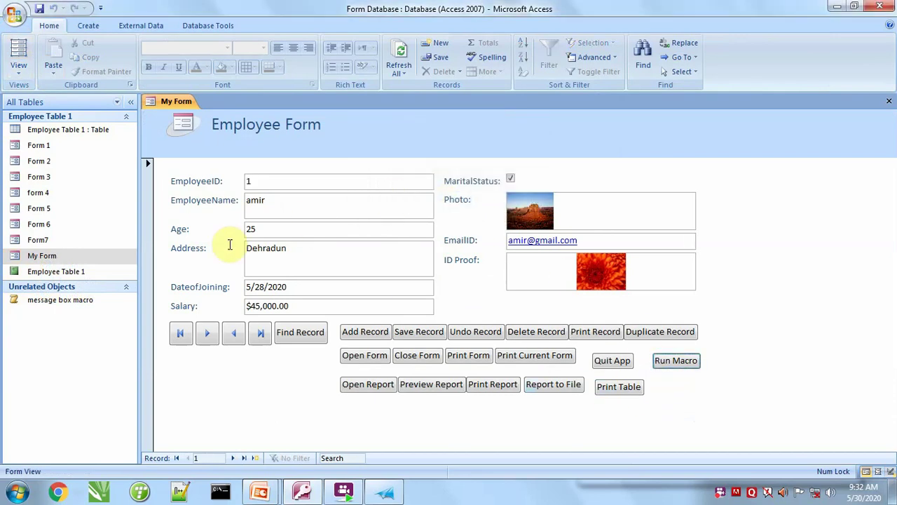
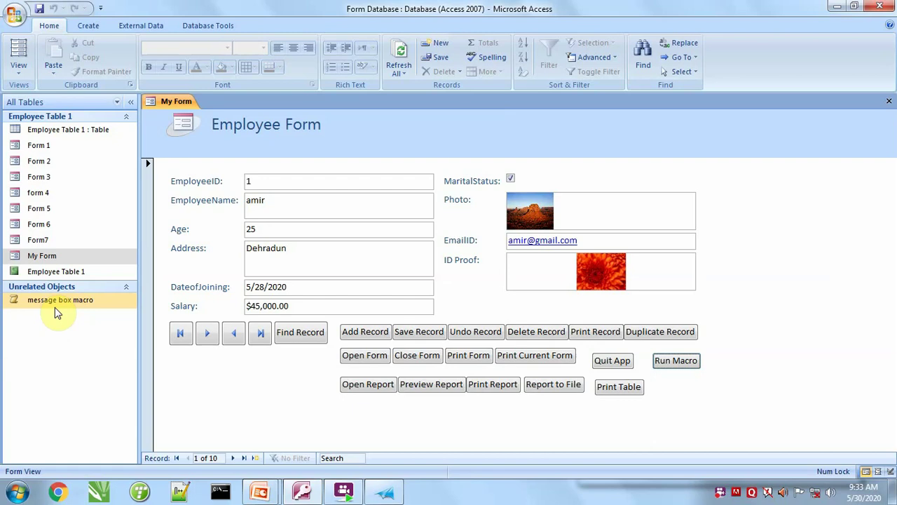
Print Employee Table 1 to the XPS file 'print table', close the viewer, then use Quit App.
left_click(623, 390)
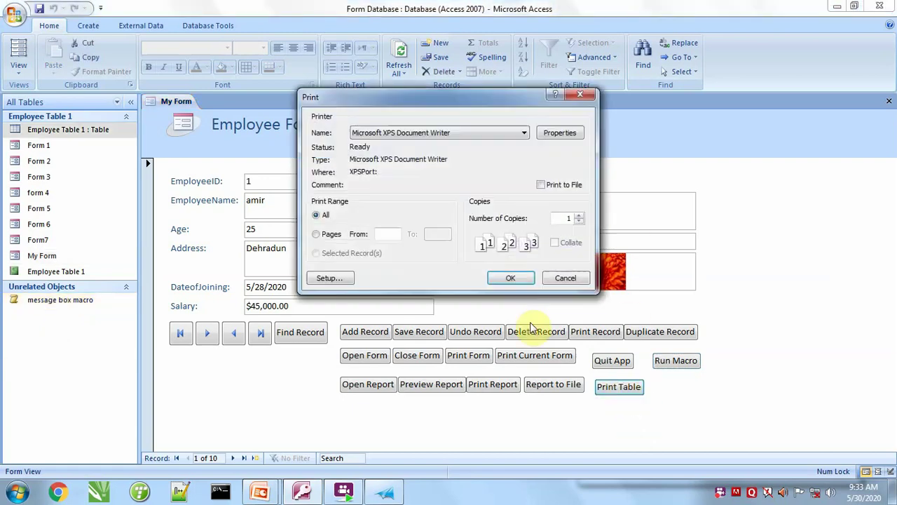
left_click(510, 277)
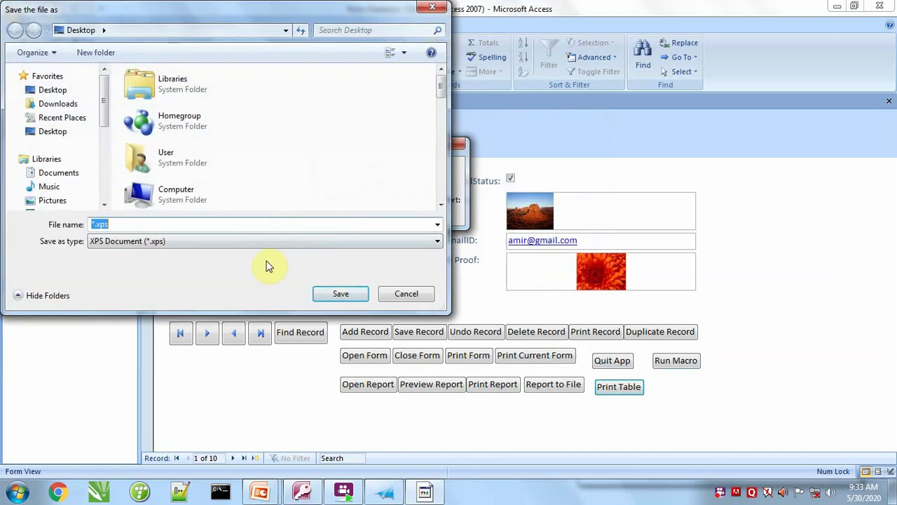
type("print table")
key("Return")
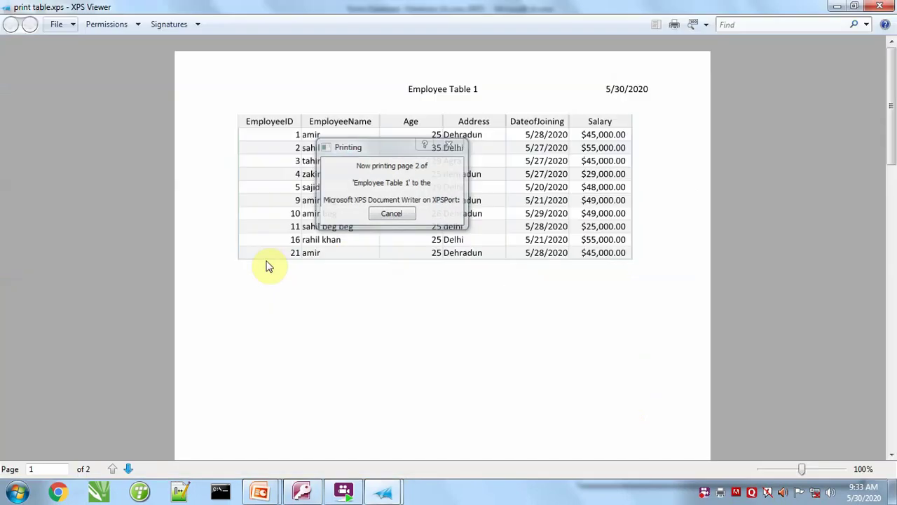
left_click(882, 5)
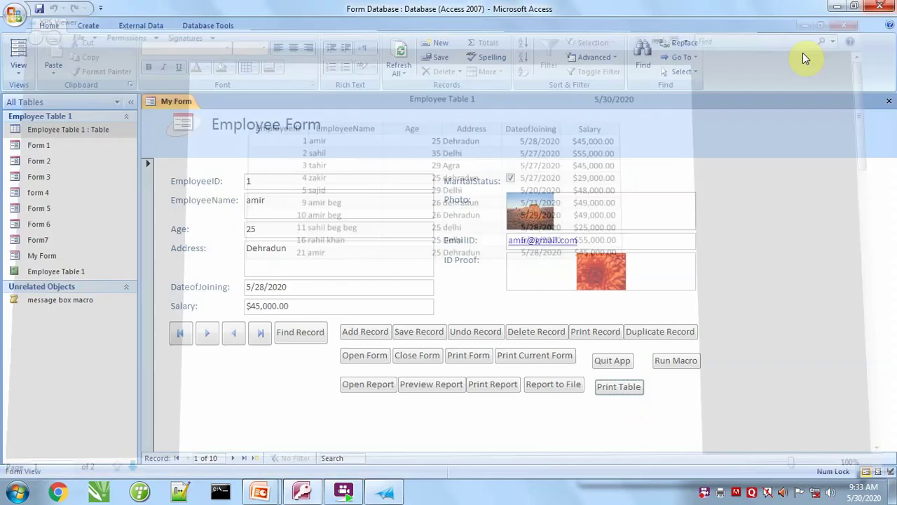
left_click(608, 366)
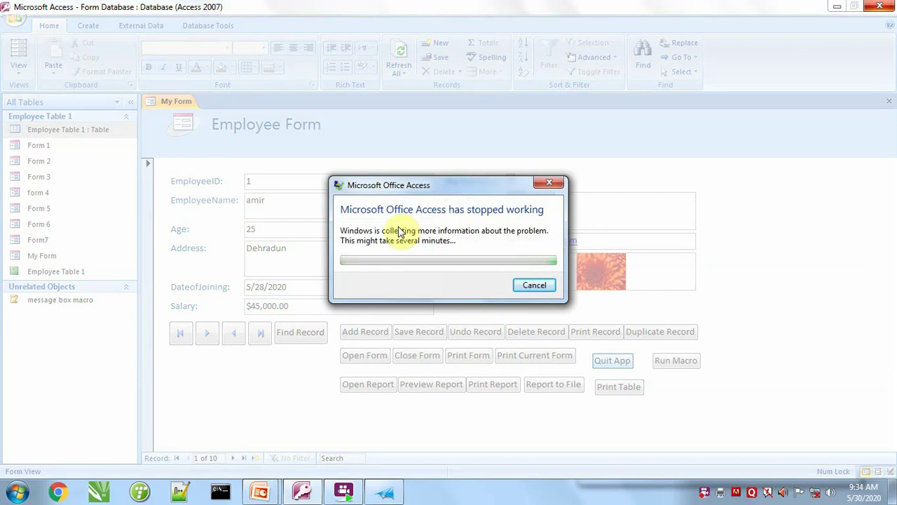
Cancel the 'Microsoft Office Access has stopped working' dialog so Access closes.
left_click(548, 286)
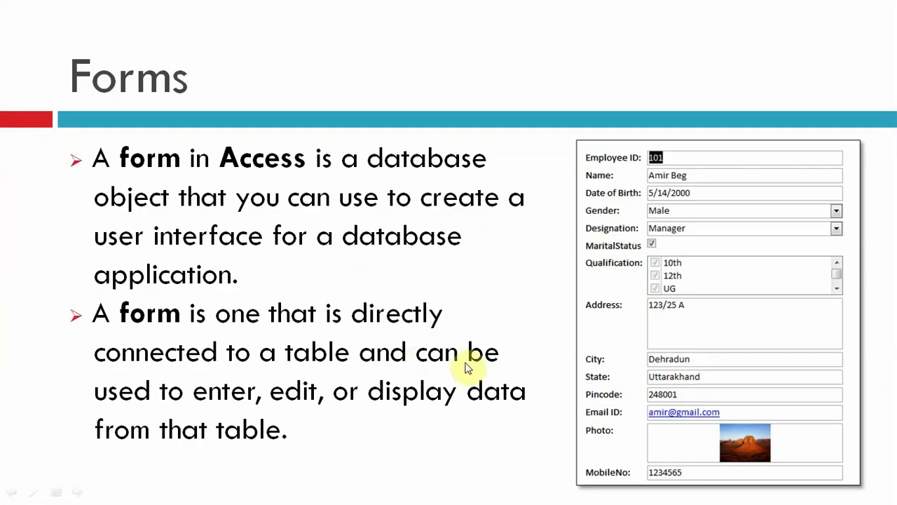
Switch to the desktop and reopen the Form Database file.
key("alt+Tab")
key("alt+Tab")
key("alt+Tab")
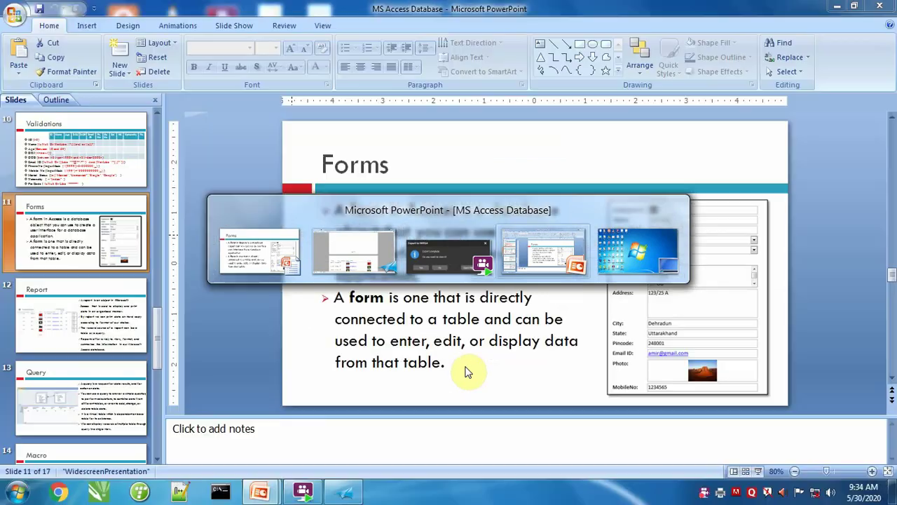
key("alt+Tab")
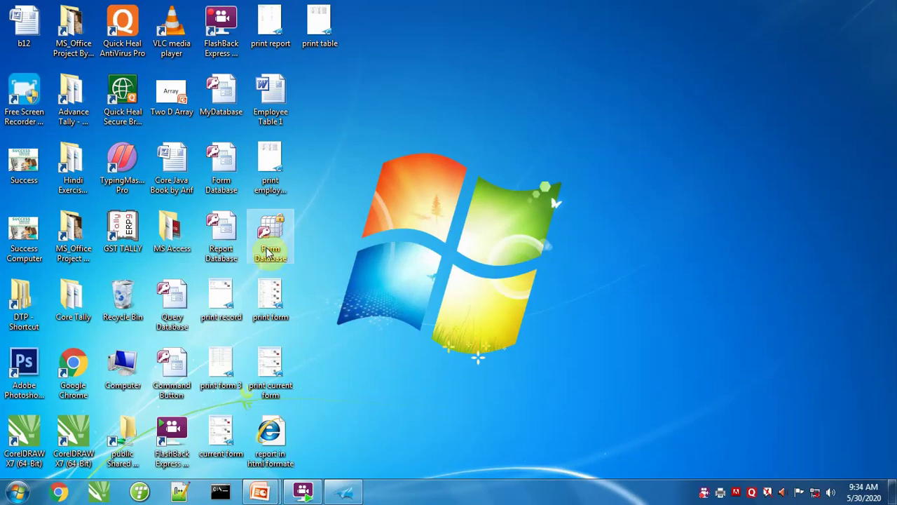
double_click(271, 233)
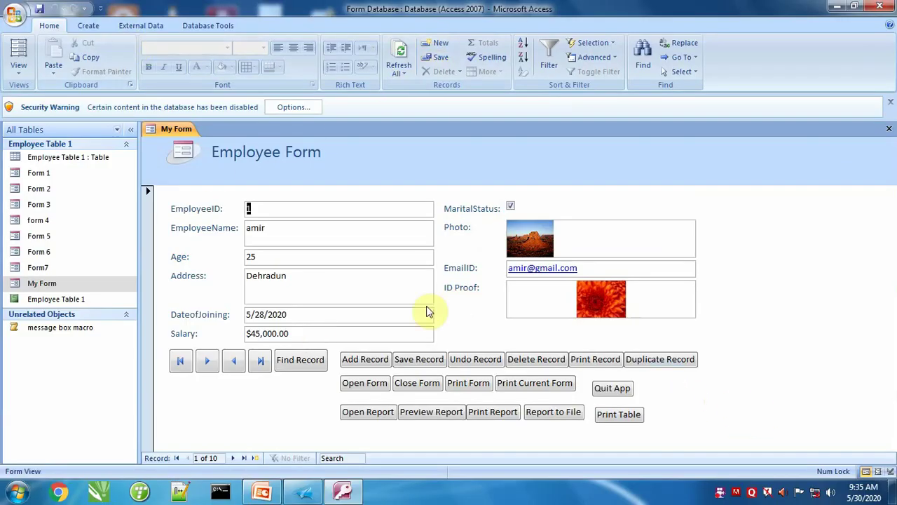
Switch My Form to Design view.
left_click(18, 70)
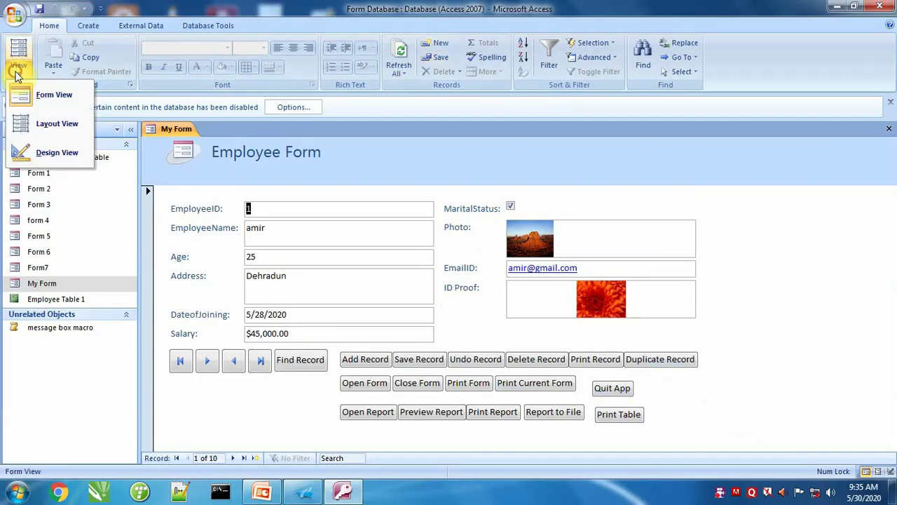
left_click(44, 150)
scroll(659, 337, "down", 3)
scroll(655, 293, "up", 2)
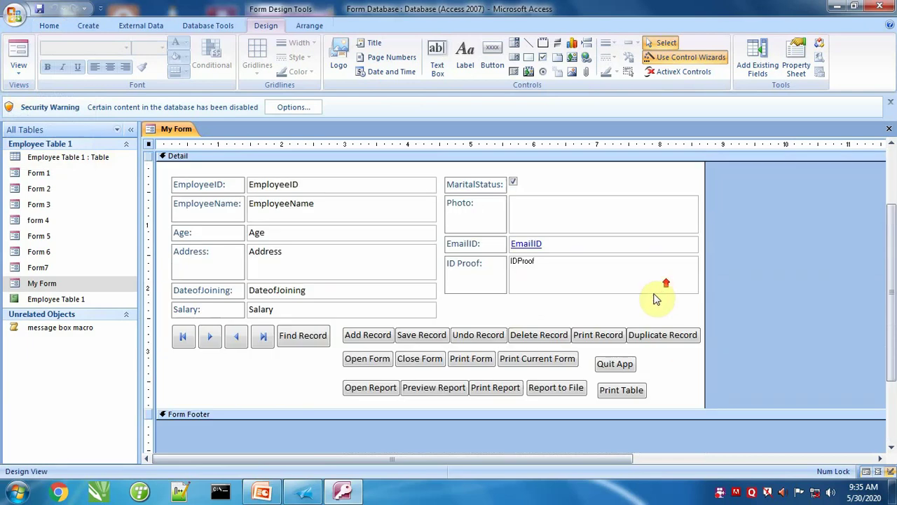
Add a 'Run Macro' text button running the message box macro, aligned level with Quit App.
left_click(488, 54)
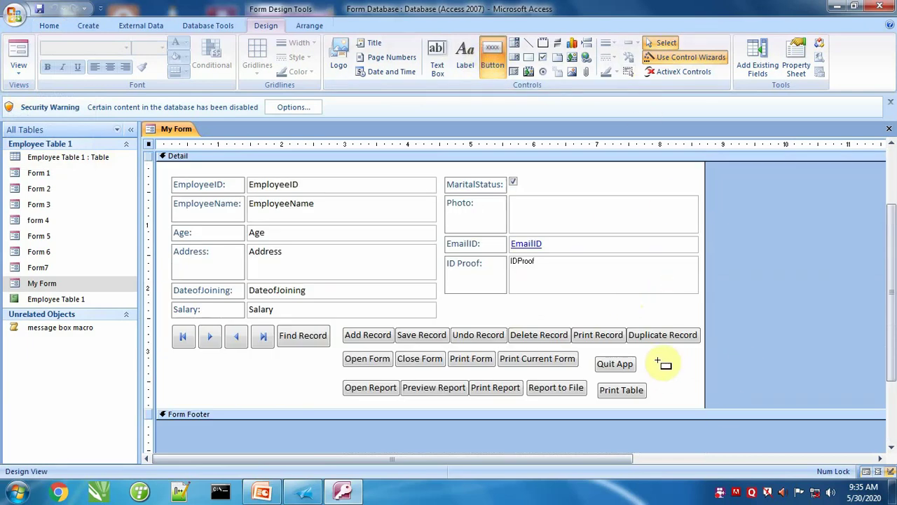
left_click_drag(658, 362, 695, 378)
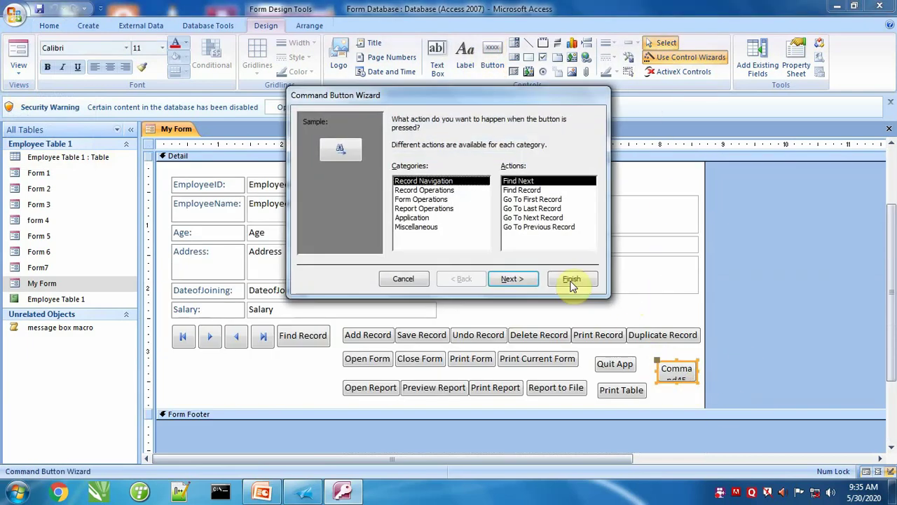
left_click(417, 227)
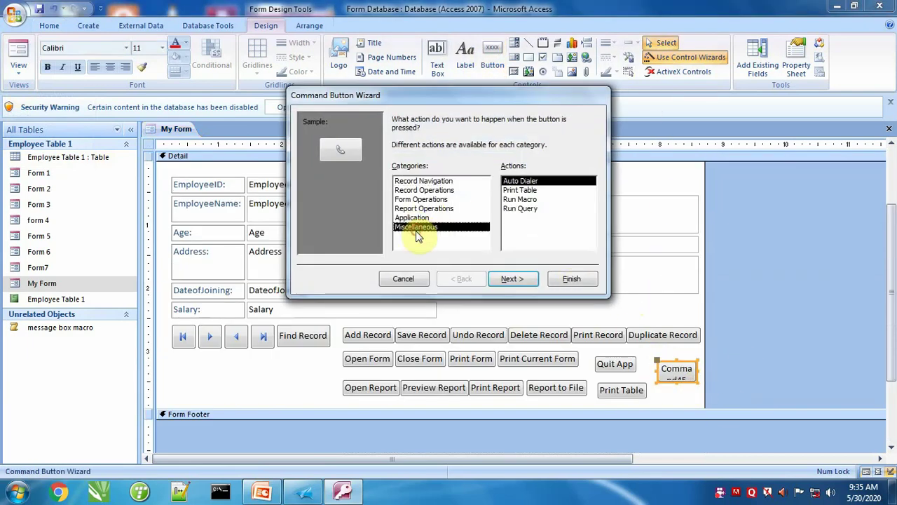
left_click(520, 200)
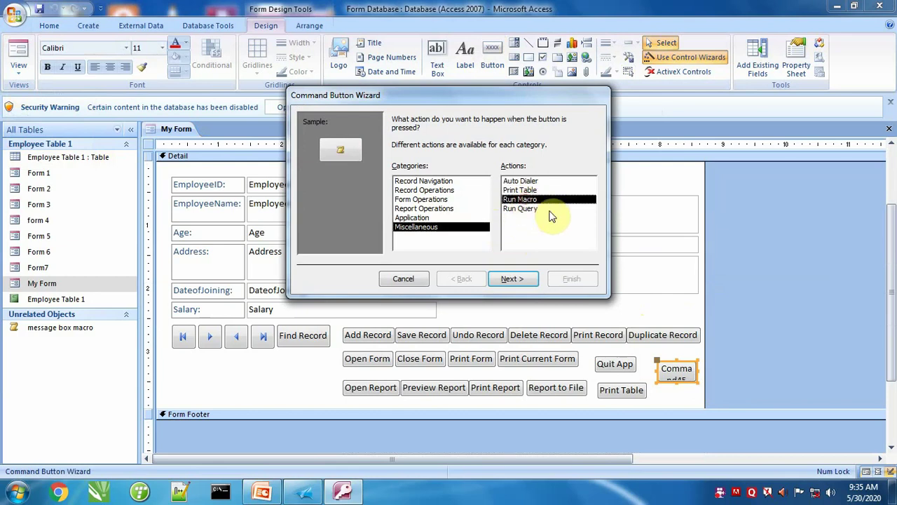
left_click(509, 280)
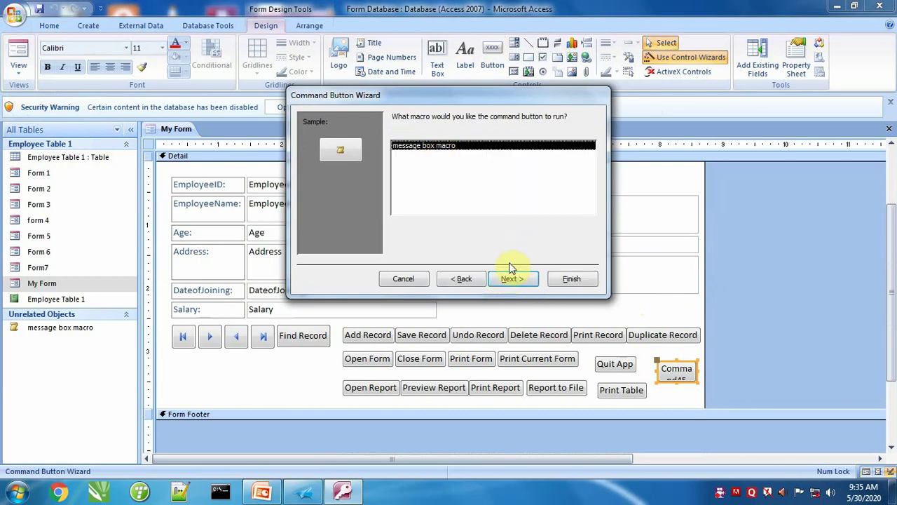
left_click(511, 277)
left_click(396, 172)
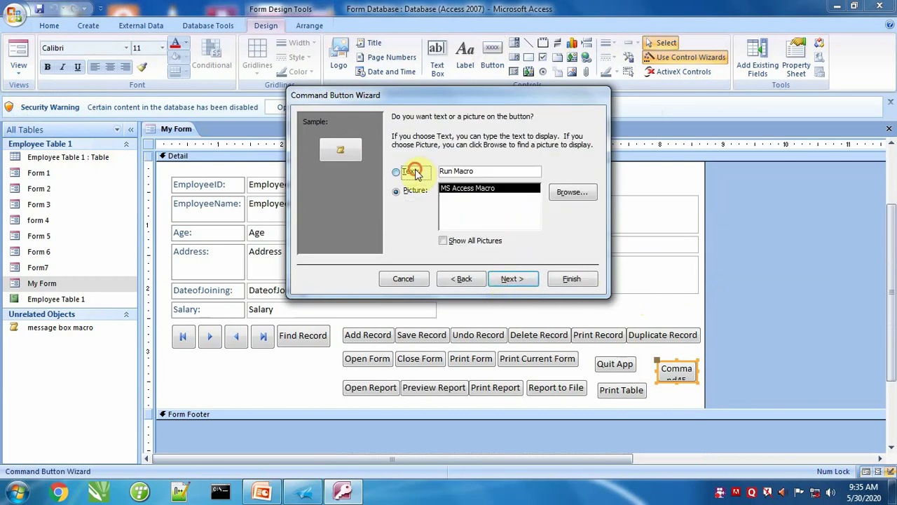
left_click(512, 278)
left_click(572, 278)
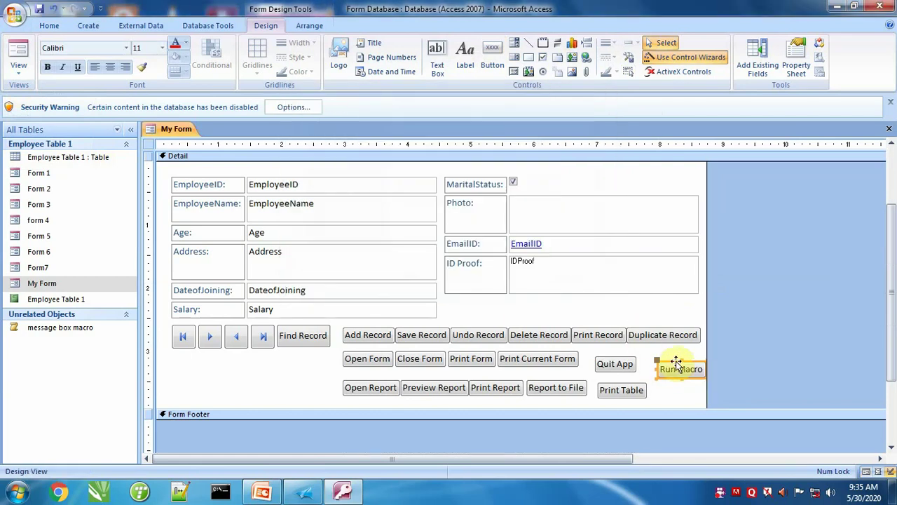
left_click(678, 368)
mouse_move(679, 368)
left_mouse_down()
mouse_move(671, 360)
mouse_move(697, 400)
left_mouse_up()
Start another button with the Run Query action, then cancel its wizard.
left_click(493, 56)
left_click(417, 227)
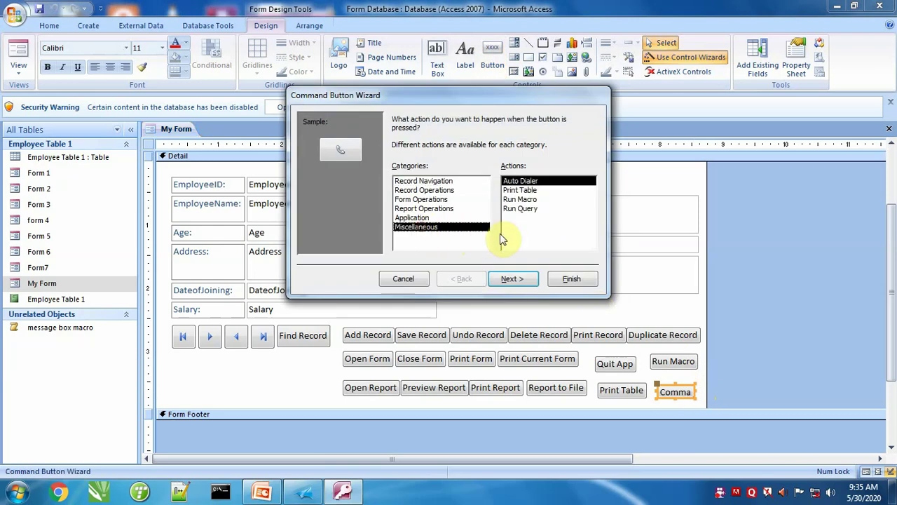
left_click(520, 208)
left_click(403, 278)
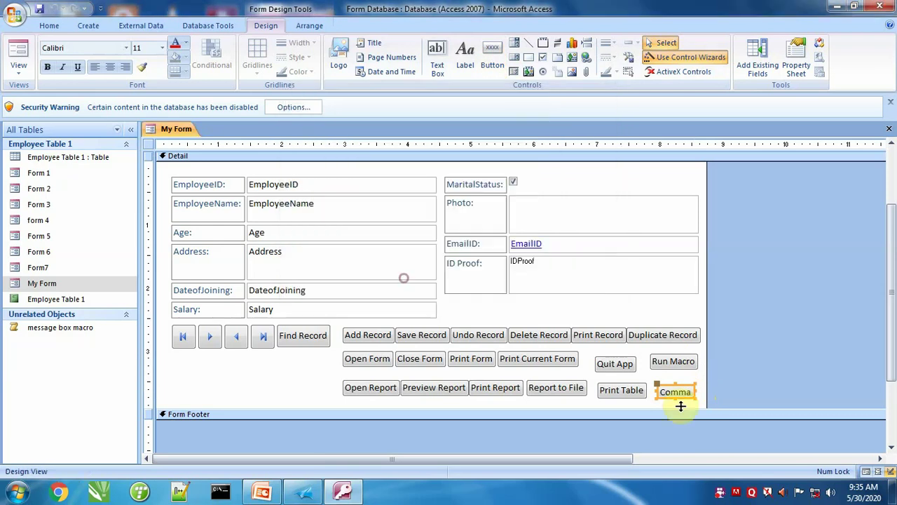
left_click(695, 377)
Delete the leftover extra button and start a Simple Query Wizard on Employee Table 1.
left_click(685, 395)
key("Delete")
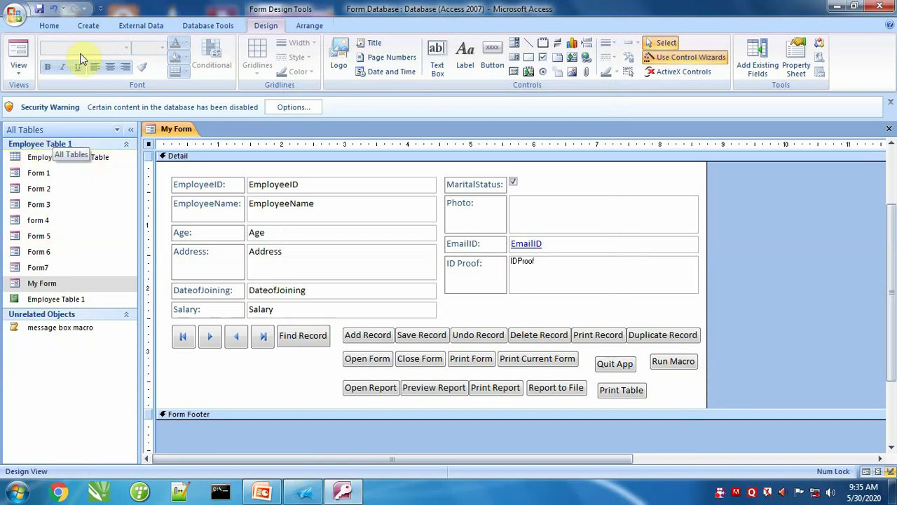
left_click(88, 25)
left_click(476, 62)
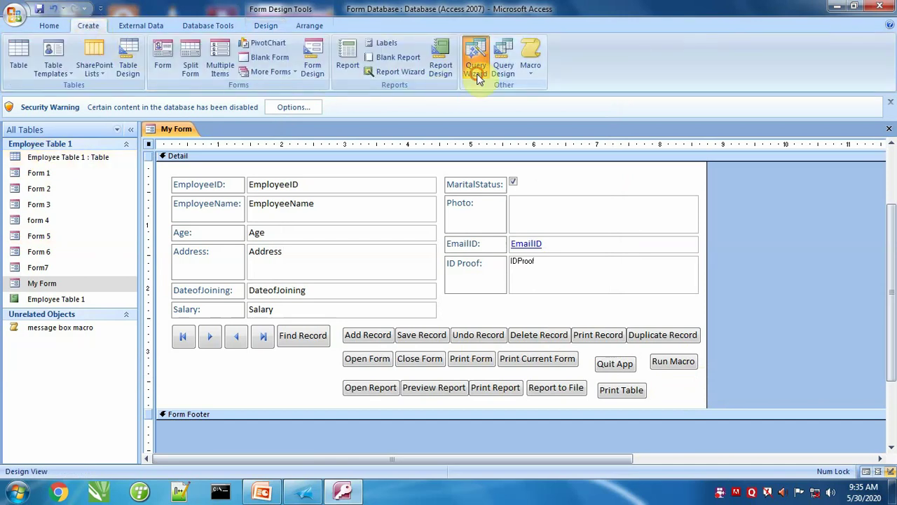
left_click(512, 310)
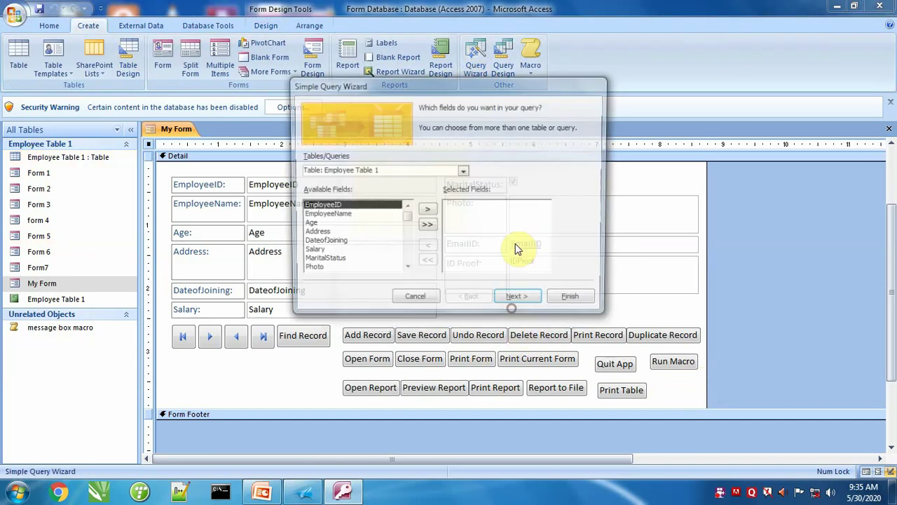
left_click(463, 172)
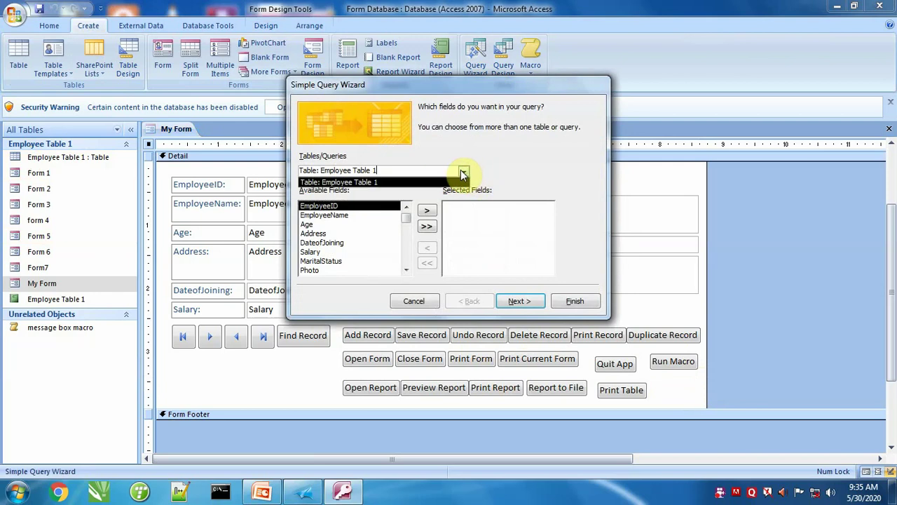
left_click(462, 173)
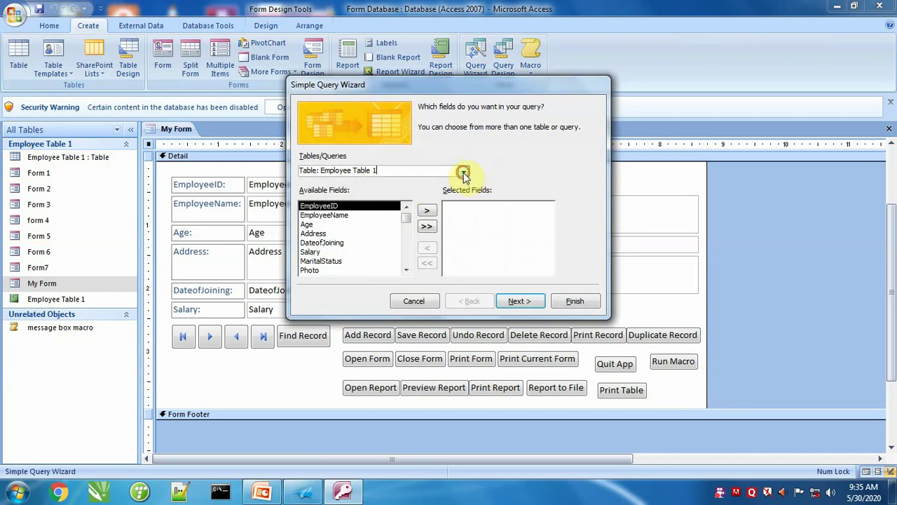
Add EmployeeID, EmployeeName, DateofJoining and Salary as a detail query.
left_click(427, 211)
left_click(427, 211)
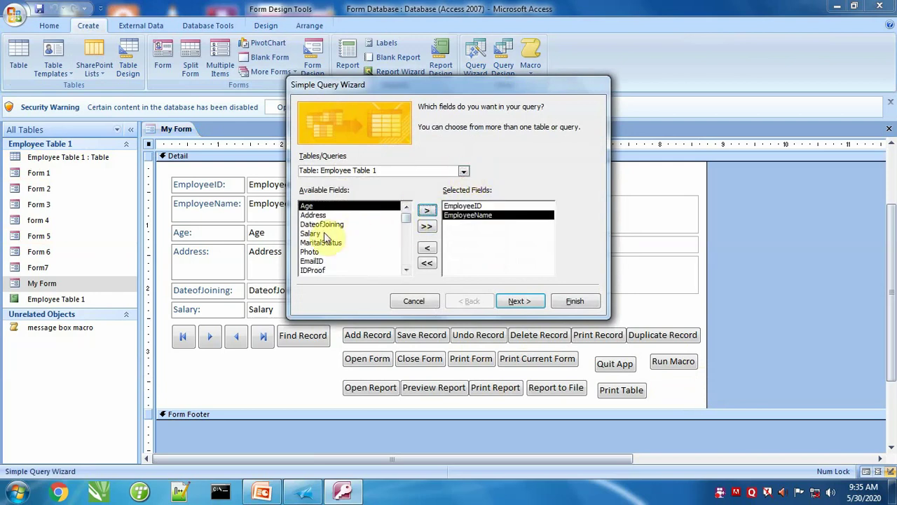
left_click(391, 224)
left_click(427, 210)
left_click(312, 225)
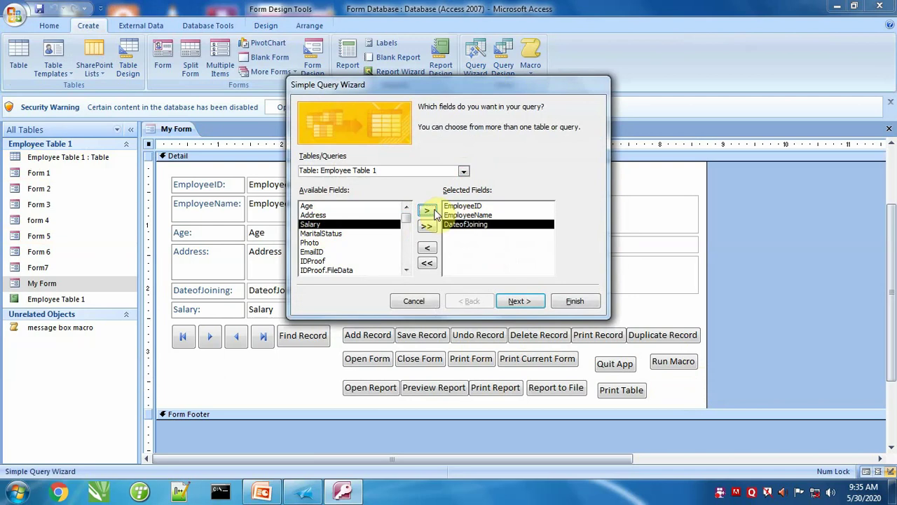
left_click(427, 211)
left_click(523, 298)
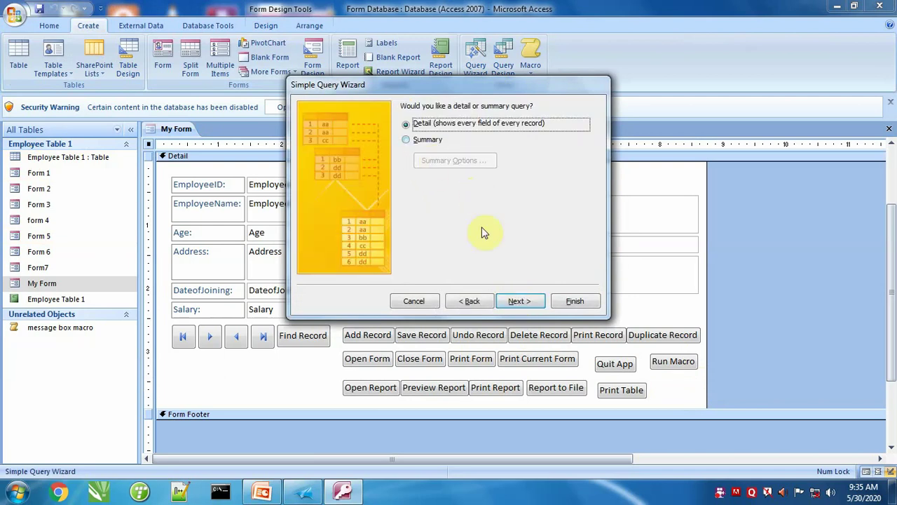
left_click(520, 300)
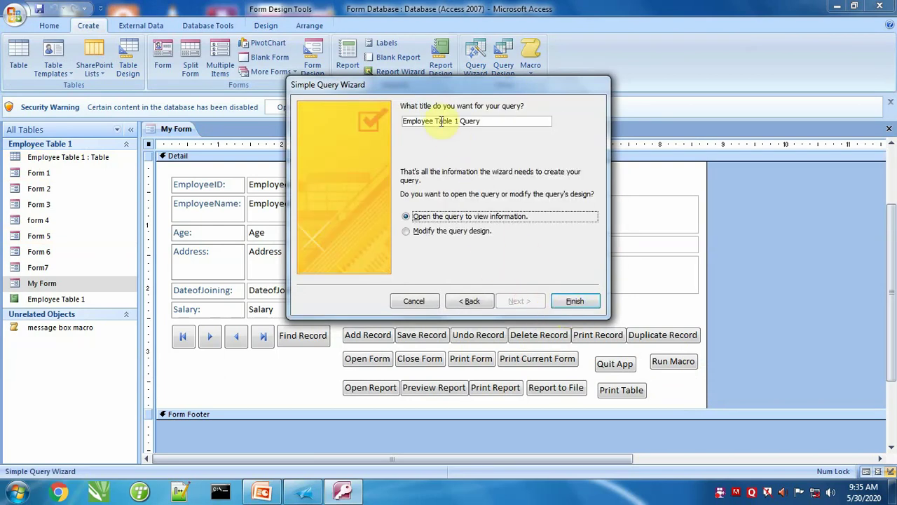
Title the query 'Employee Query', finish it, and close its results.
left_click_drag(436, 121, 459, 121)
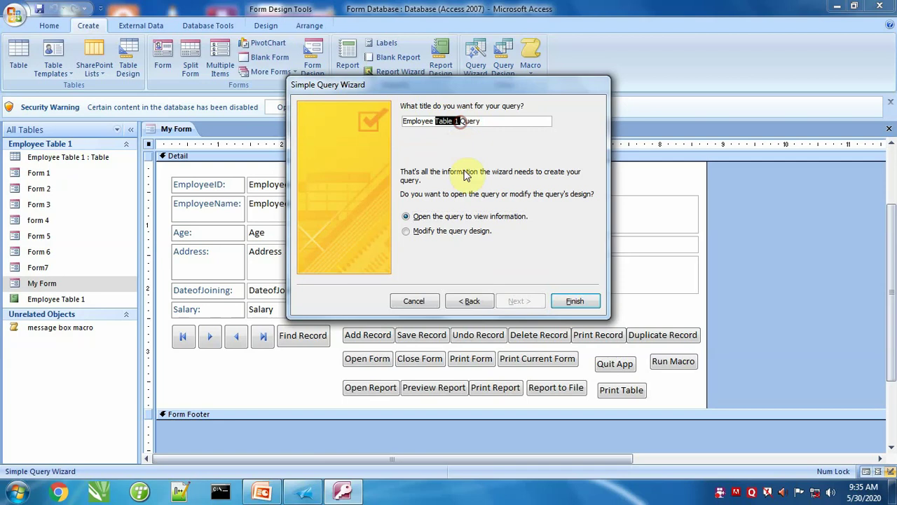
key("Delete")
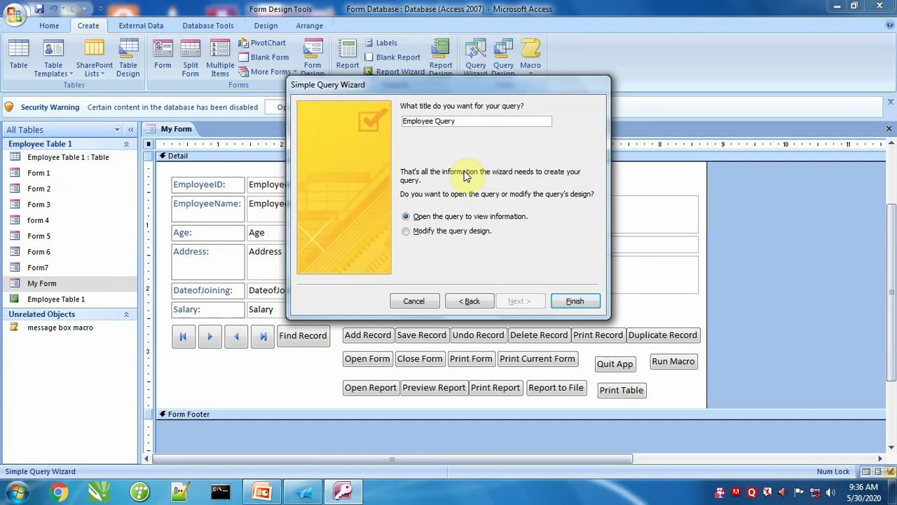
left_click(575, 300)
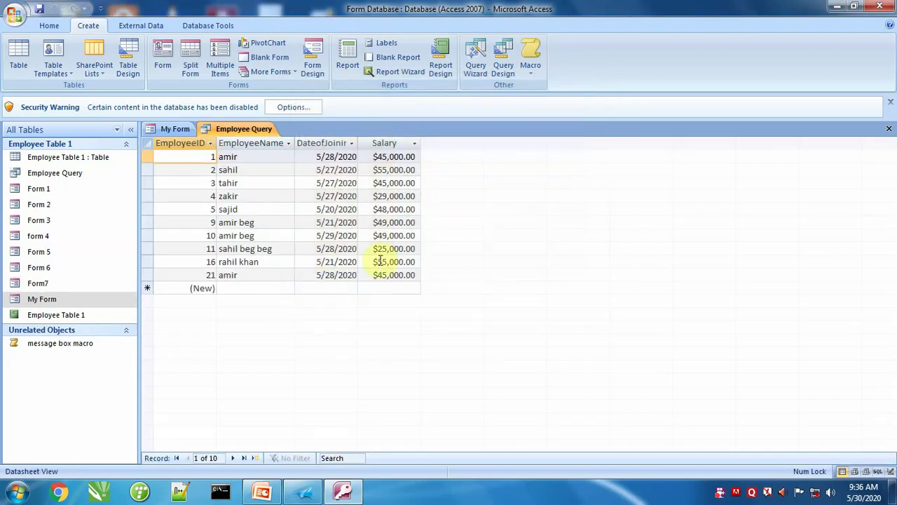
left_click(889, 129)
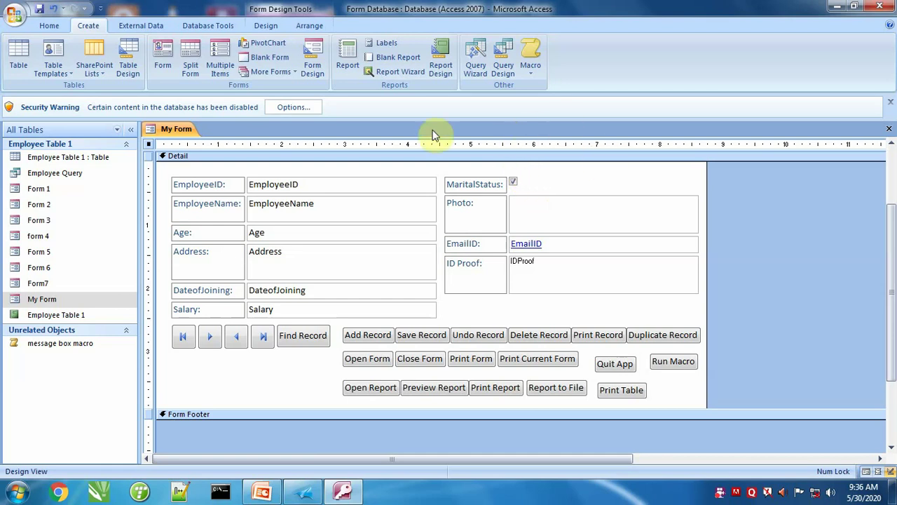
Add a 'Run Query' text button beside Print Table that runs Employee Query.
left_click(265, 25)
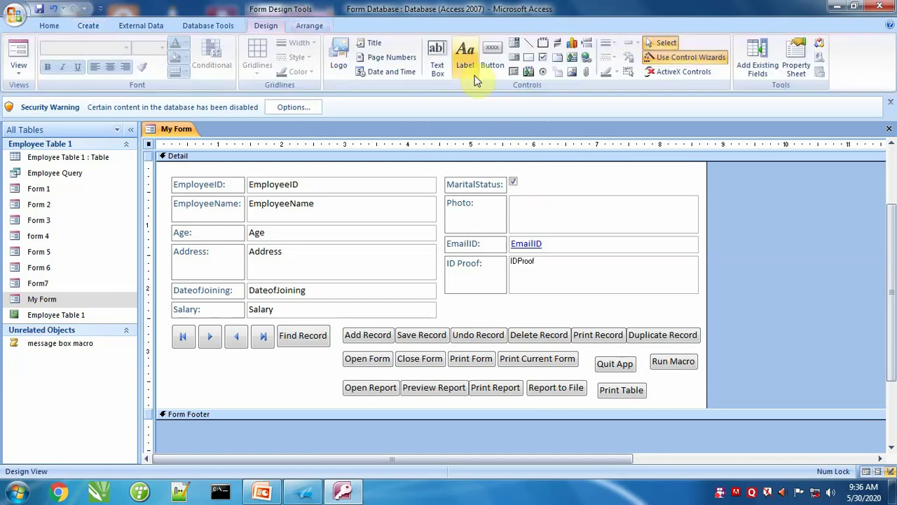
left_click(492, 56)
left_click_drag(655, 383, 696, 399)
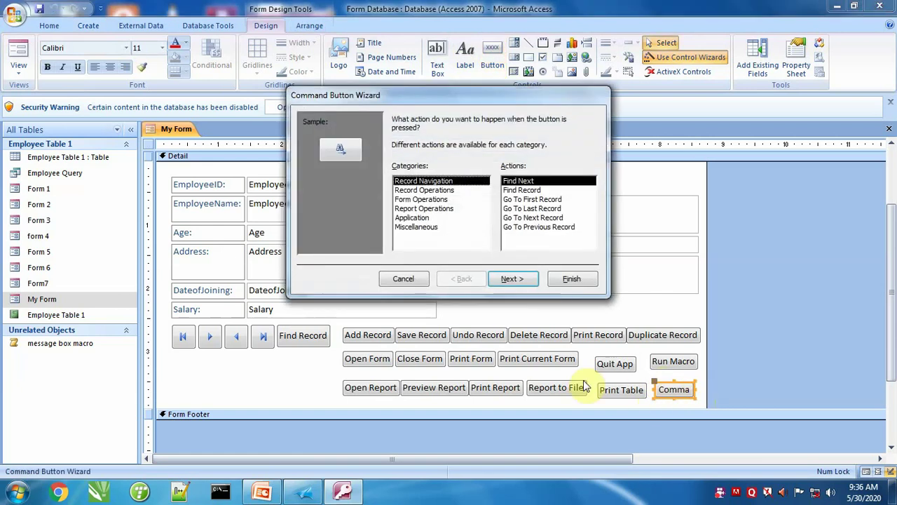
left_click(419, 227)
left_click(519, 209)
left_click(512, 279)
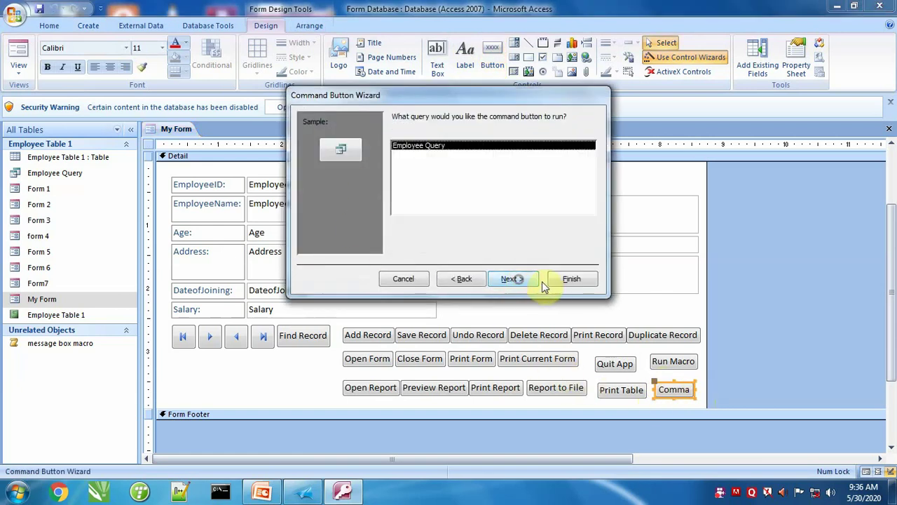
left_click(512, 279)
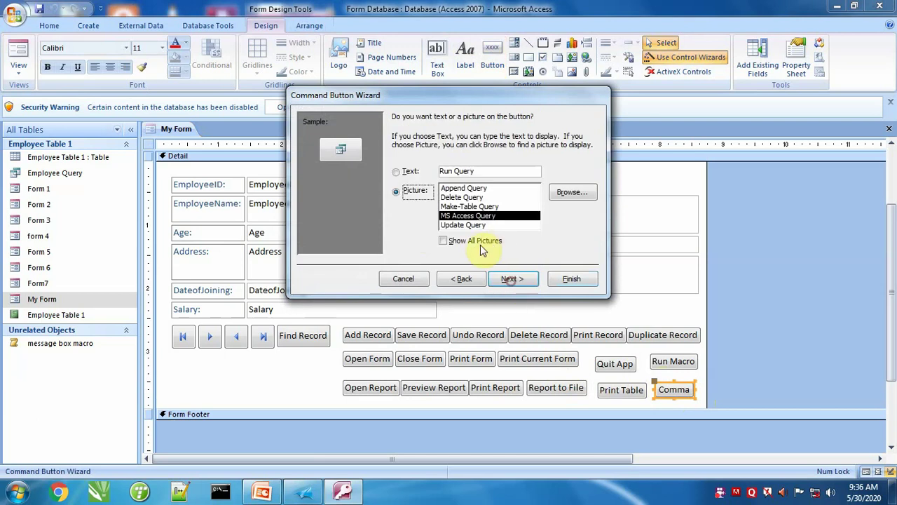
left_click(401, 174)
left_click(512, 279)
left_click(571, 279)
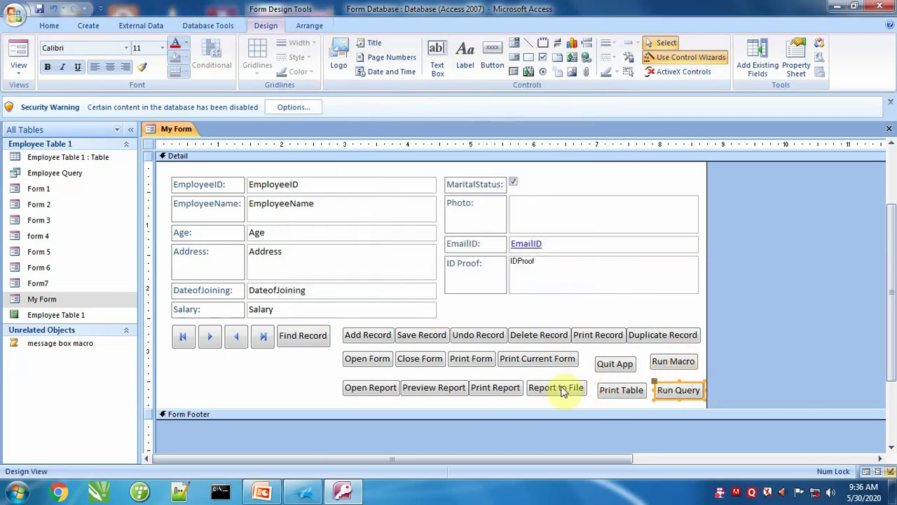
left_click(650, 383)
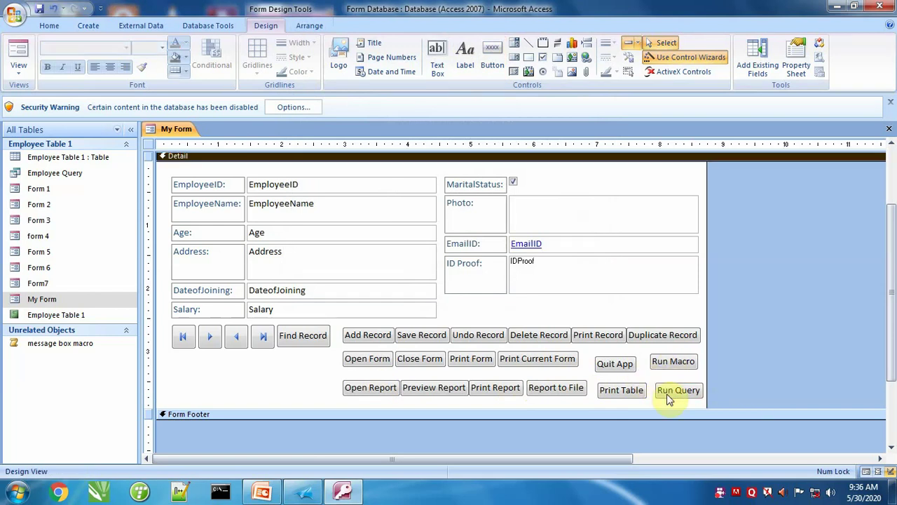
left_click(670, 397)
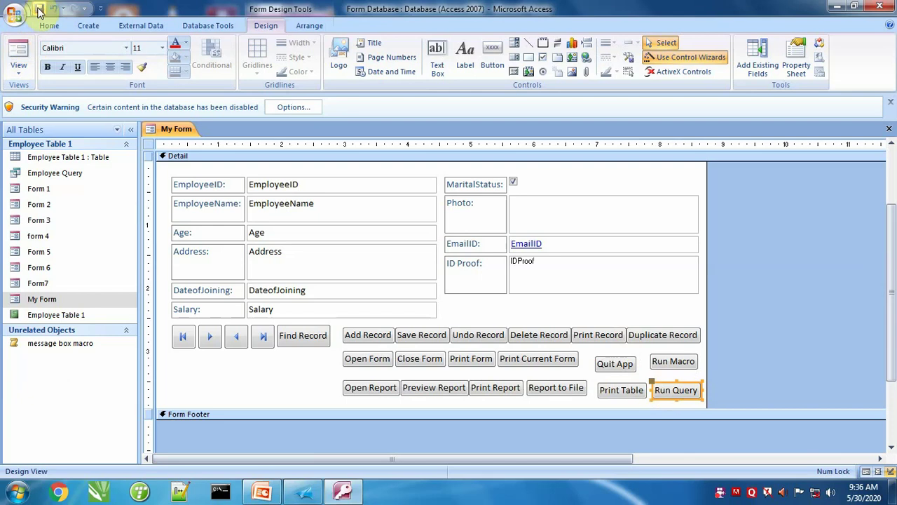
In Form View, use Run Query to open the Employee Query datasheet, then return to My Form.
left_click(19, 50)
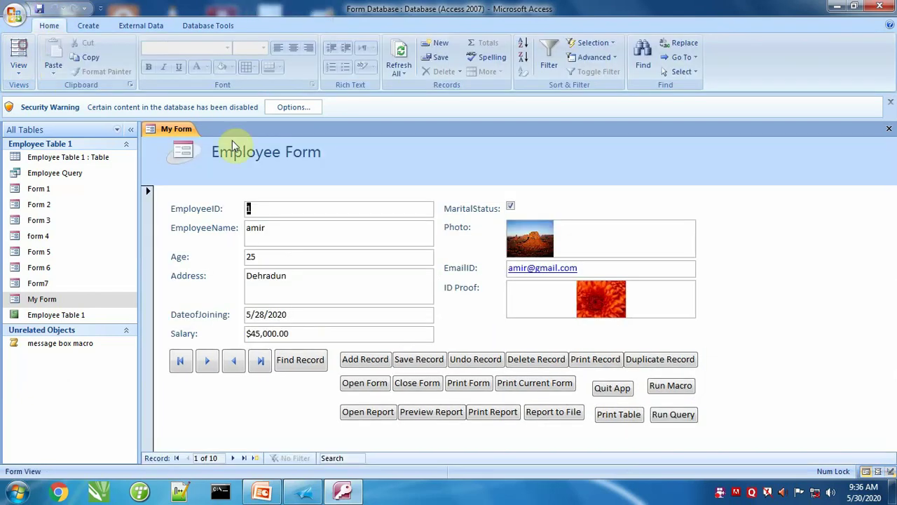
left_click(671, 414)
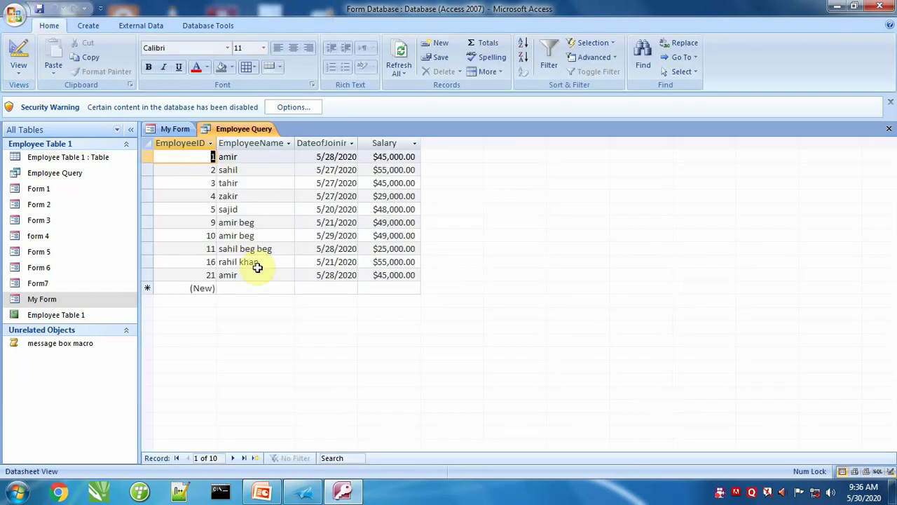
left_click(176, 130)
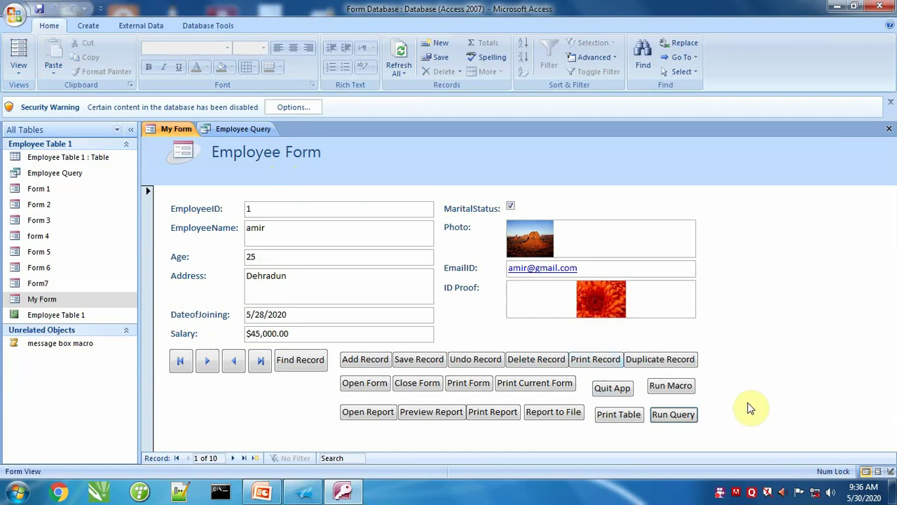